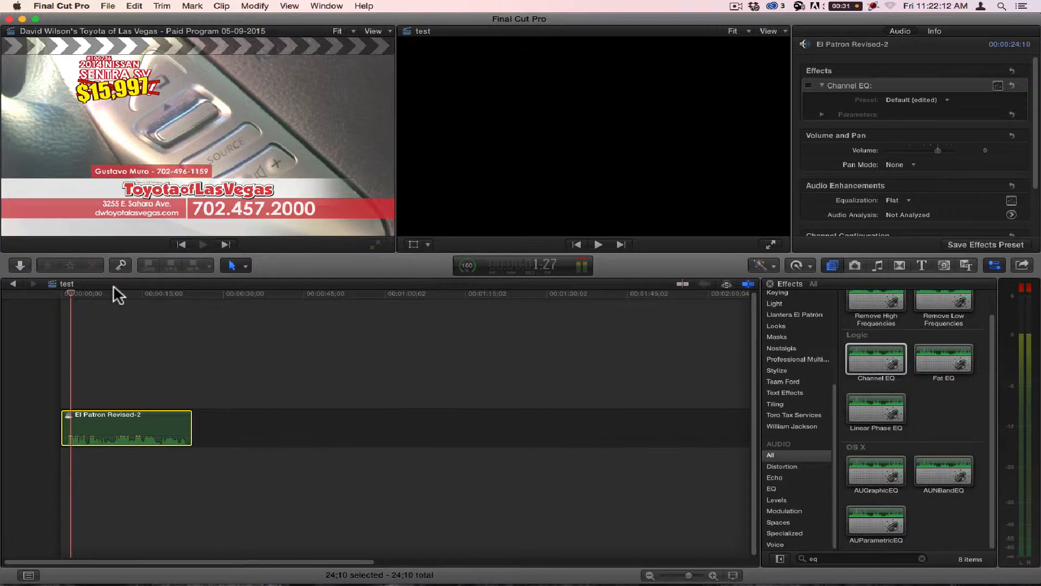
# Step: Play the El Patron Revised-2 audio clip from its start with the Channel EQ effect off, stopping near the end
pyautogui.click(82, 293)
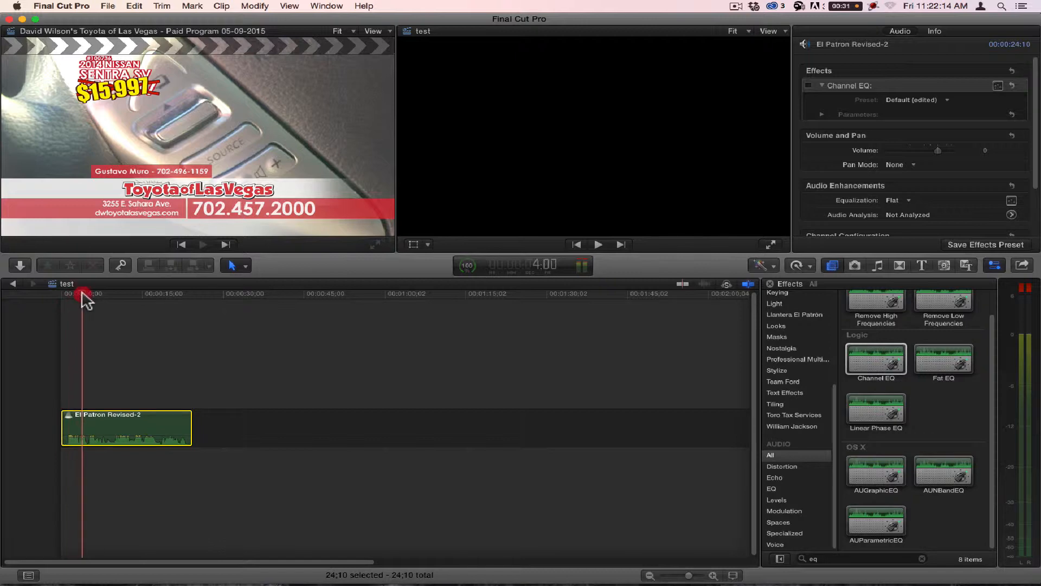
pyautogui.moveTo(81, 293); pyautogui.dragTo(82, 294)
pyautogui.click(61, 296)
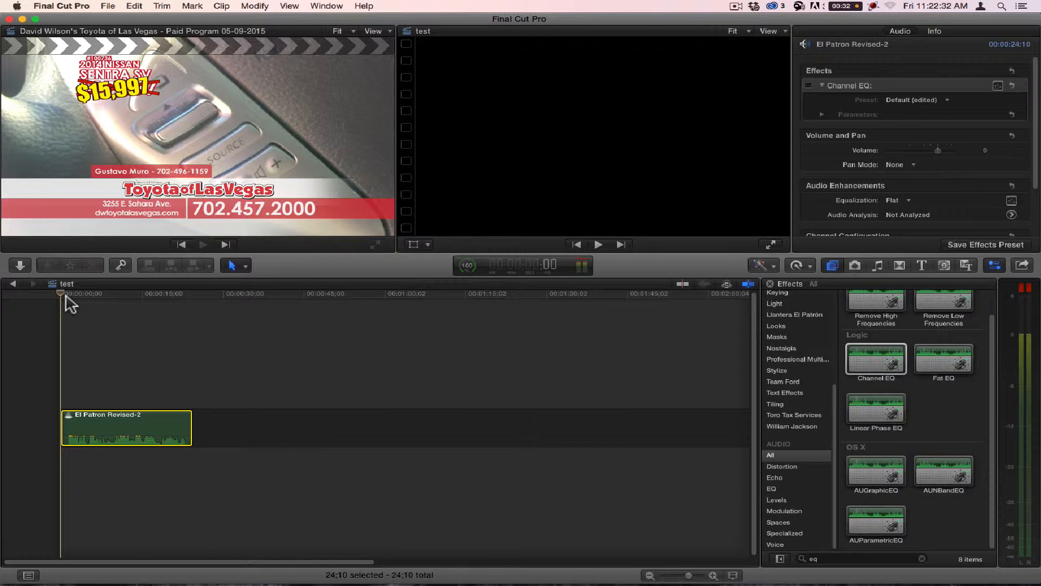
pyautogui.press('space')
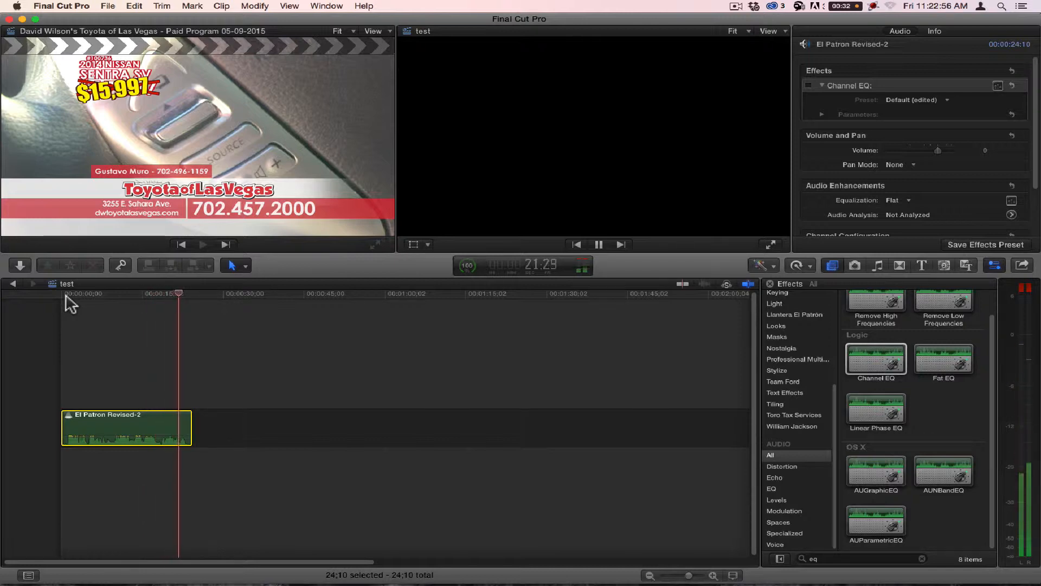
pyautogui.press('space')
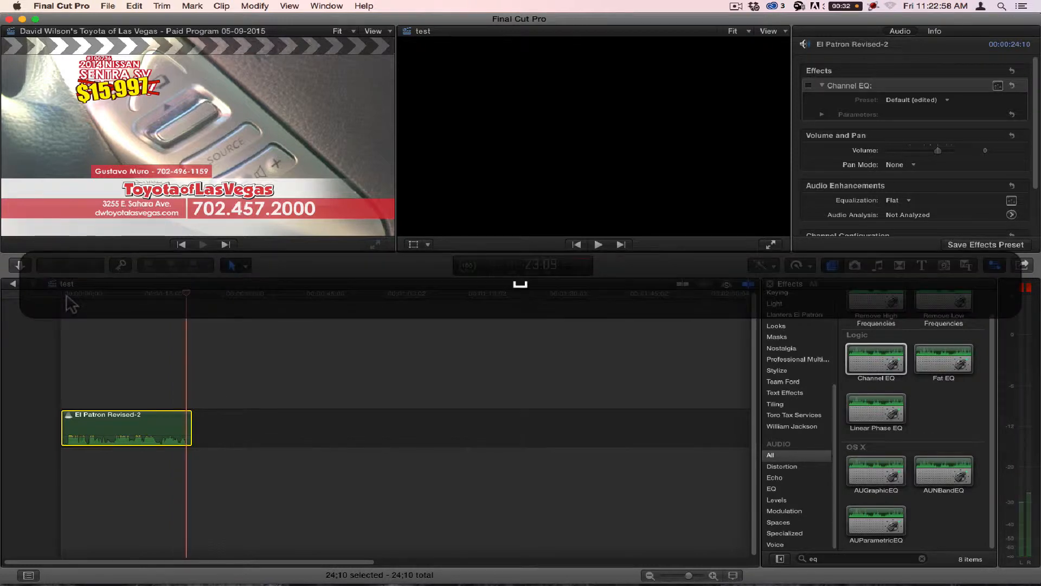
# Step: Replay the clip from the start with Channel EQ disabled, re-enabling the effect partway through to compare the sound
pyautogui.moveTo(169, 298); pyautogui.dragTo(120, 298)
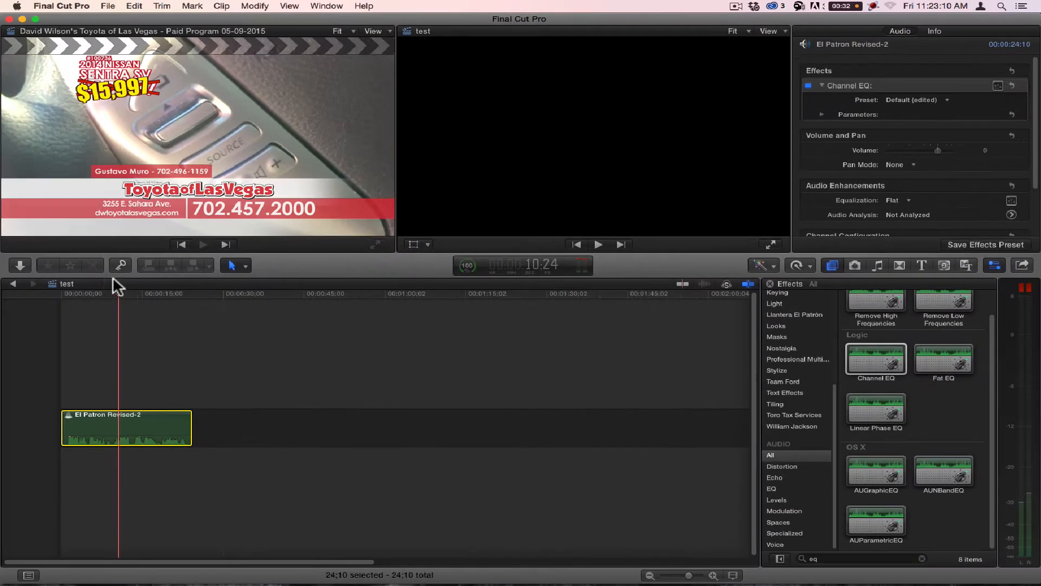
pyautogui.click(98, 293)
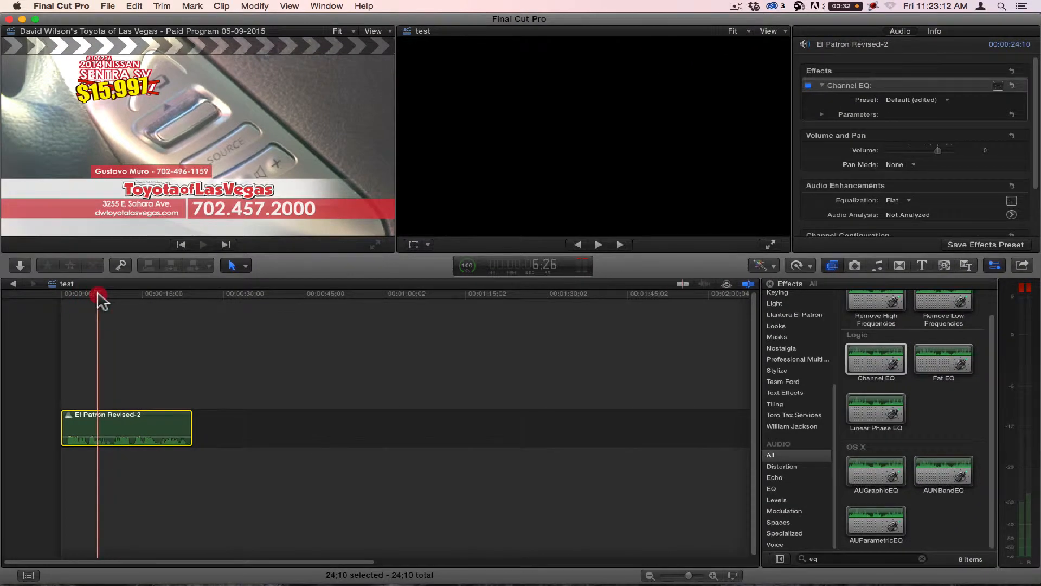
pyautogui.moveTo(98, 293); pyautogui.dragTo(65, 297)
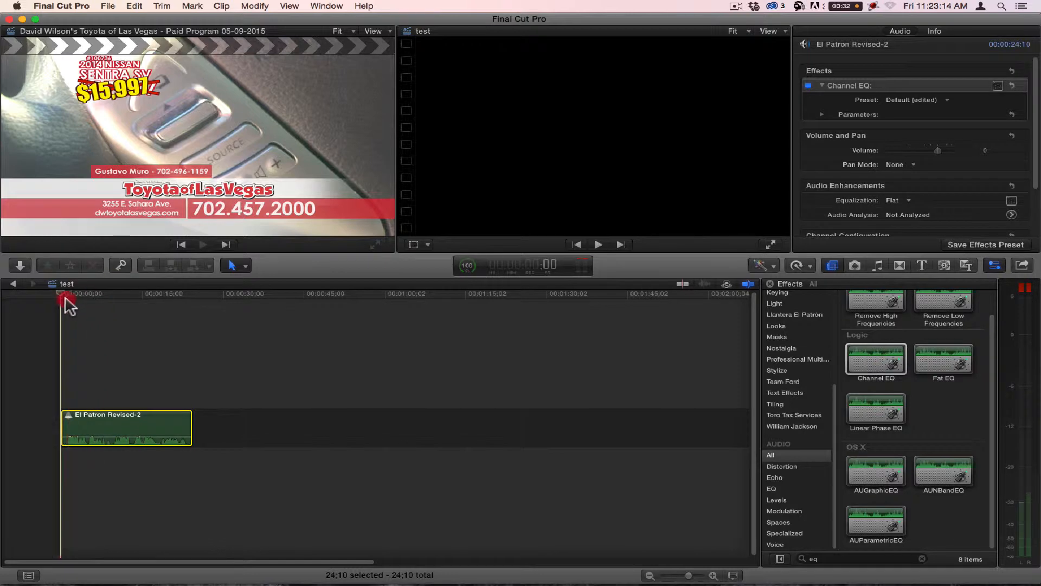
pyautogui.click(807, 86)
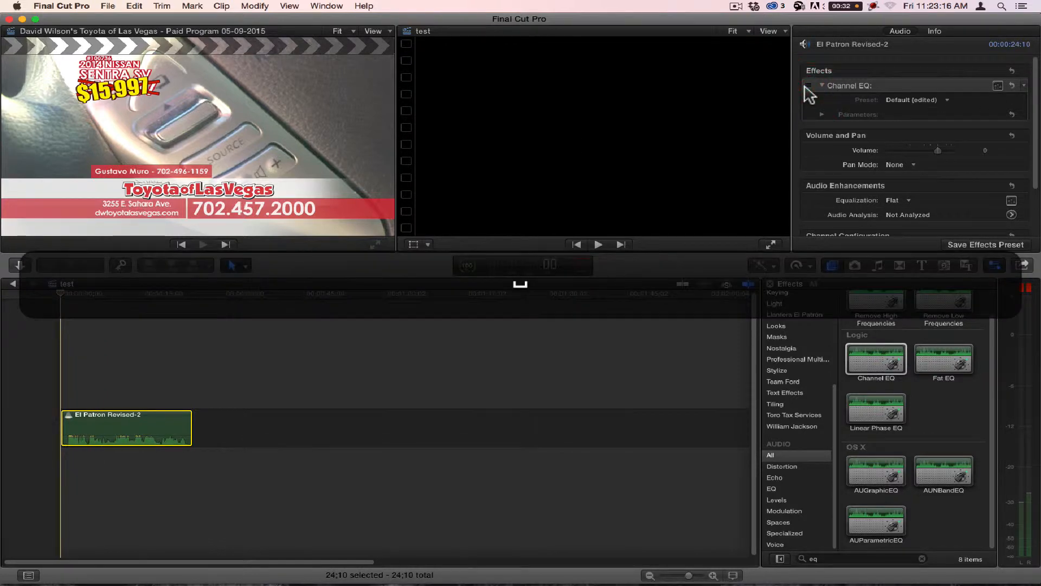
pyautogui.press('space')
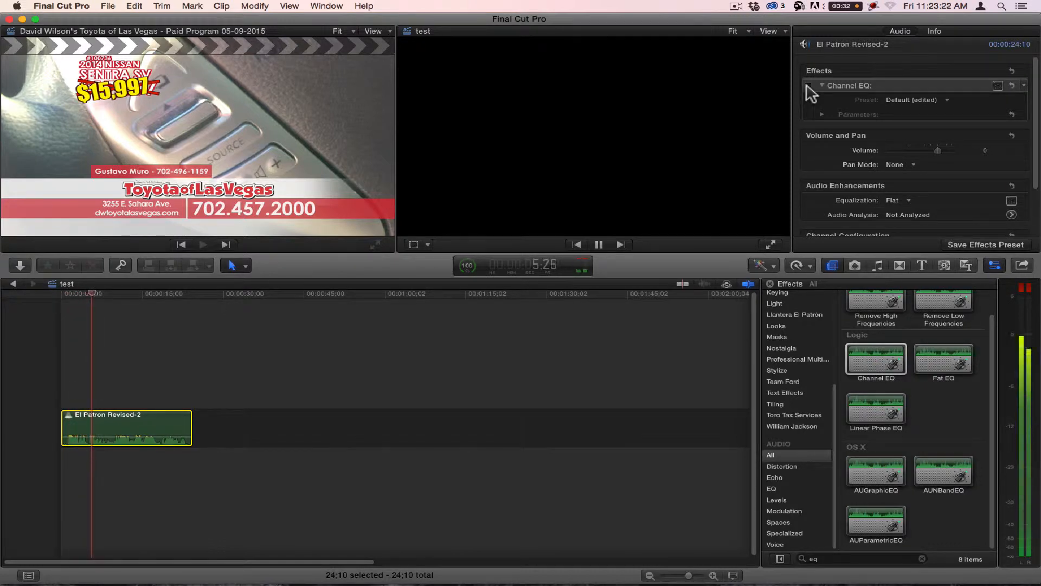
pyautogui.click(808, 86)
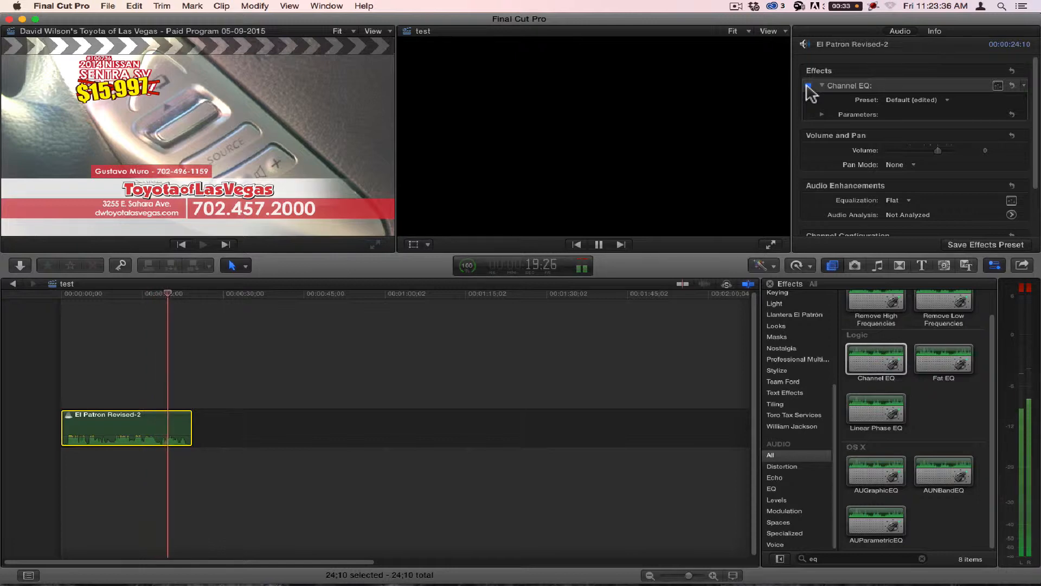
pyautogui.press('space')
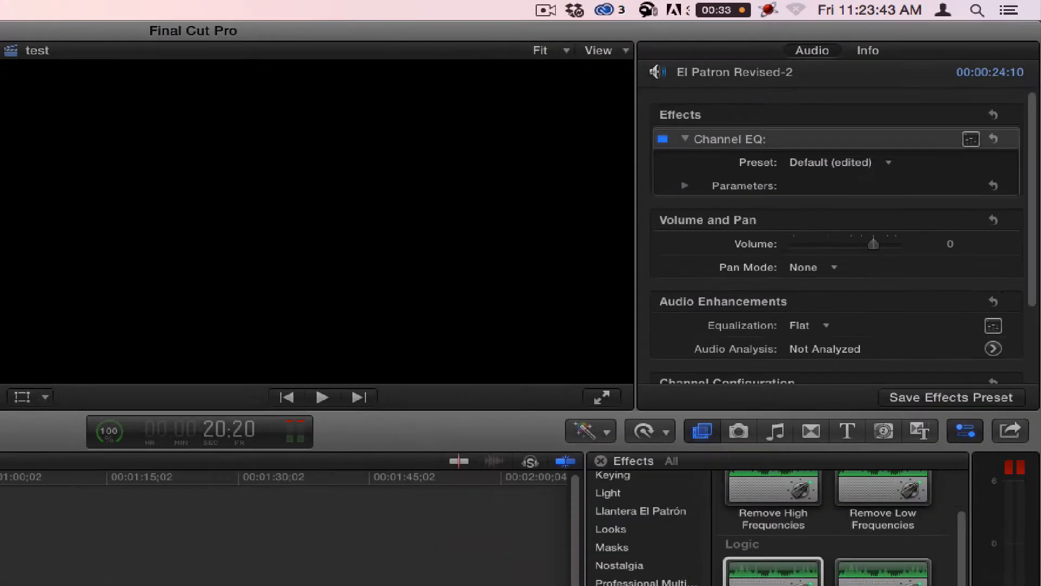
# Step: Find the pause near the clip's middle by playing and stepping through frames, and split the clip at 14;00
pyautogui.click(168, 295)
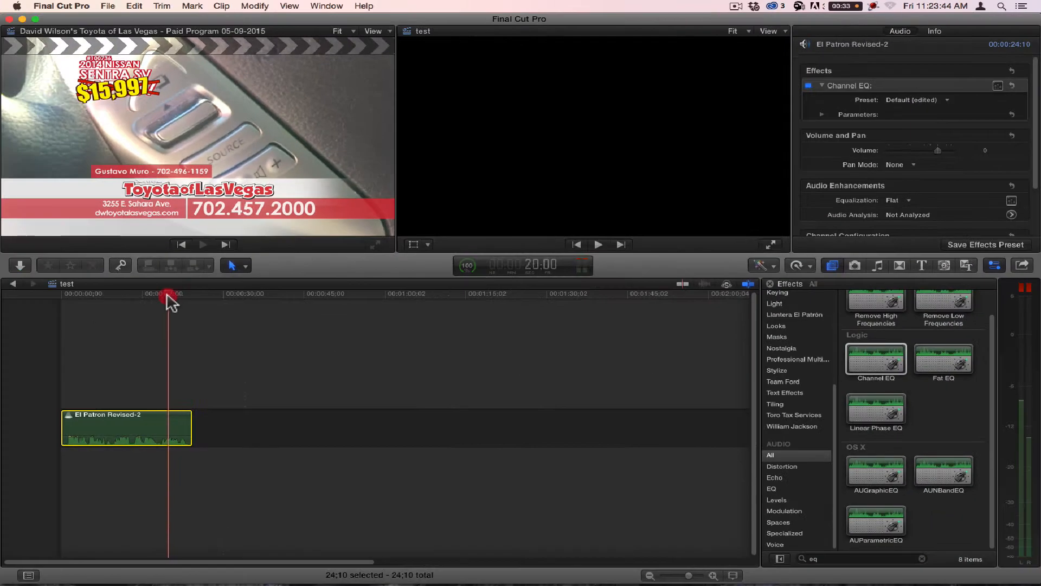
pyautogui.moveTo(168, 295); pyautogui.dragTo(130, 308)
pyautogui.press('space')
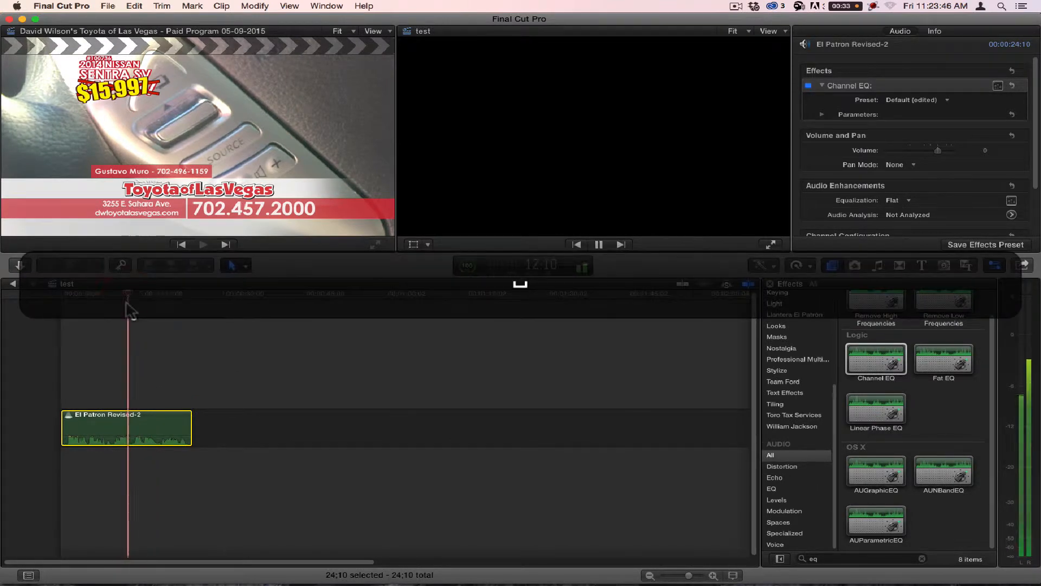
pyautogui.press('space')
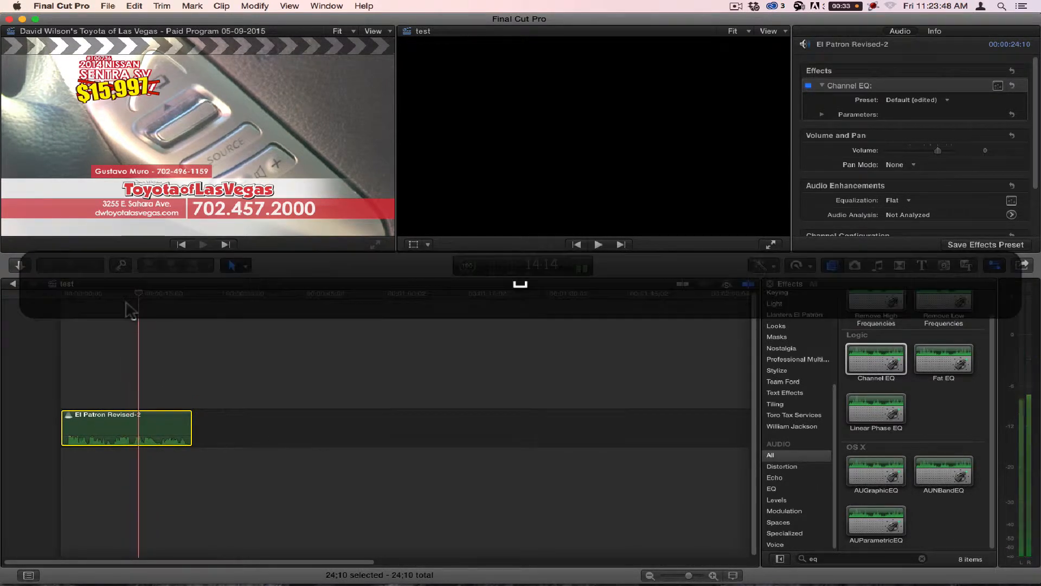
pyautogui.press('Left')
pyautogui.press('Left')
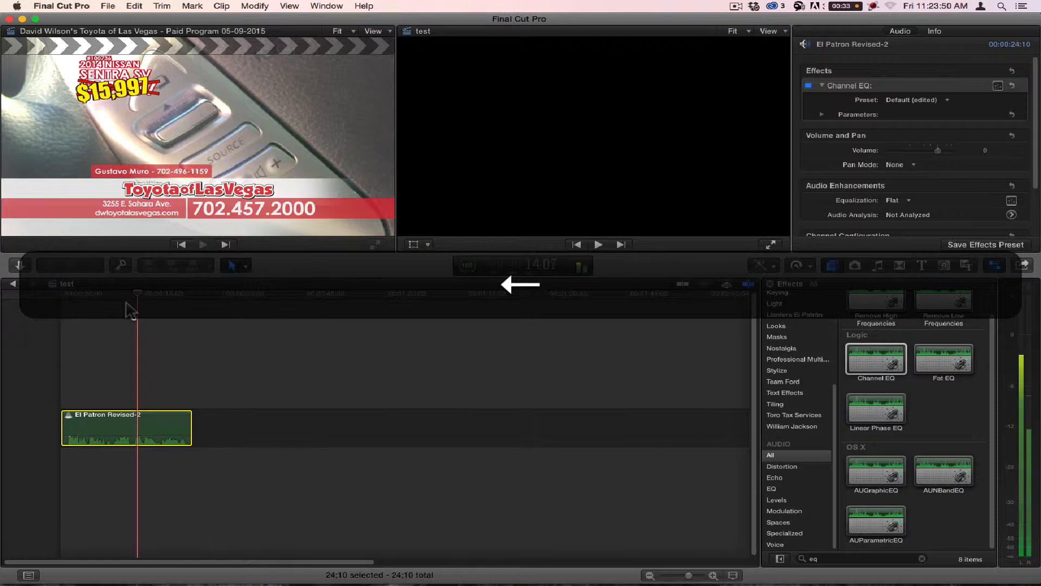
pyautogui.press('Left')
pyautogui.press('Left')
pyautogui.press('Left')
pyautogui.press('Left')
pyautogui.press('Left')
pyautogui.press('Left')
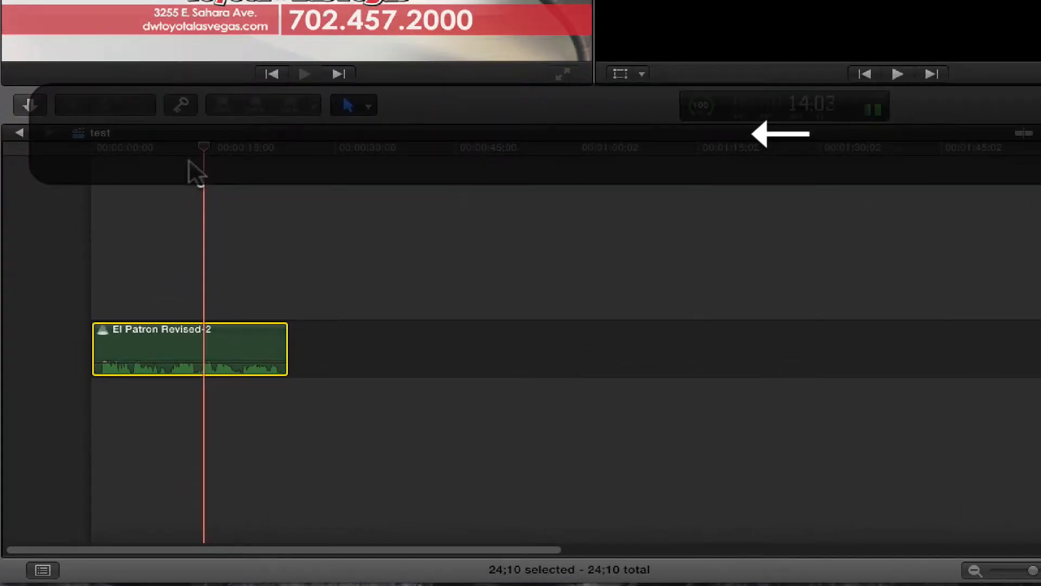
pyautogui.press('Left')
pyautogui.press('Right')
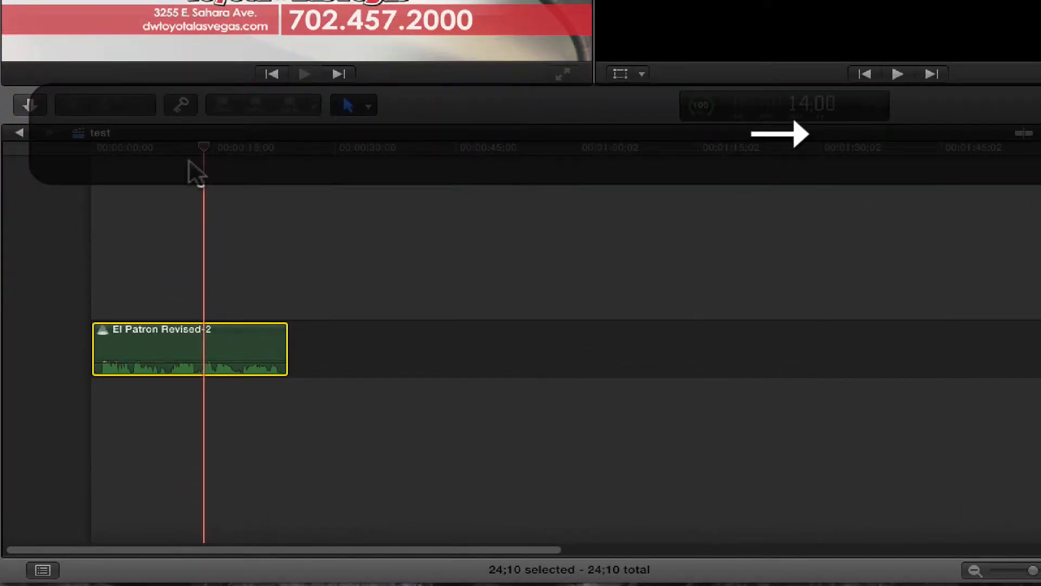
pyautogui.press('super+b')
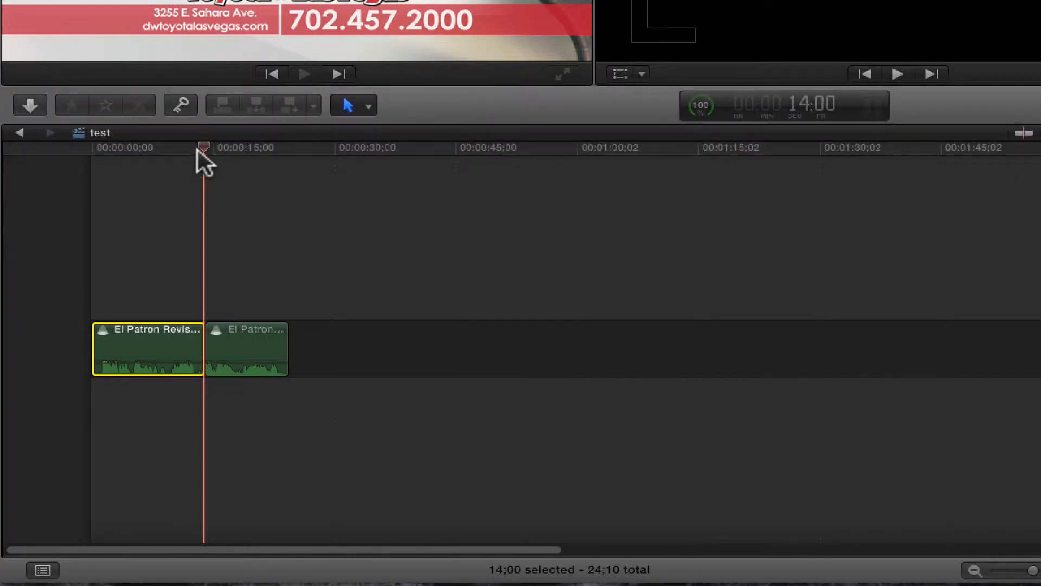
# Step: Find the earlier pause in the first segment by ear and split that segment at 7;21
pyautogui.moveTo(198, 150); pyautogui.dragTo(132, 156)
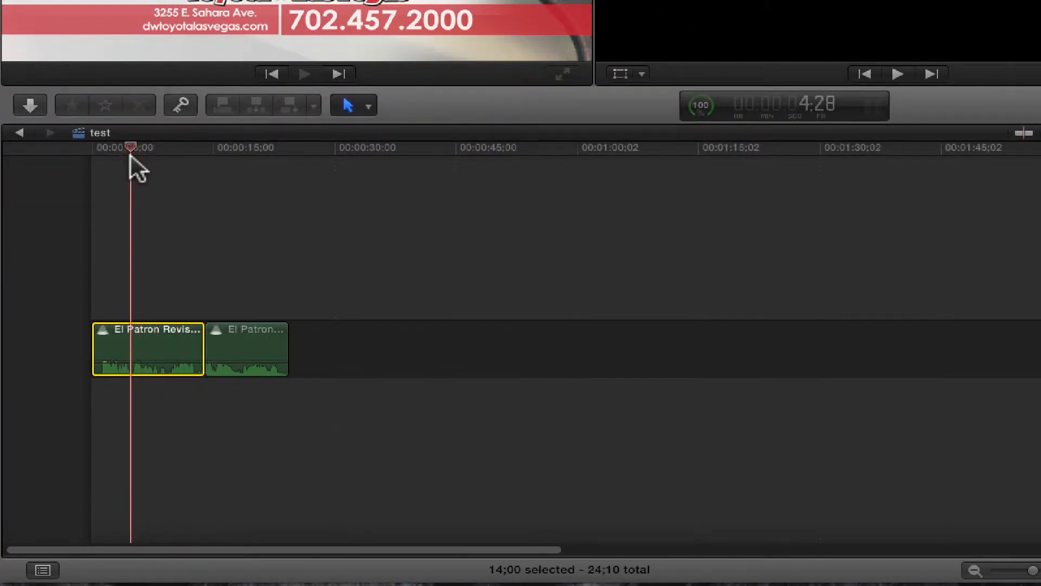
pyautogui.press('space')
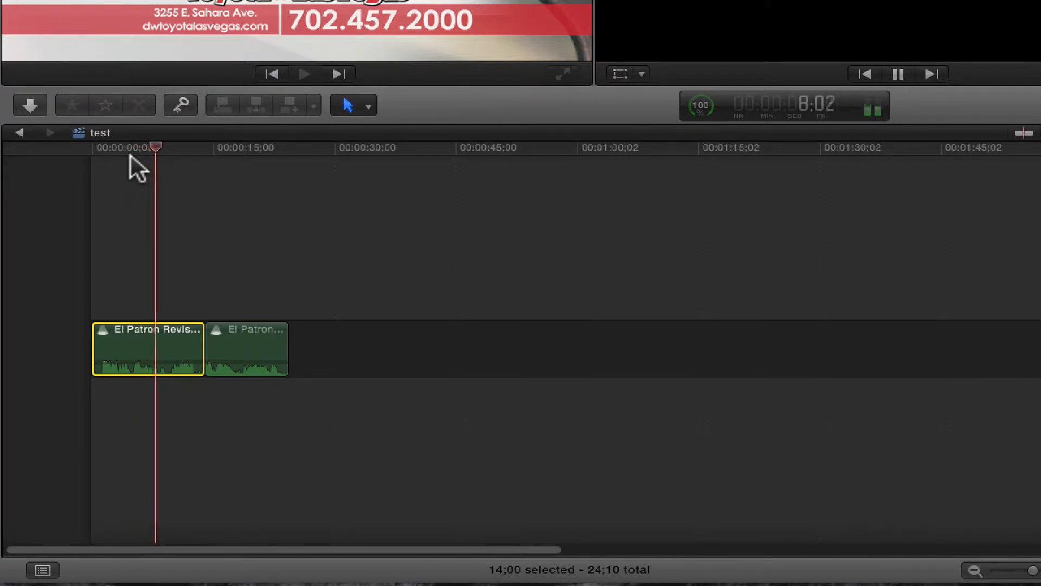
pyautogui.press('space')
pyautogui.press('Left')
pyautogui.press('Left')
pyautogui.press('Left')
pyautogui.press('Left')
pyautogui.press('Left')
pyautogui.press('Left')
pyautogui.press('Left')
pyautogui.press('Left')
pyautogui.press('Left')
pyautogui.press('Left')
pyautogui.press('Left')
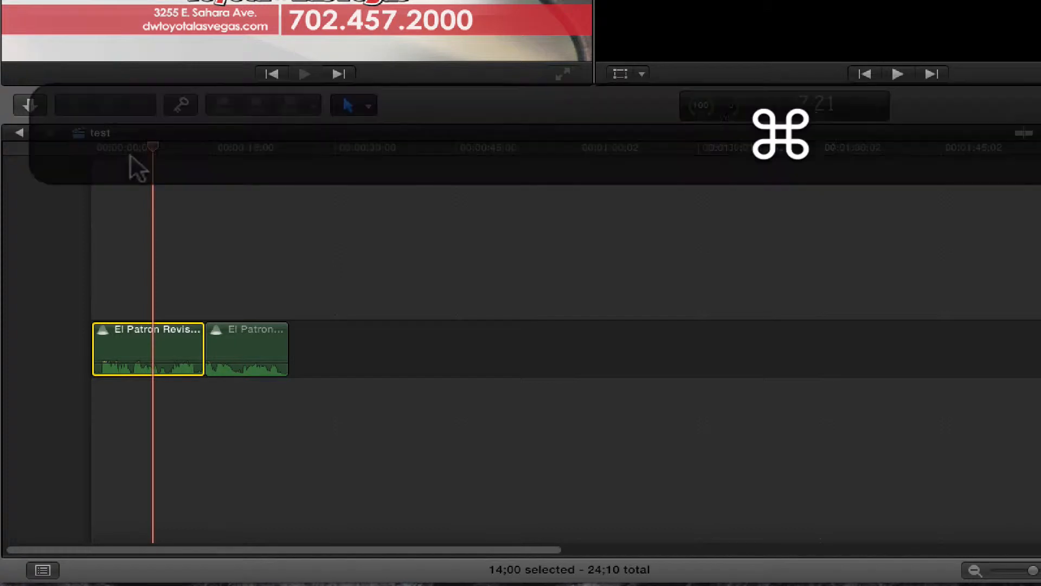
pyautogui.press('super+b')
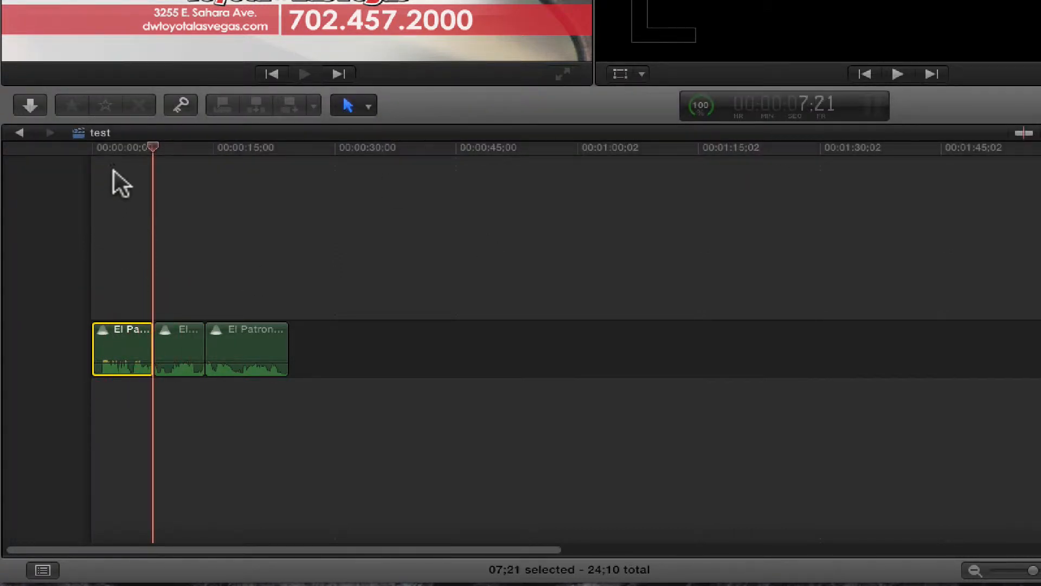
# Step: Play the split audio from the beginning of the timeline through both cuts
pyautogui.moveTo(117, 147); pyautogui.dragTo(71, 149)
pyautogui.press('space')
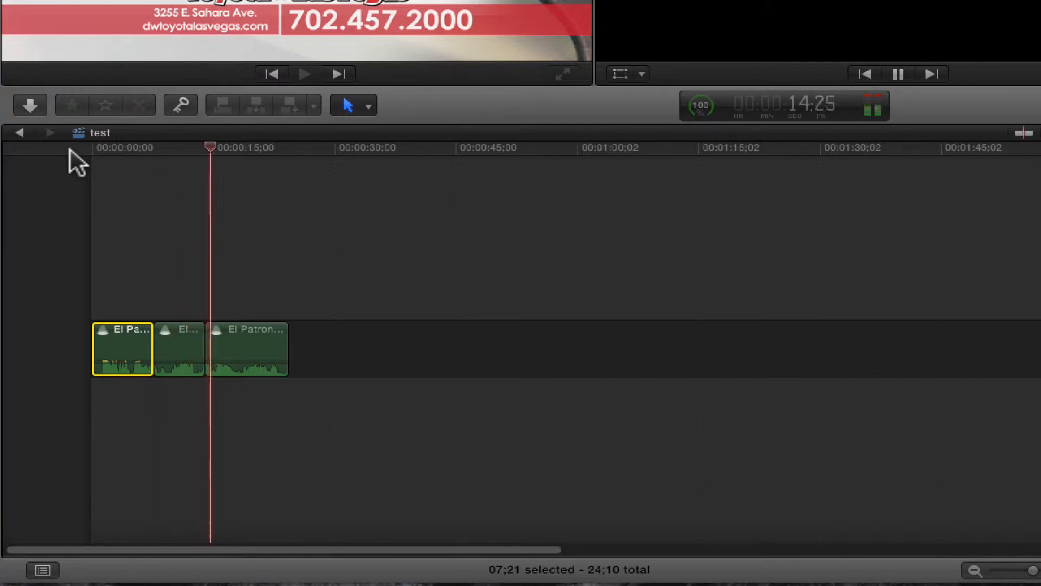
pyautogui.press('space')
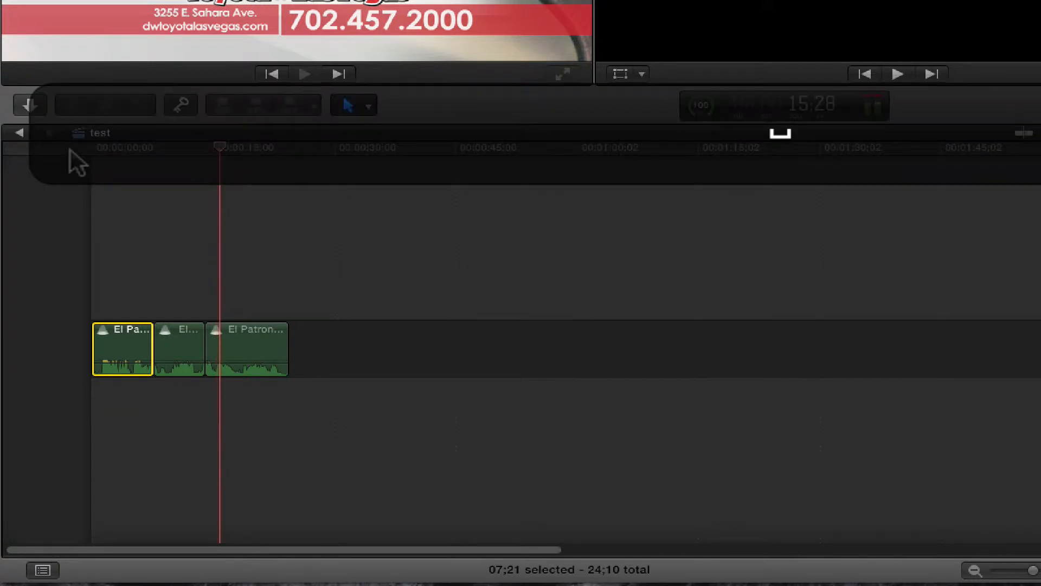
# Step: Try to delete the third segment of the split El Patron clip
pyautogui.click(232, 146)
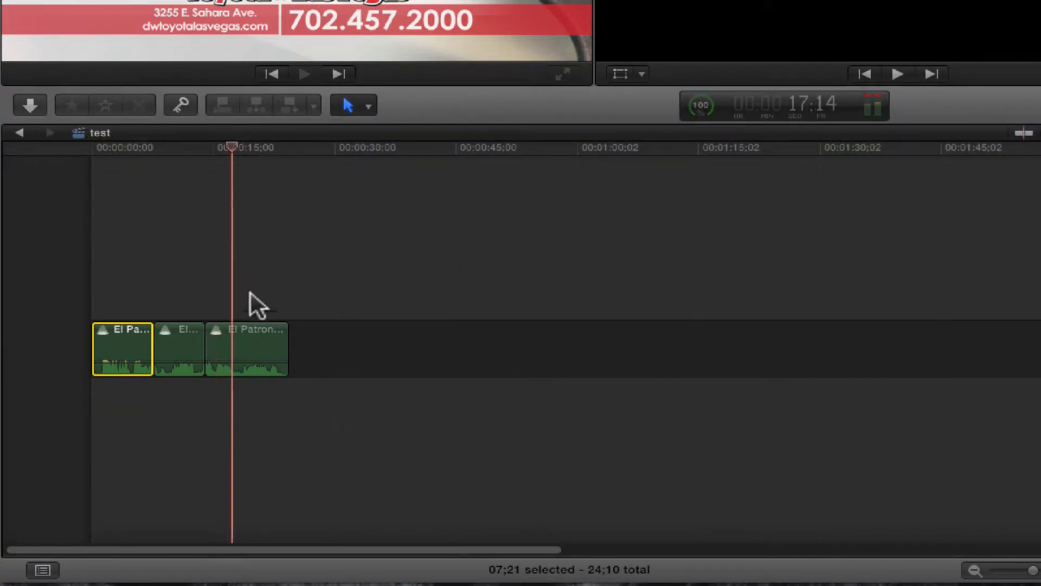
pyautogui.click(244, 344)
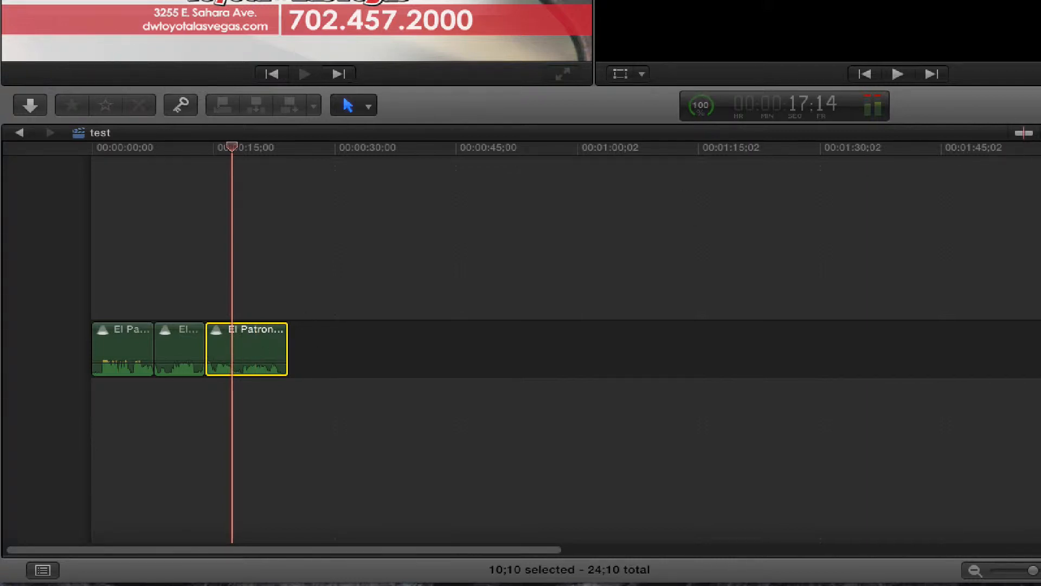
pyautogui.press('BackSpace')
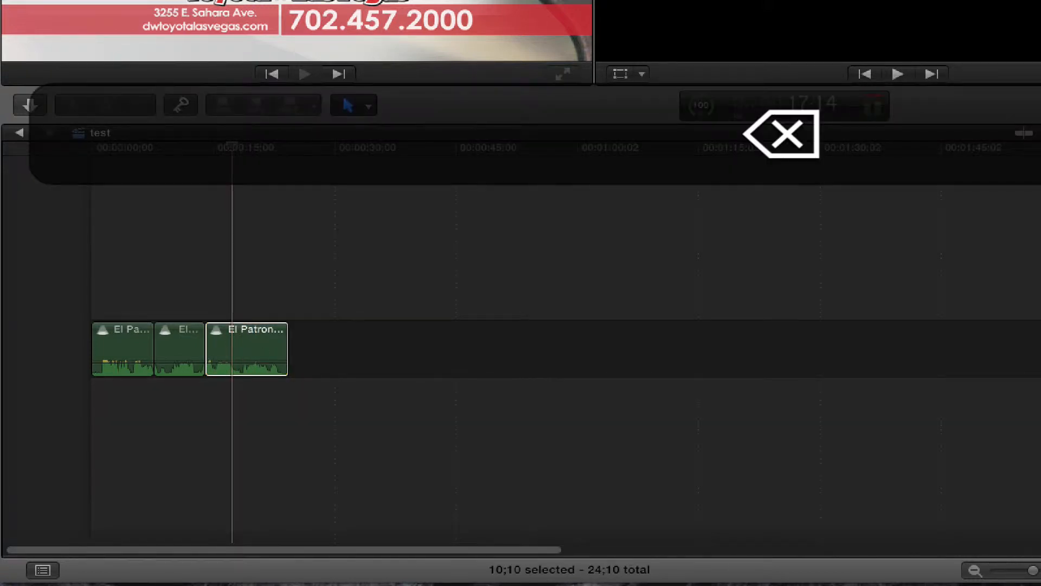
# Step: Play the audio from the cut at 14;00 to hear how the third segment begins
pyautogui.click(204, 145)
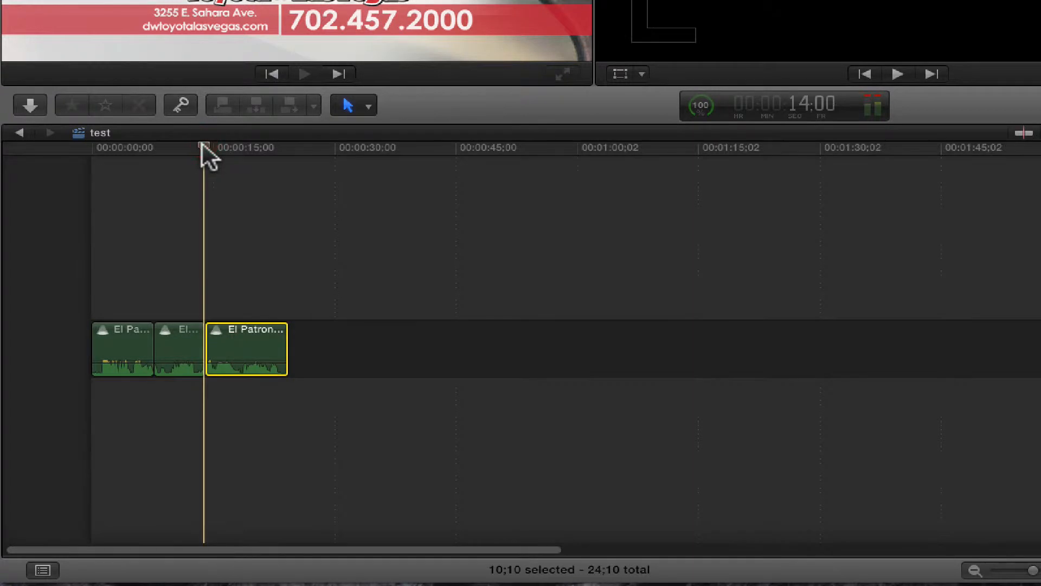
pyautogui.press('space')
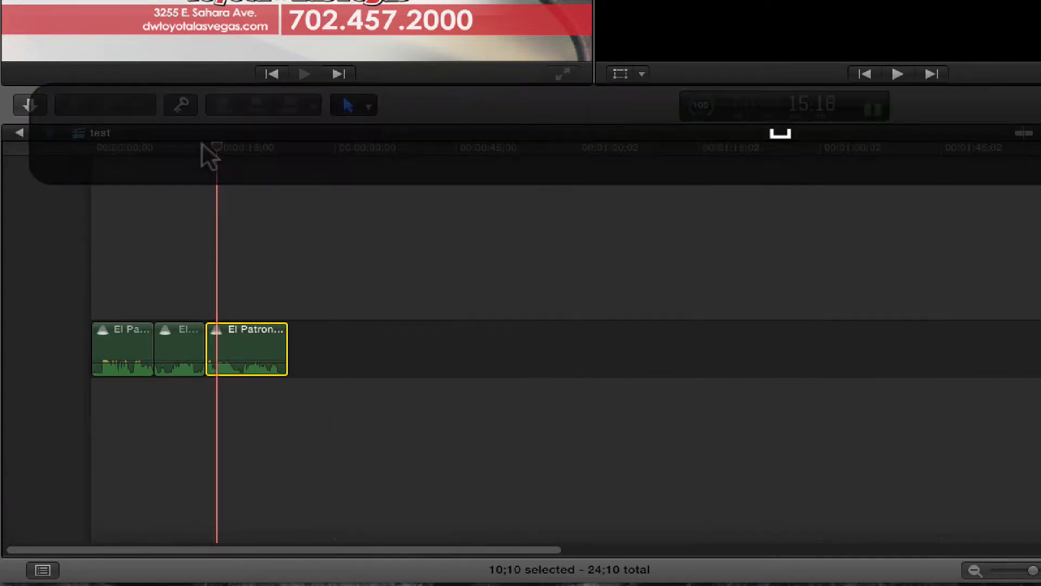
pyautogui.press('Up')
pyautogui.press('space')
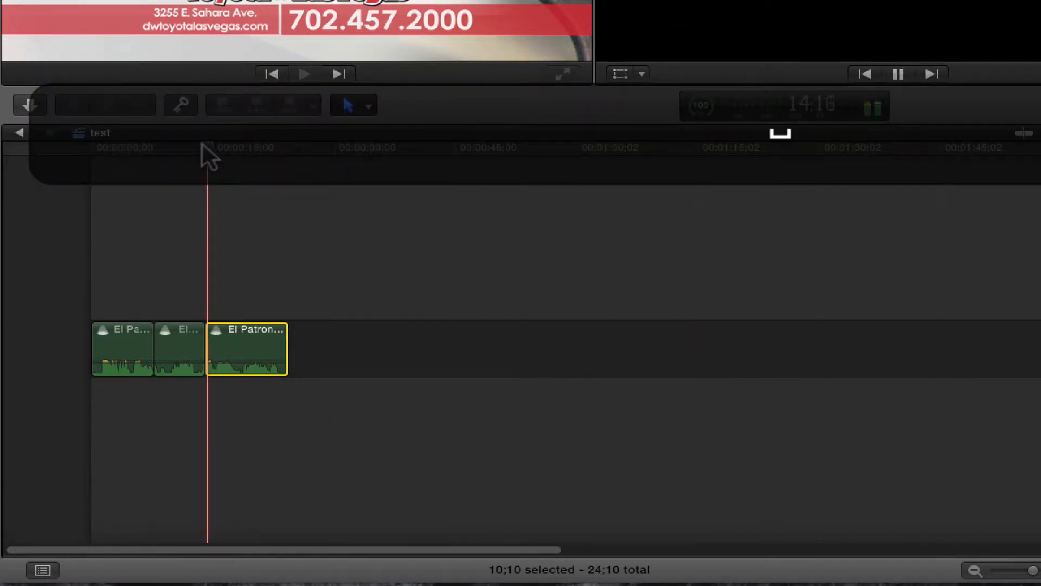
# Step: Select the edit point between the second and third segments with the Trim tool, and return to the Select tool
pyautogui.press('a')
pyautogui.press('t')
pyautogui.click(208, 348)
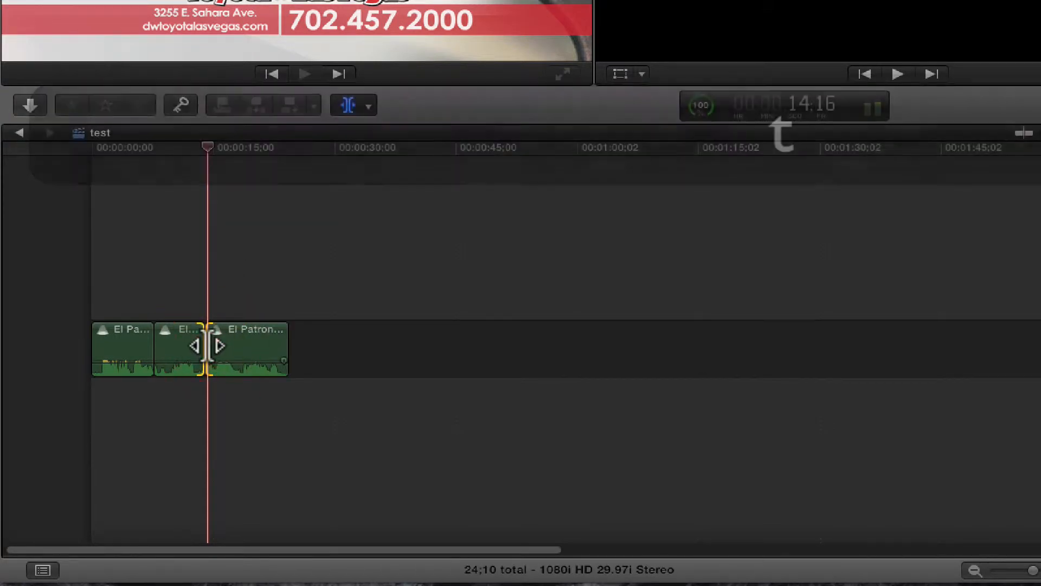
pyautogui.press('a')
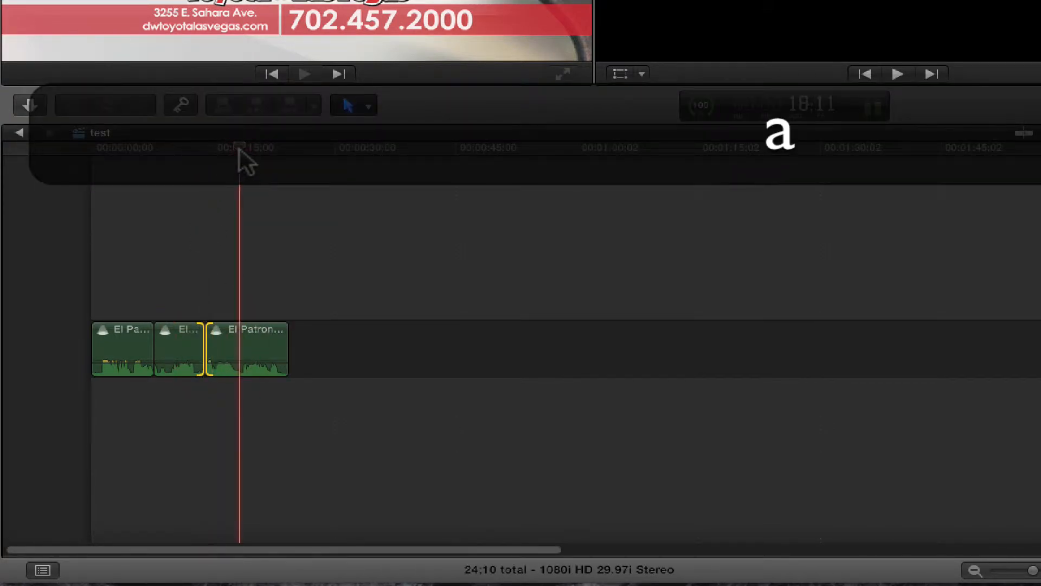
# Step: Play the audio repeatedly across the cut between the second and third segments to check the edit point
pyautogui.press('Up')
pyautogui.press('space')
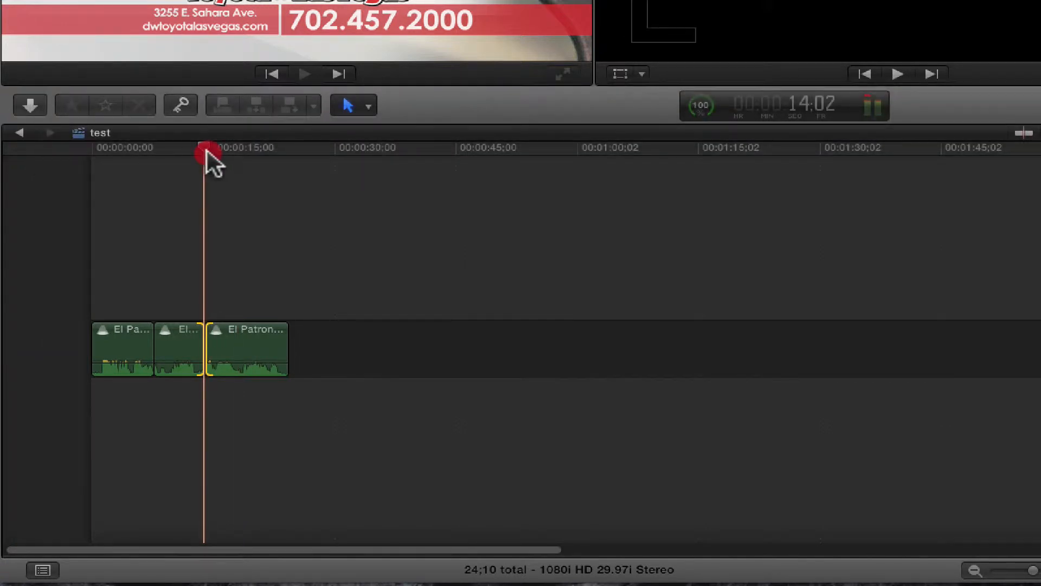
pyautogui.press('space')
pyautogui.click(201, 150)
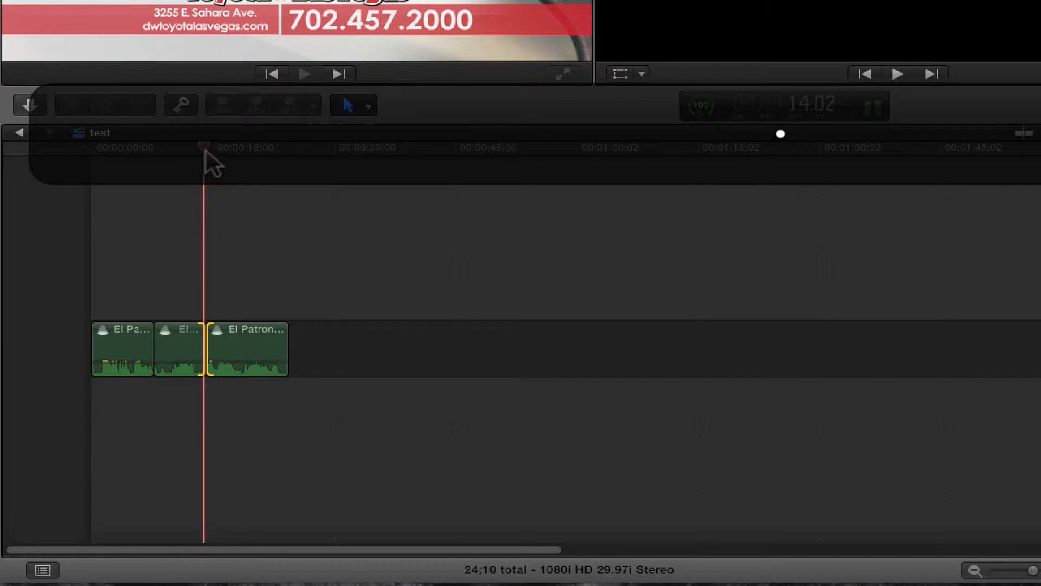
pyautogui.press('space')
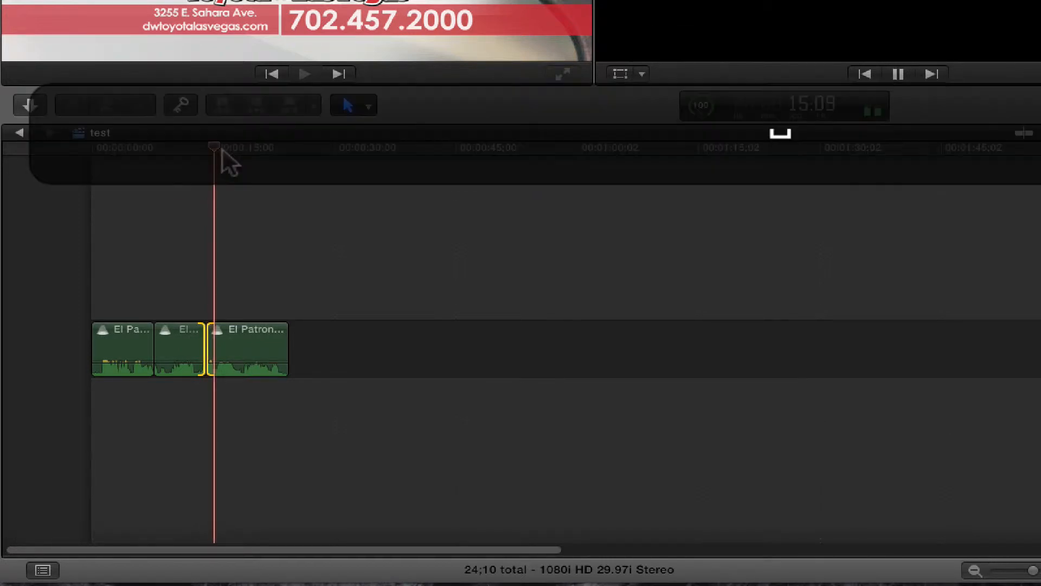
pyautogui.press('space')
pyautogui.press('space')
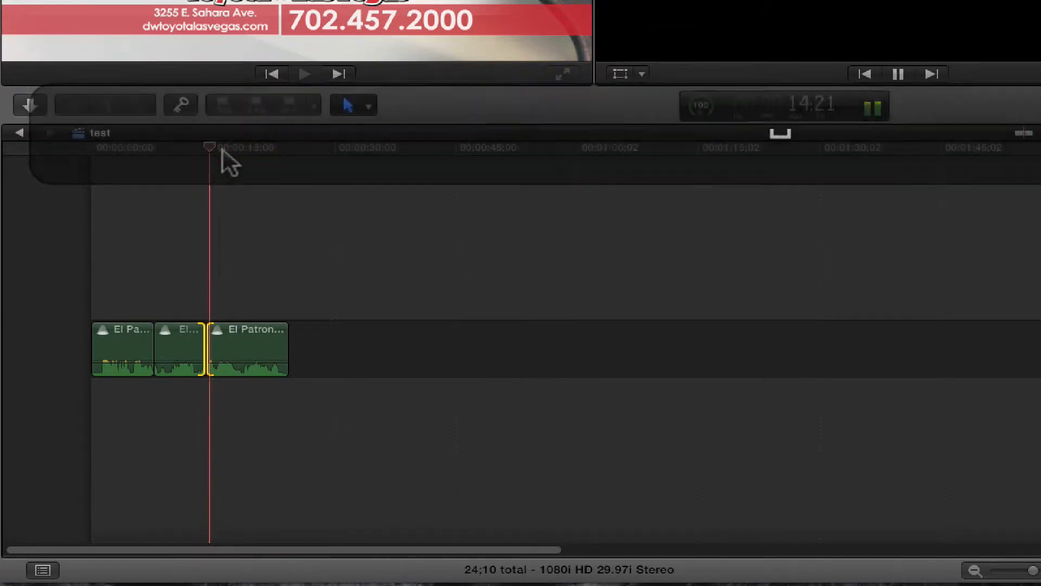
pyautogui.press('space')
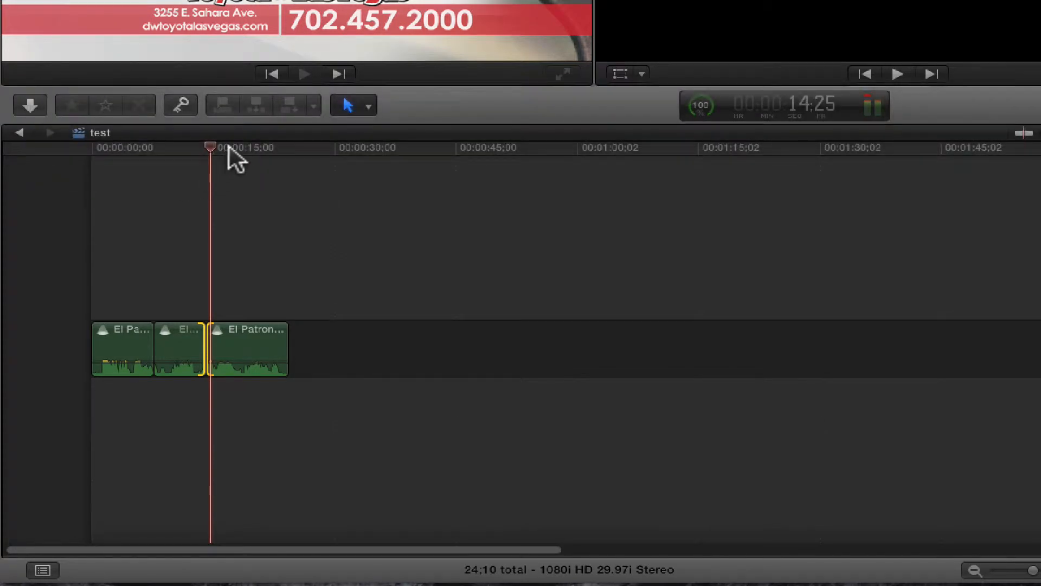
pyautogui.click(226, 146)
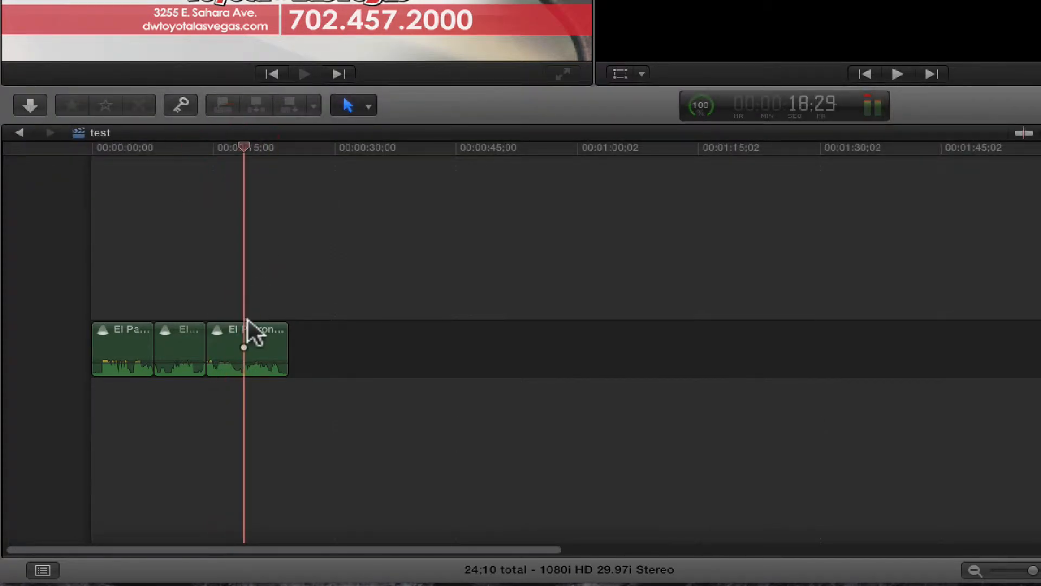
# Step: Select the third El Patron segment, open its graphic equalizer from the audio enhancements, and set it to 31 bands
pyautogui.click(246, 334)
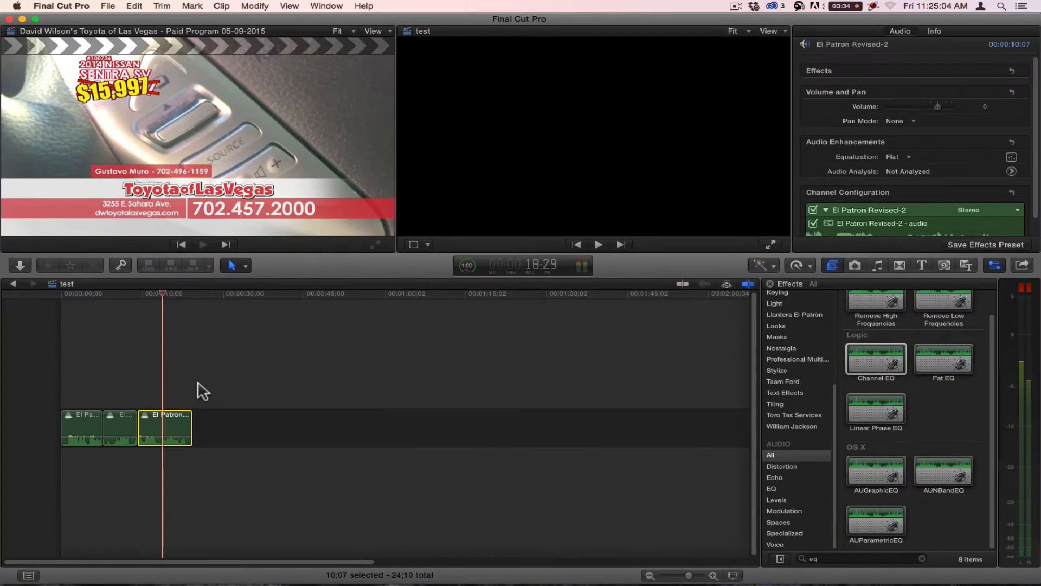
pyautogui.click(1014, 157)
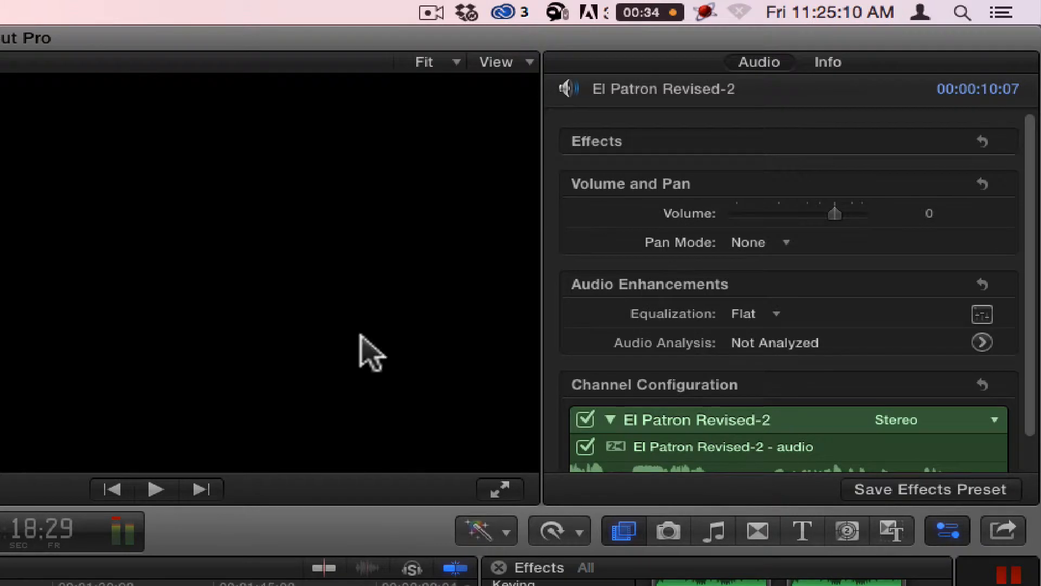
pyautogui.click(749, 59)
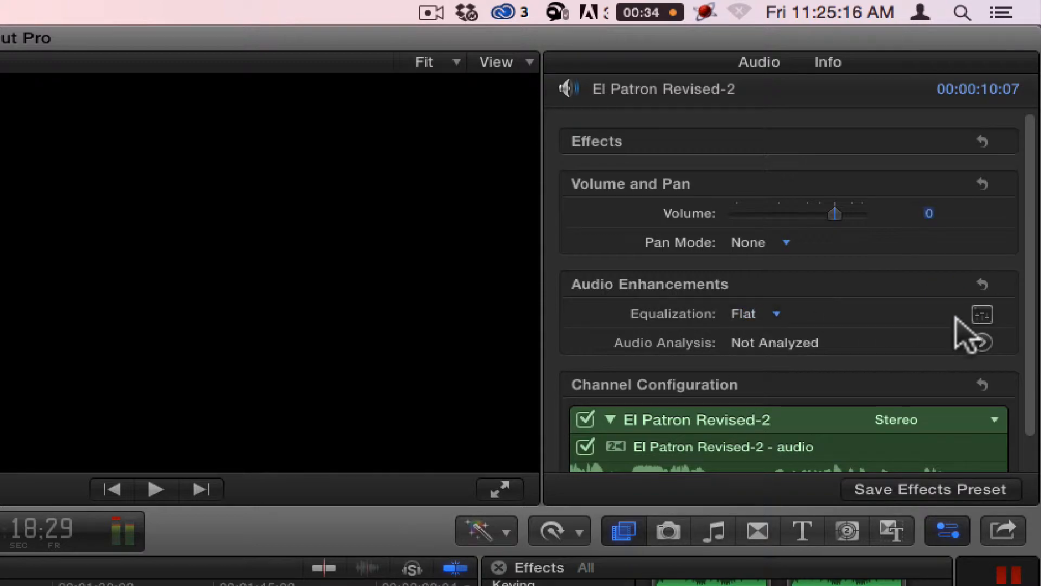
pyautogui.click(983, 314)
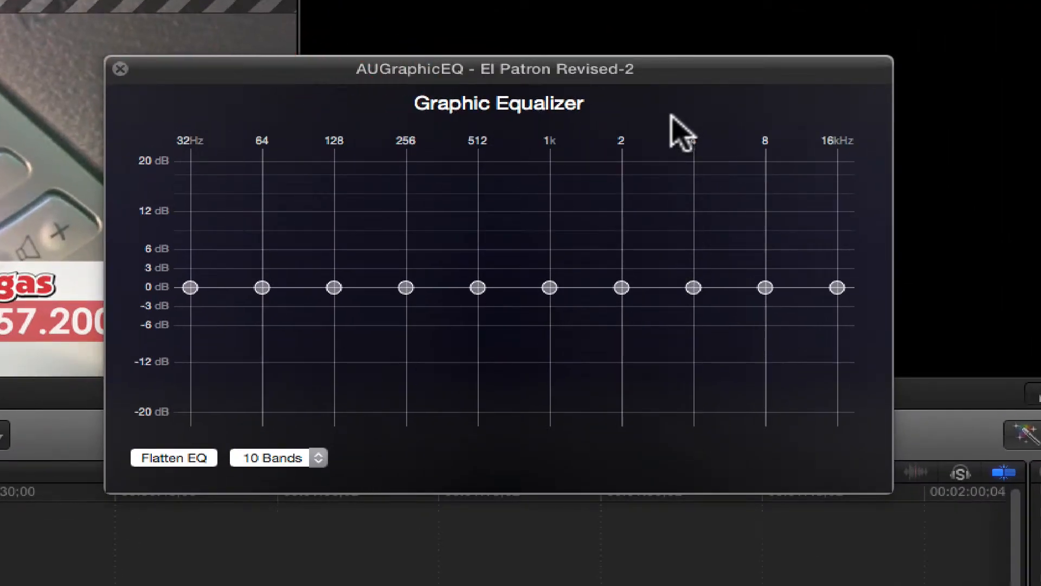
pyautogui.click(298, 460)
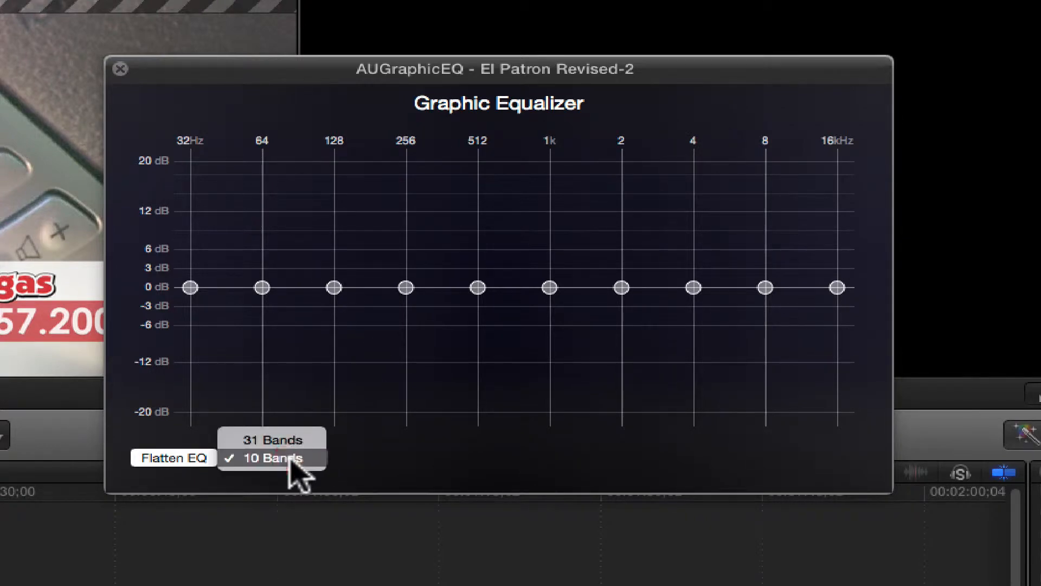
pyautogui.click(288, 439)
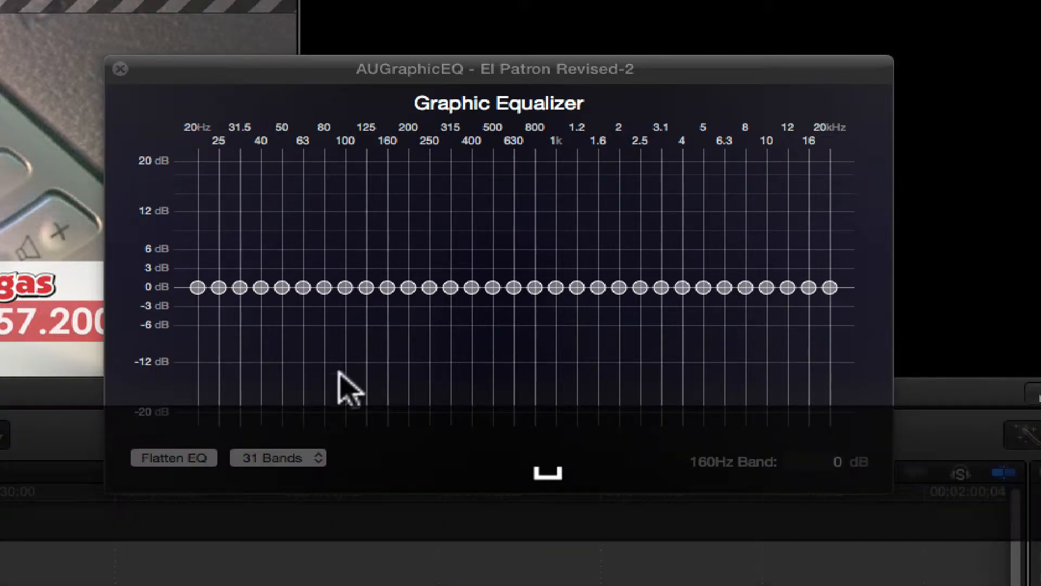
# Step: Lower the equalizer's 630 Hz band to -20 dB and play the segment to hear the effect
pyautogui.moveTo(514, 287); pyautogui.dragTo(523, 481)
pyautogui.press('space')
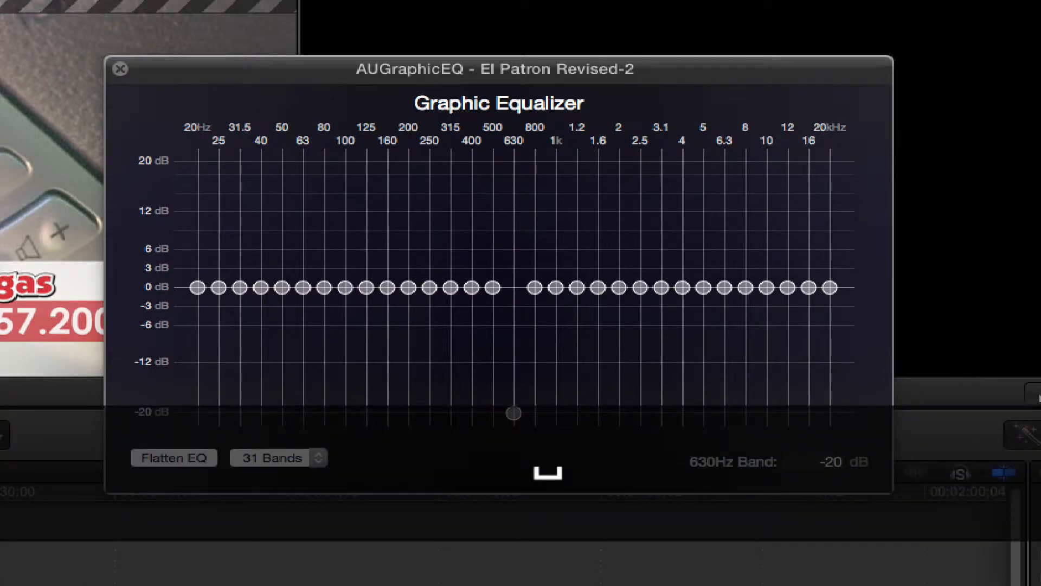
pyautogui.press('space')
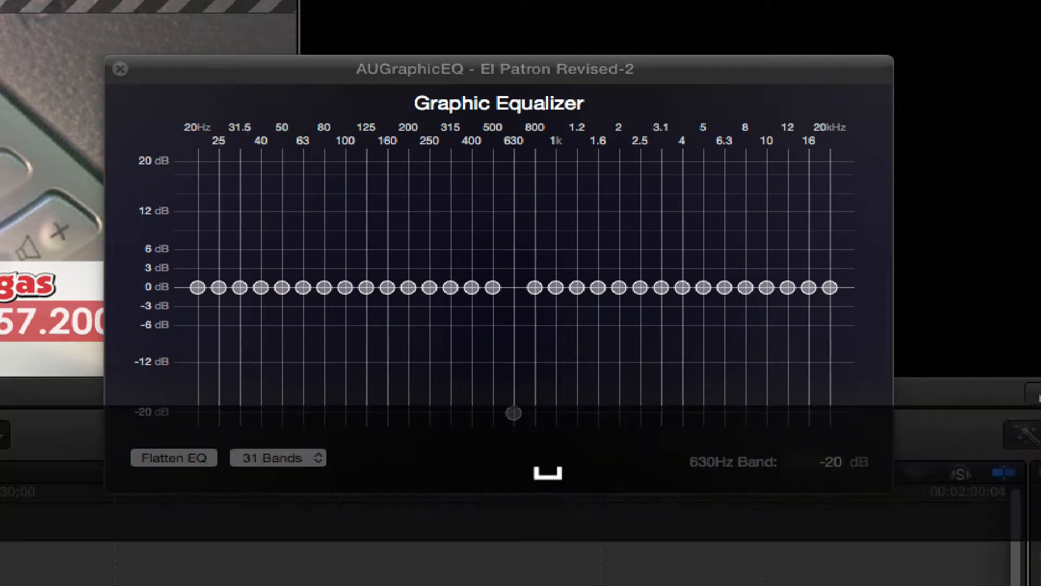
pyautogui.press('space')
# Step: Raise the 630 Hz band to about 0.27 dB while listening to the segment, and close the graphic equalizer
pyautogui.moveTo(515, 413); pyautogui.dragTo(523, 286)
pyautogui.press('space')
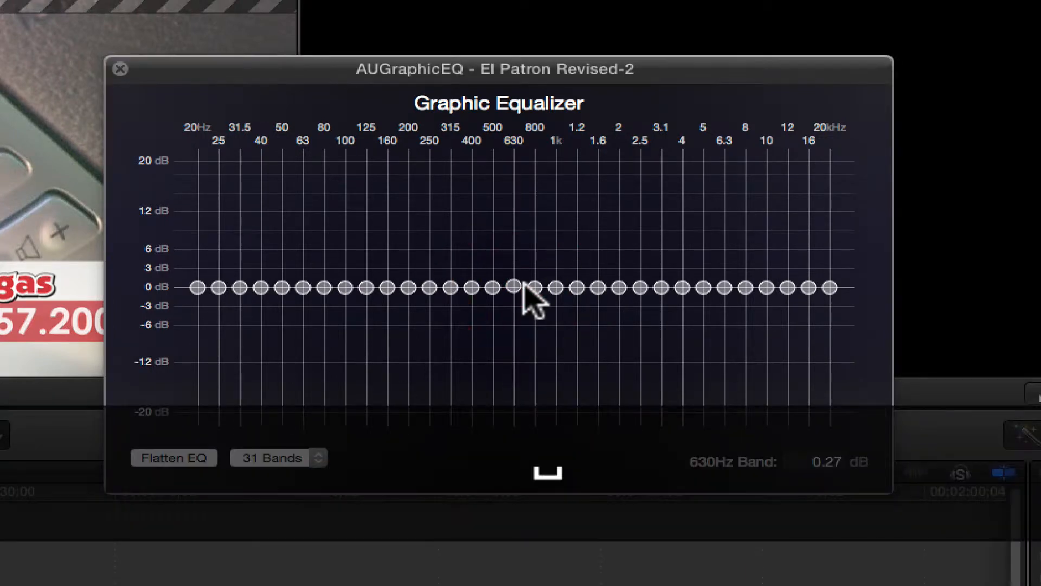
pyautogui.press('space')
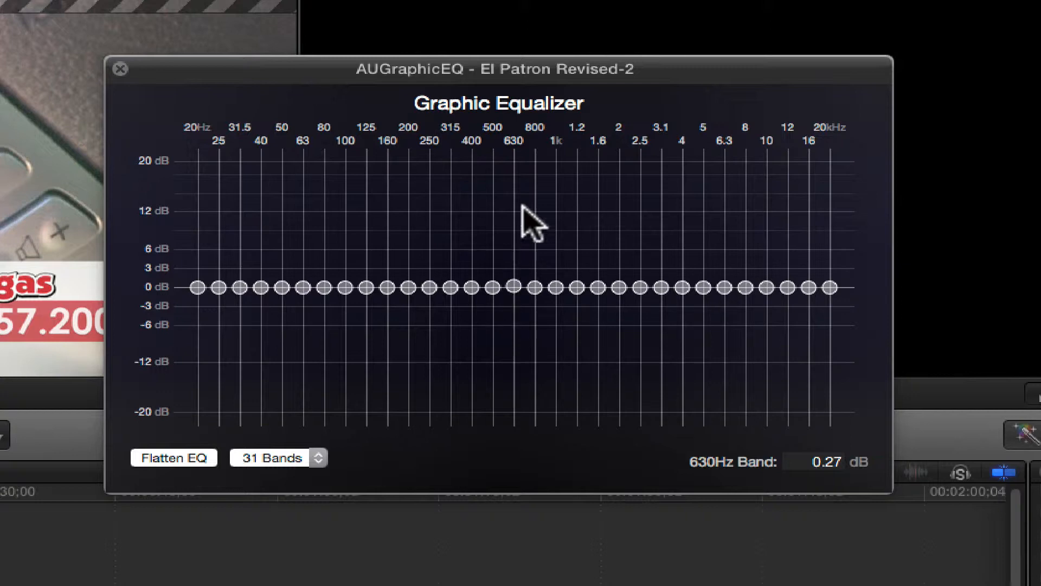
pyautogui.click(514, 286)
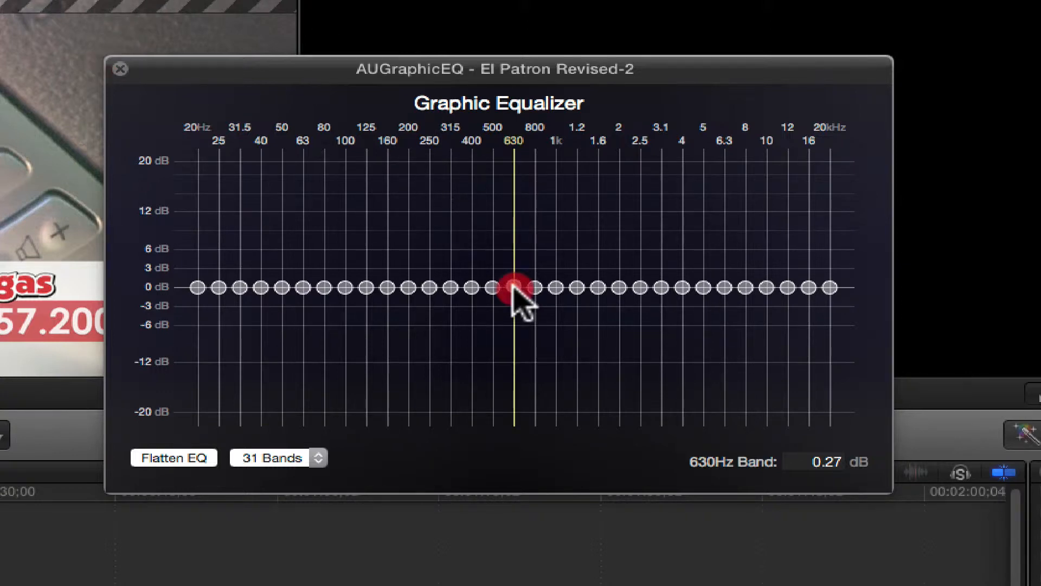
pyautogui.click(120, 68)
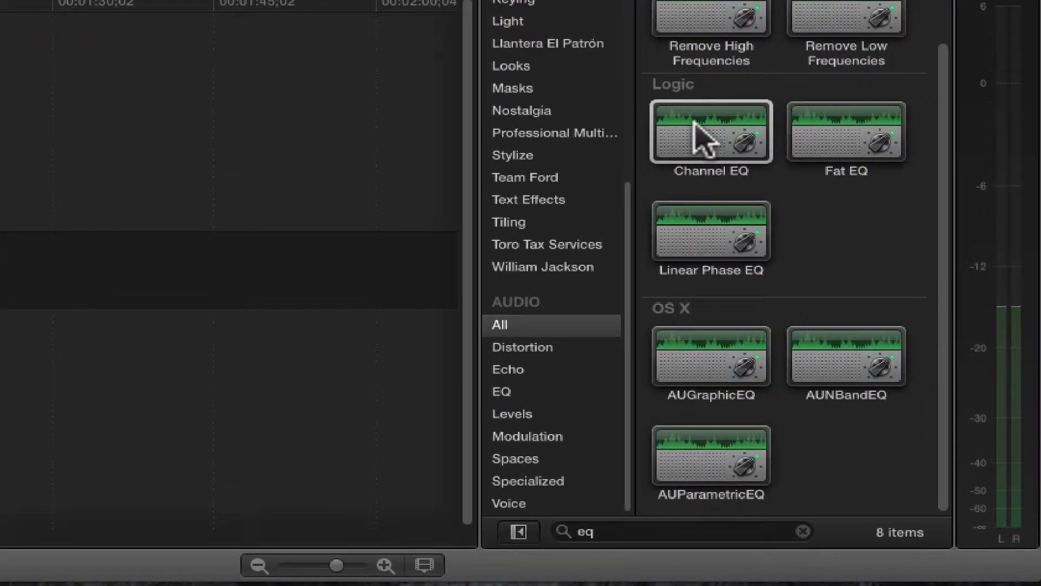
# Step: Apply the Channel EQ effect to the third segment and open its editor, keeping the Default preset
pyautogui.click(870, 361)
pyautogui.moveTo(708, 152); pyautogui.dragTo(318, 255)
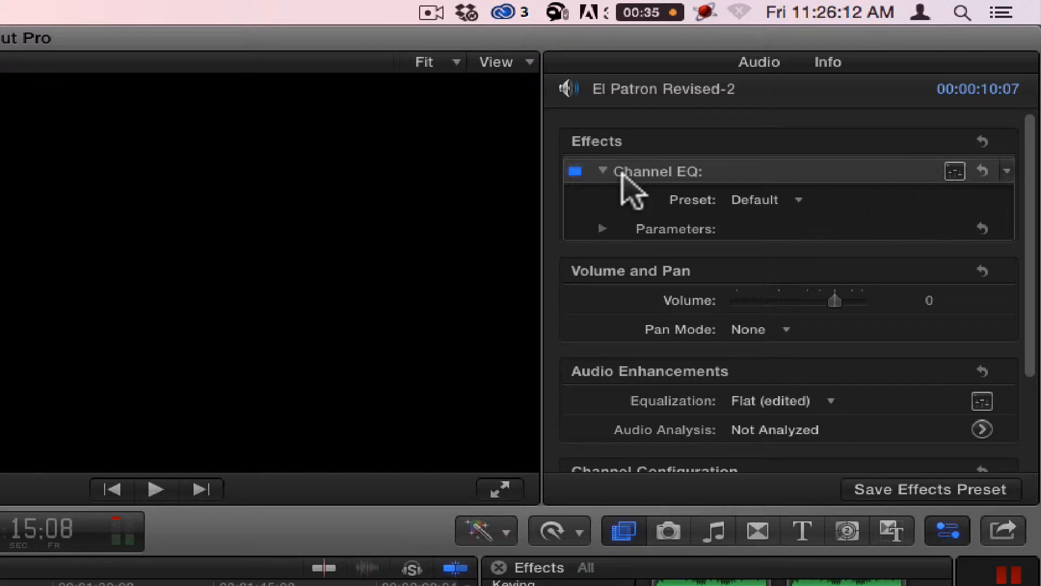
pyautogui.click(739, 198)
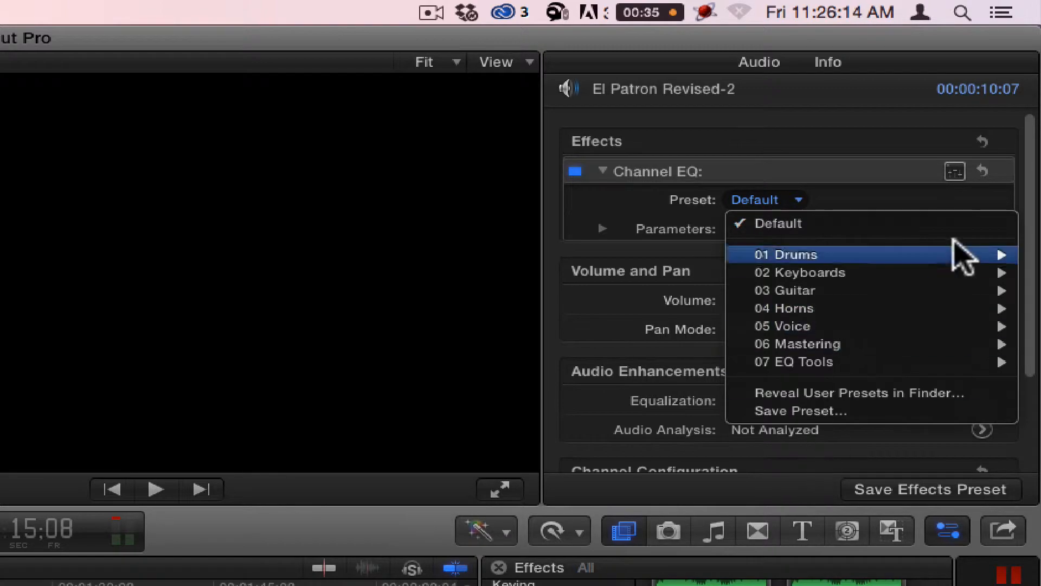
pyautogui.click(867, 180)
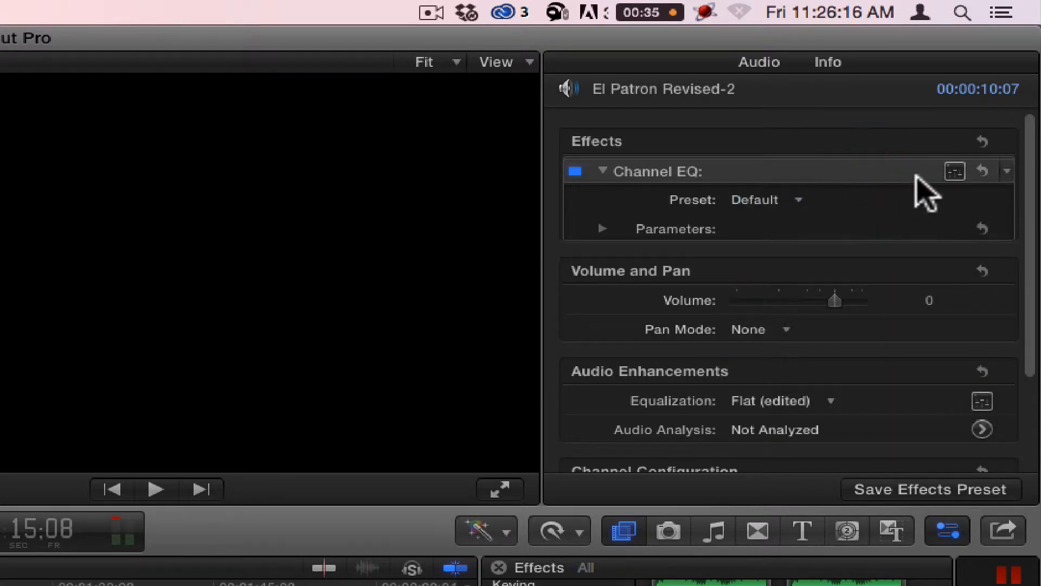
pyautogui.click(954, 171)
pyautogui.moveTo(684, 233); pyautogui.dragTo(459, 97)
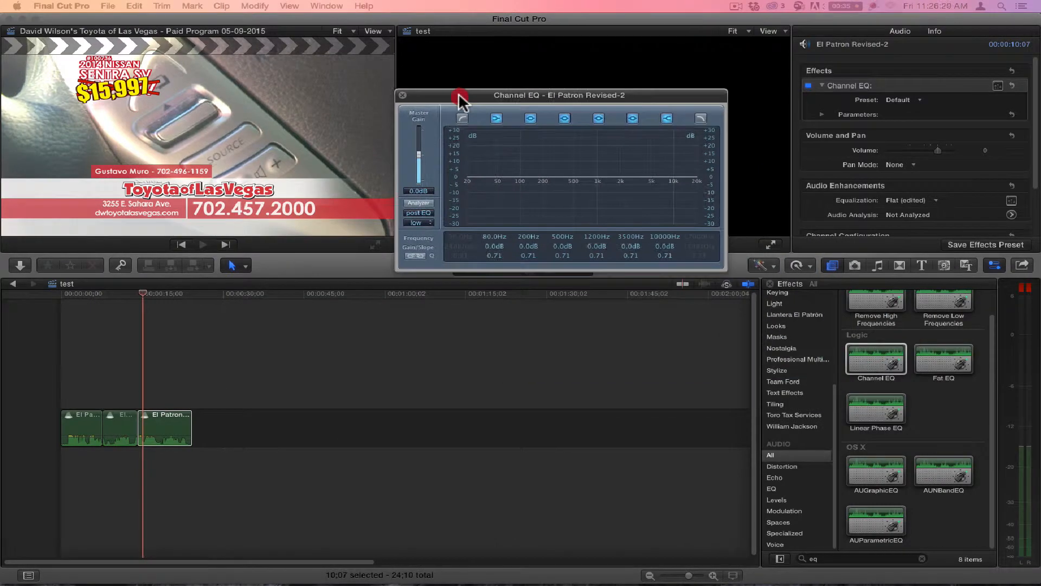
# Step: Turn off the six active Channel EQ bands, from 80 Hz through 10000 Hz
pyautogui.click(646, 167)
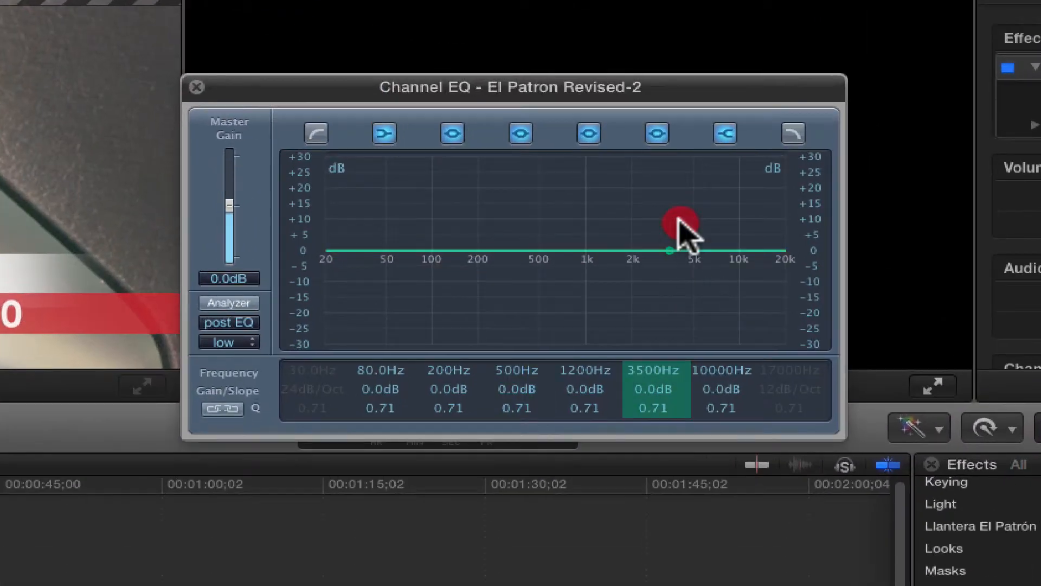
pyautogui.click(384, 134)
pyautogui.click(452, 134)
pyautogui.click(520, 134)
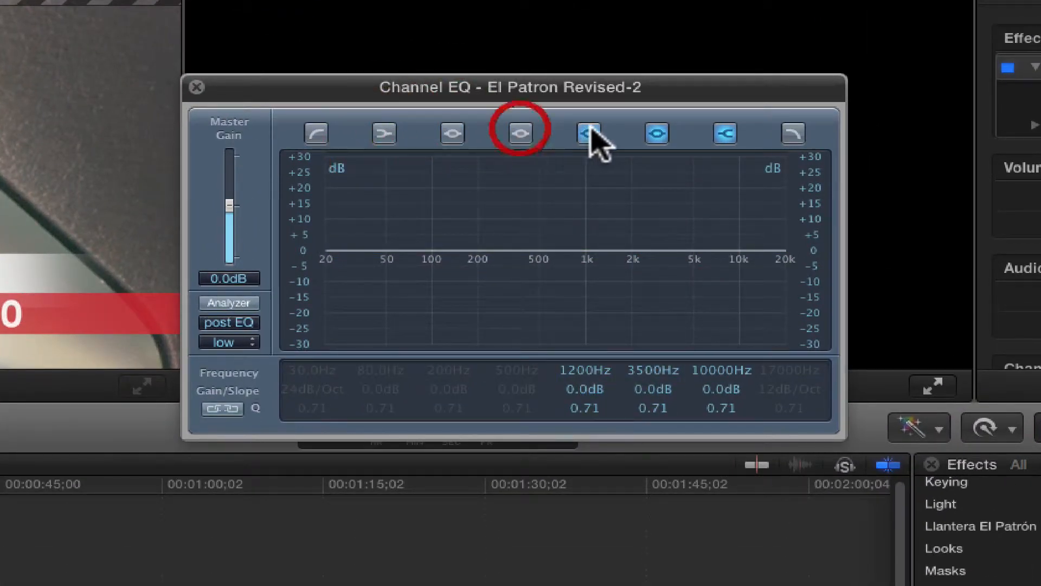
pyautogui.click(589, 134)
pyautogui.click(657, 134)
pyautogui.click(725, 134)
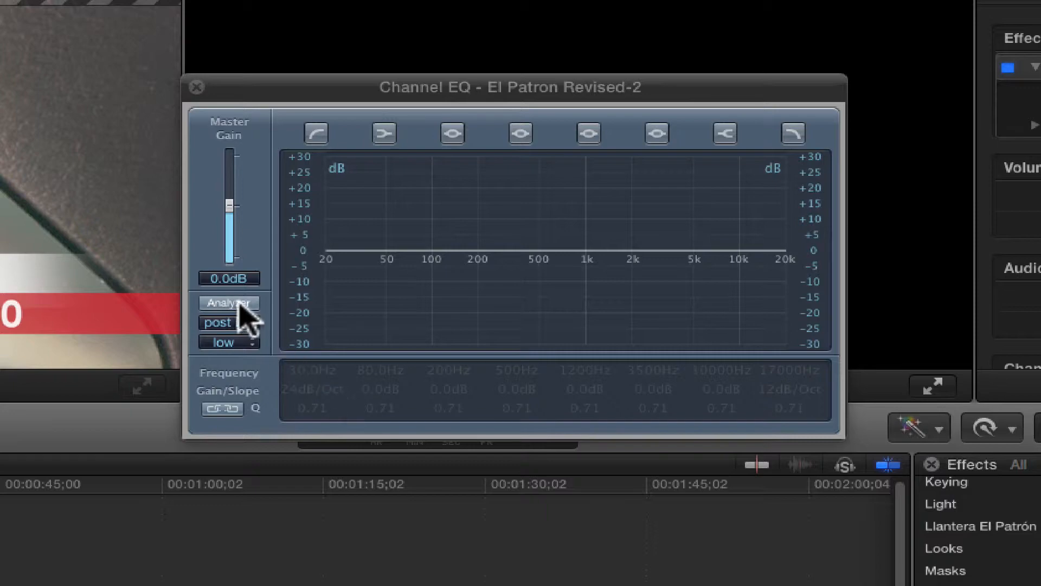
# Step: Play the opening seconds of the third segment repeatedly with all Channel EQ bands off
pyautogui.press('space')
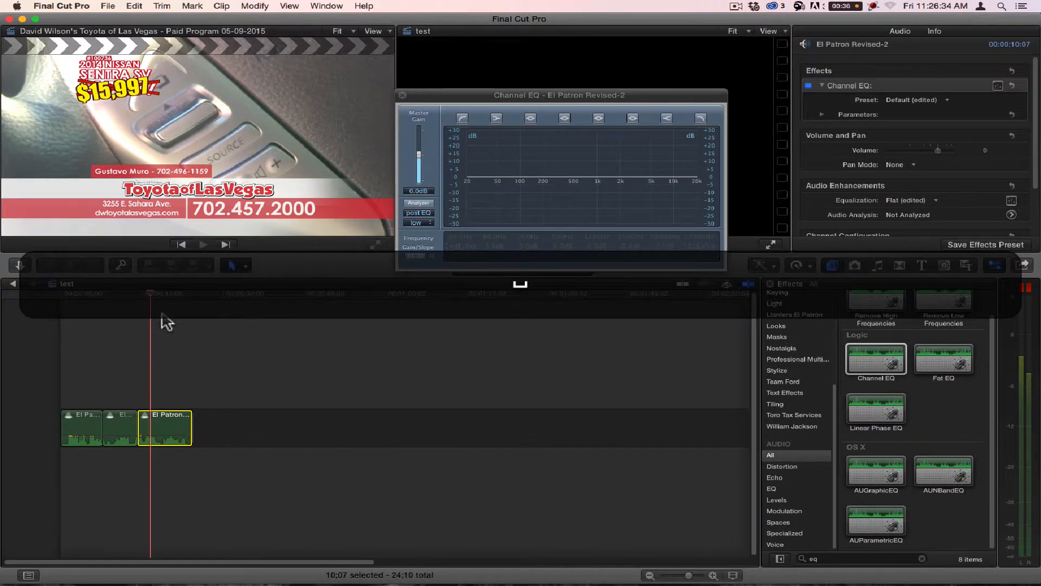
pyautogui.press('space')
pyautogui.click(141, 294)
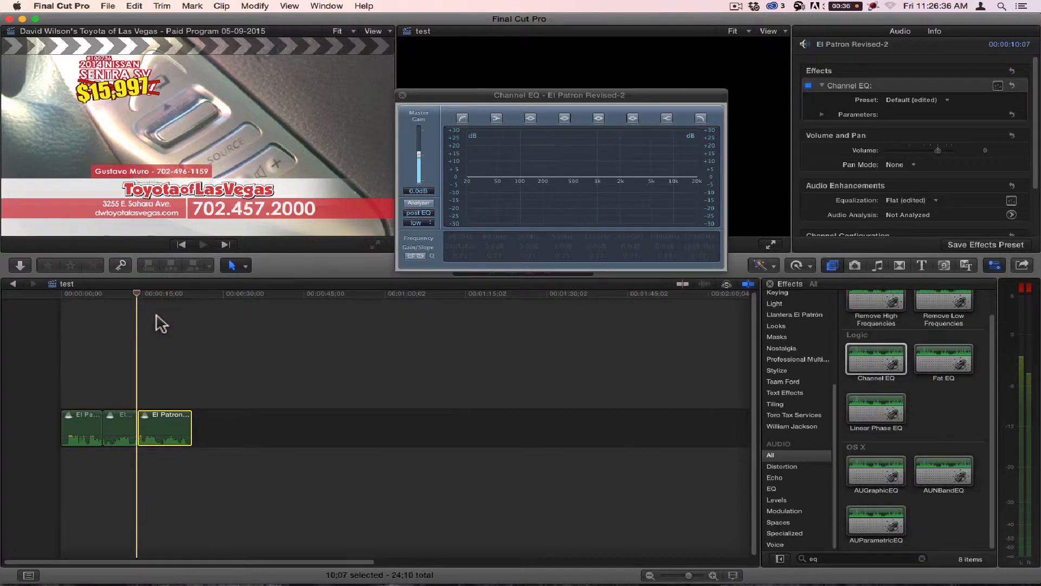
pyautogui.press('z')
pyautogui.click(145, 465)
pyautogui.press('a')
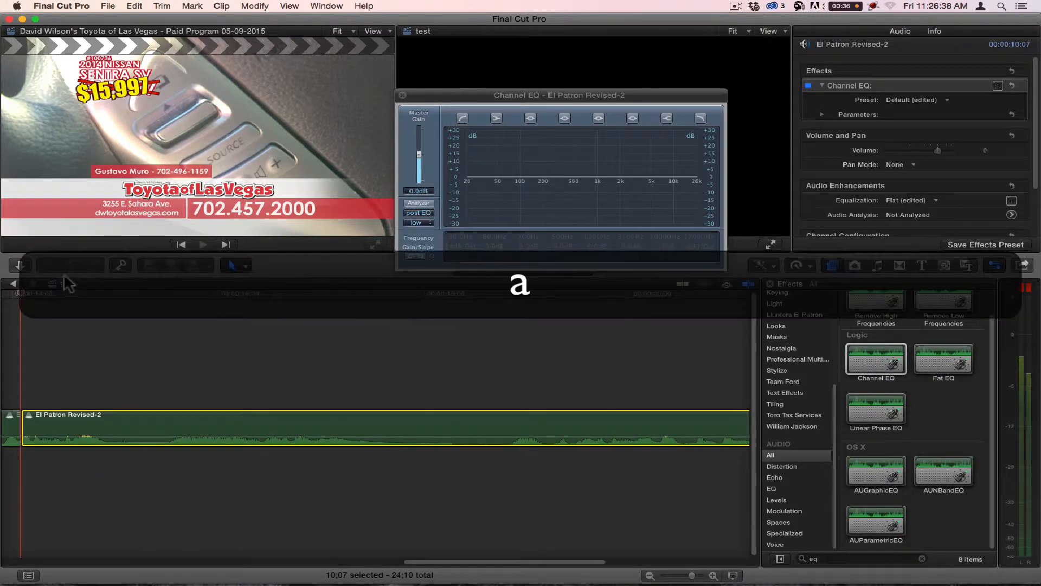
pyautogui.click(79, 295)
pyautogui.press('space')
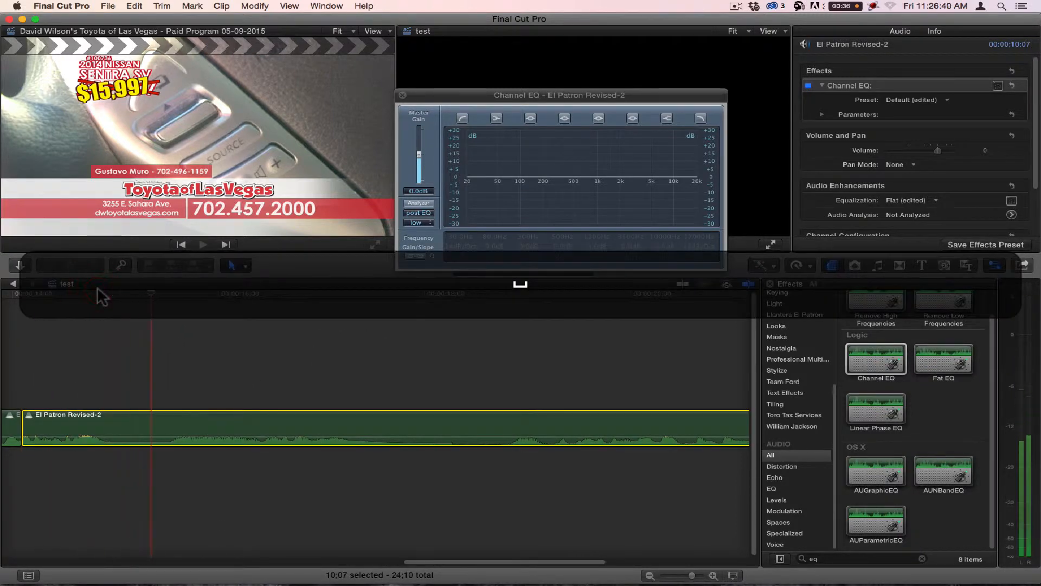
pyautogui.click(109, 294)
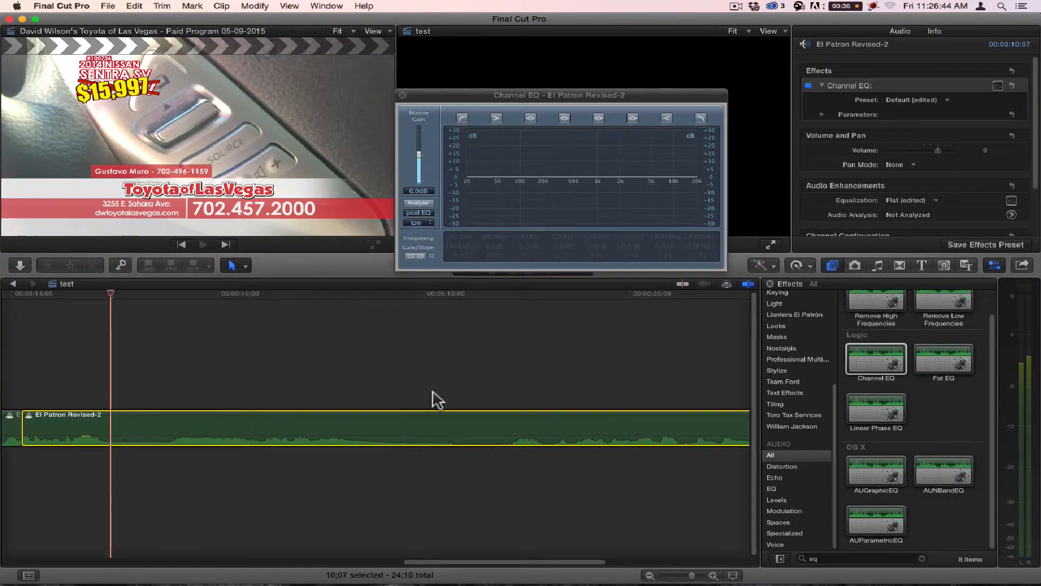
pyautogui.press('space')
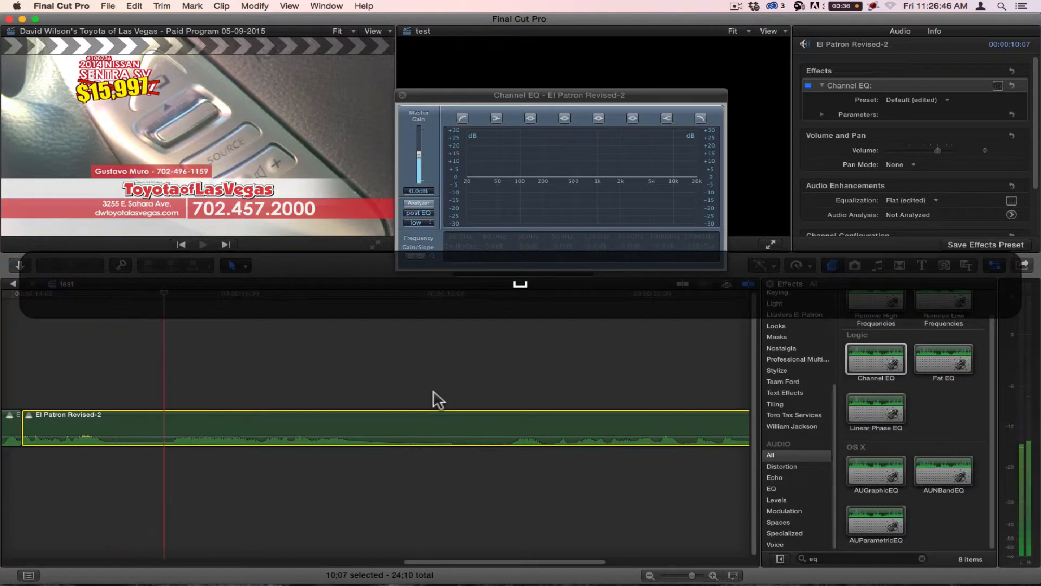
pyautogui.click(111, 295)
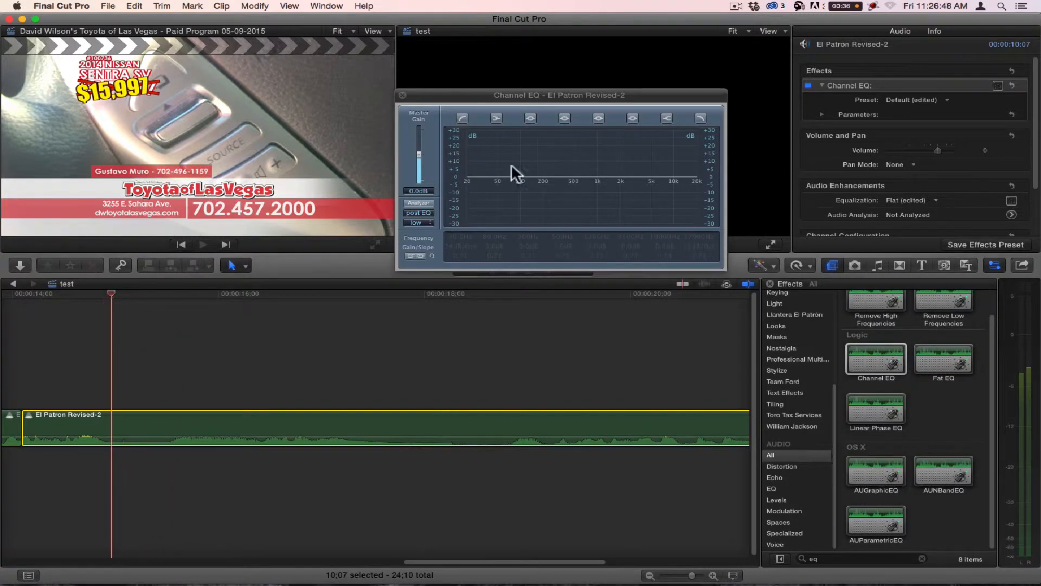
# Step: Enable the Channel EQ analyzer and play the third segment to display its frequency curve
pyautogui.click(424, 201)
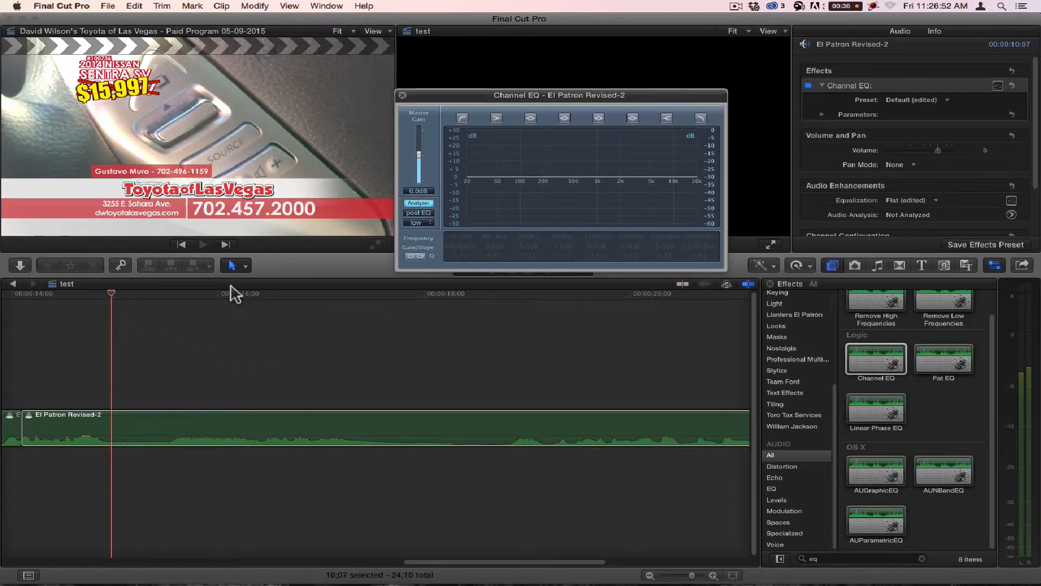
pyautogui.click(110, 298)
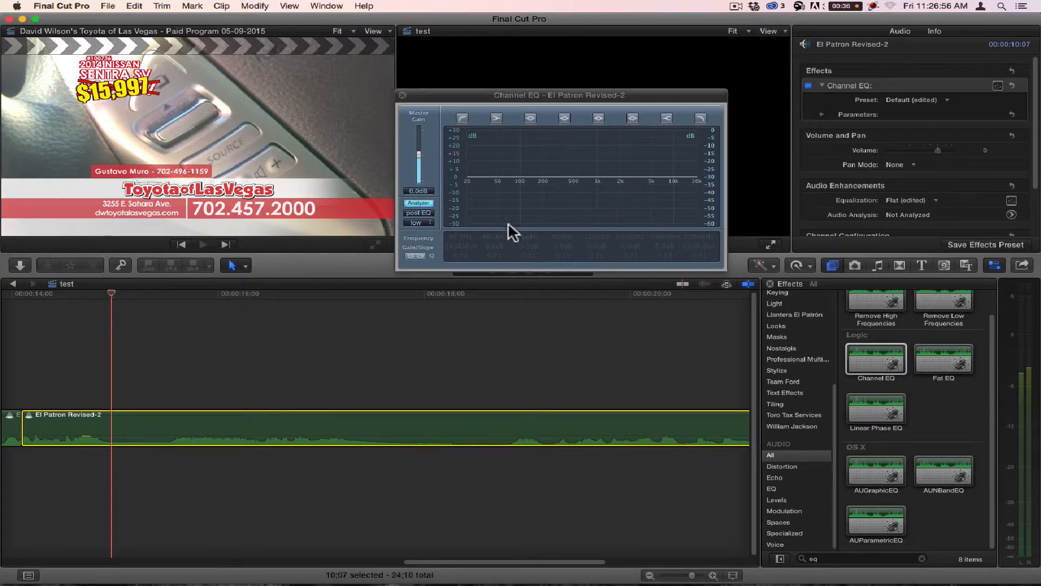
pyautogui.press('space')
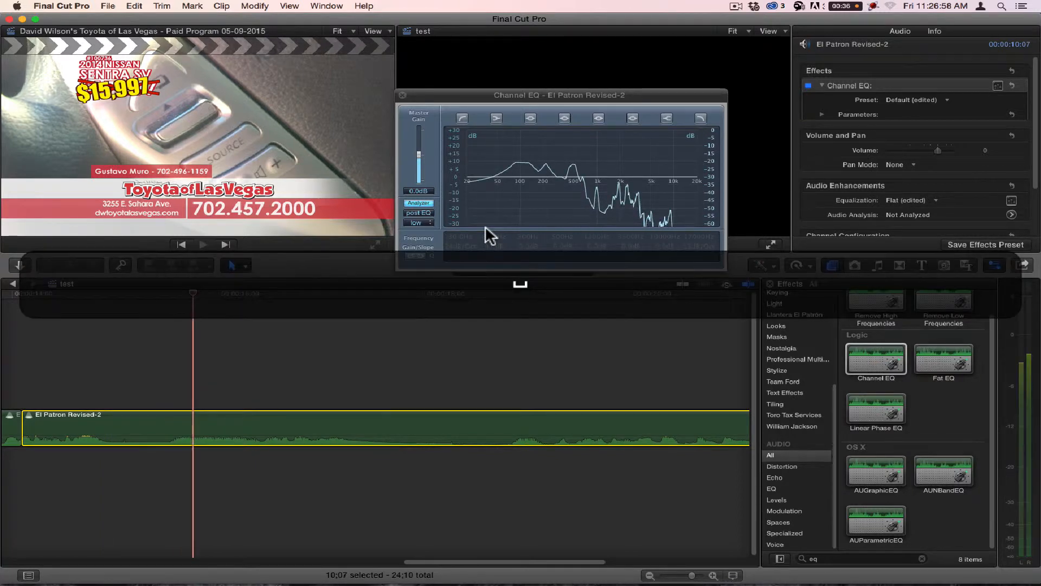
# Step: Replay the quiet passage around 00:00:15;00 in the third segment with the analyzer on to examine its noise peaks
pyautogui.moveTo(187, 296); pyautogui.dragTo(110, 299)
pyautogui.press('space')
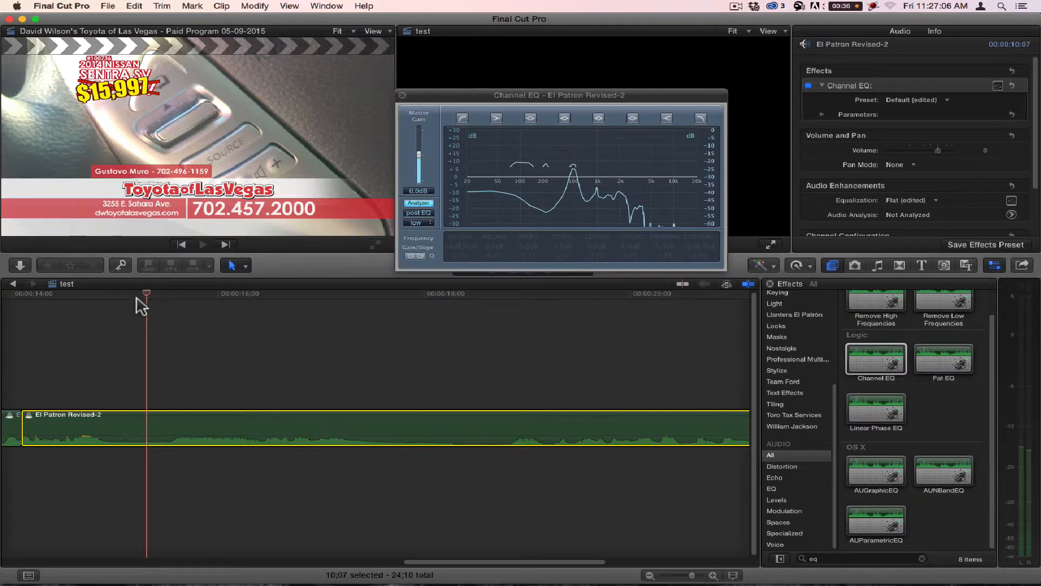
pyautogui.moveTo(140, 305); pyautogui.dragTo(120, 302)
pyautogui.press('space')
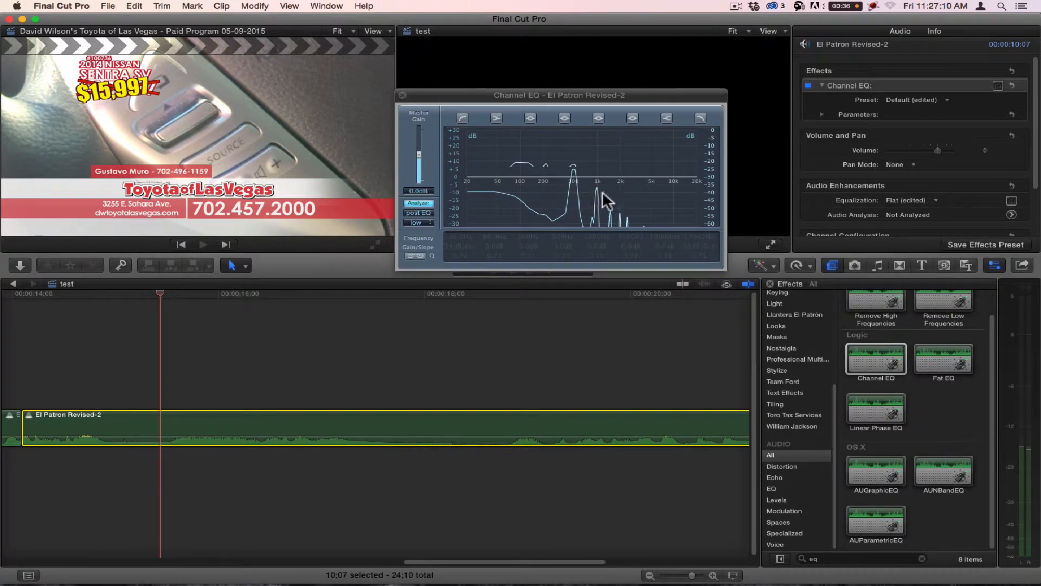
pyautogui.press('shift+super+2')
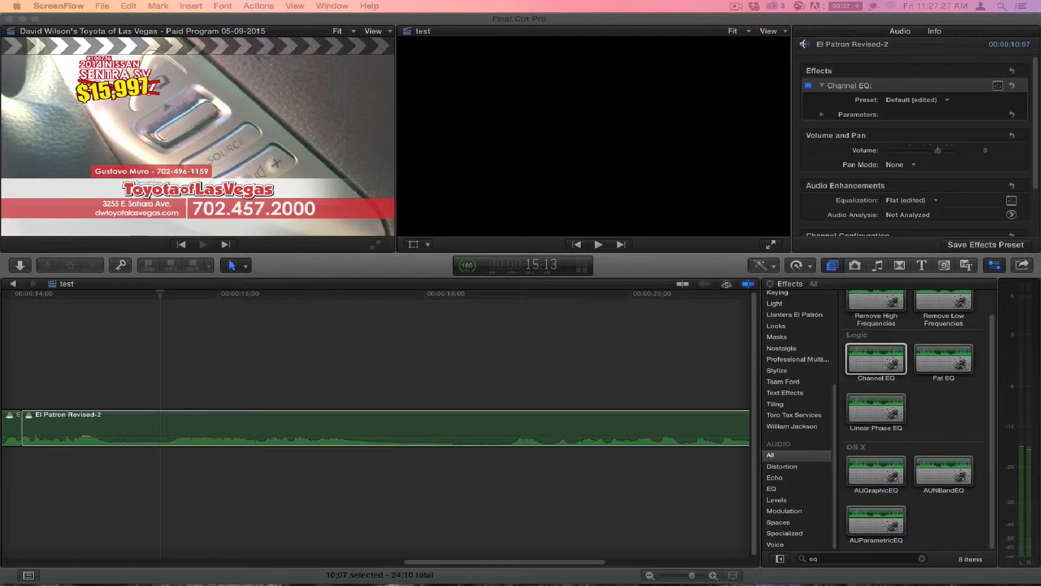
pyautogui.click(120, 289)
pyautogui.click(111, 295)
pyautogui.press('shift+super+2')
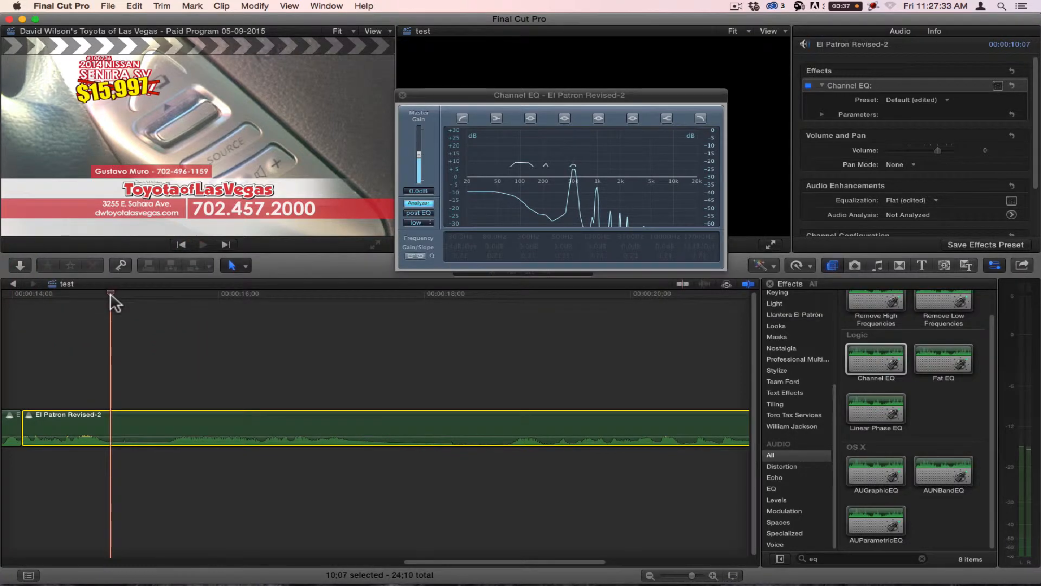
pyautogui.press('space')
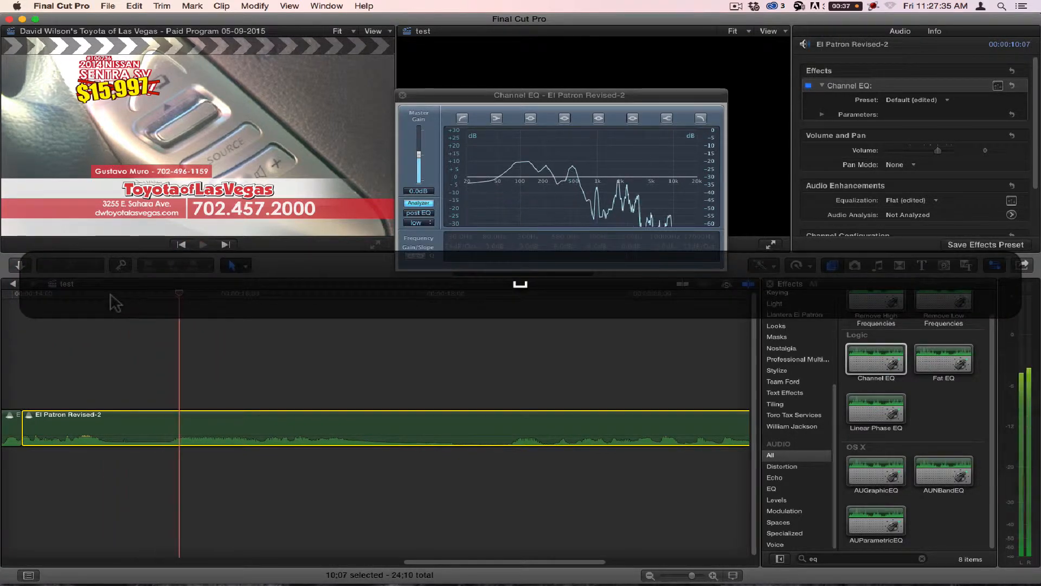
pyautogui.click(118, 296)
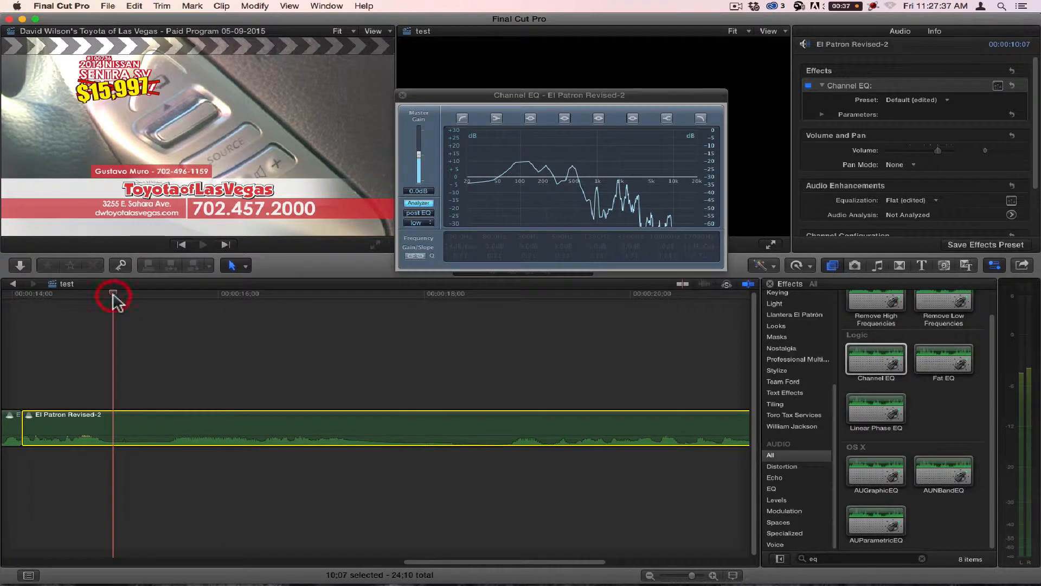
pyautogui.press('space')
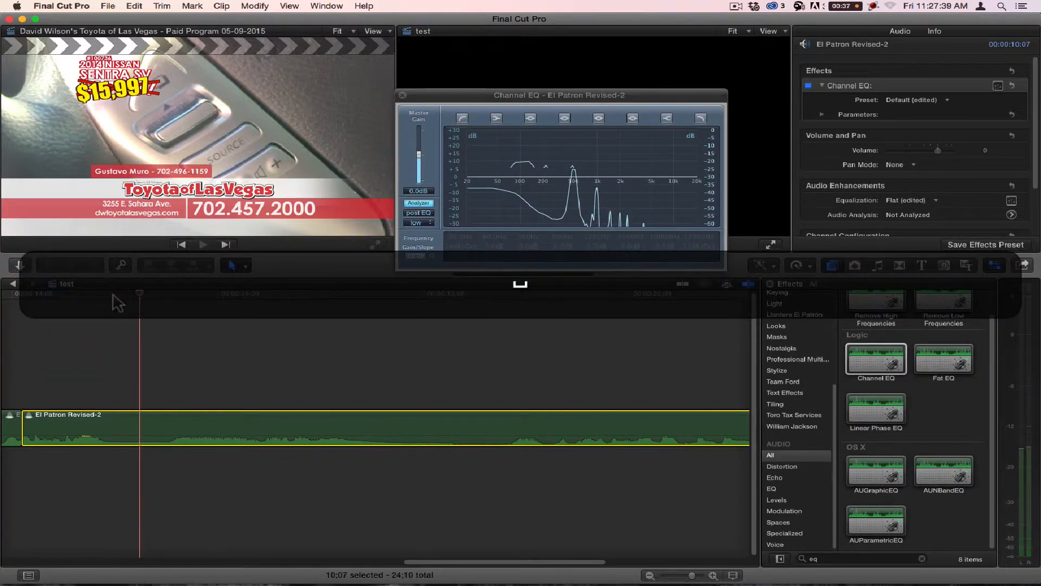
# Step: Capture a screenshot of the Channel EQ window with the analyzer's frequency curve
pyautogui.press('shift+super')
pyautogui.press('shift+super+4')
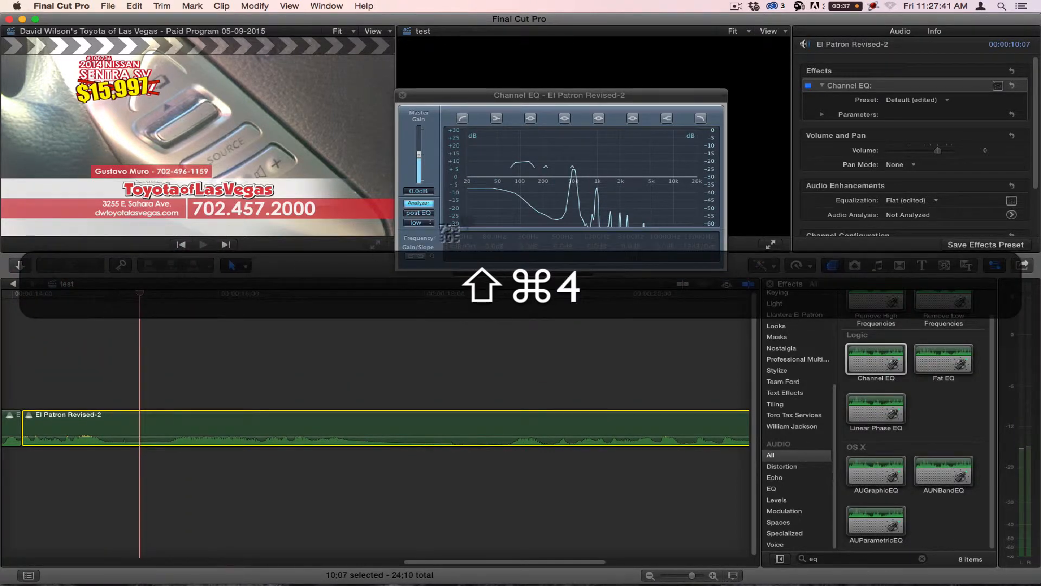
pyautogui.press('space')
pyautogui.click(570, 181)
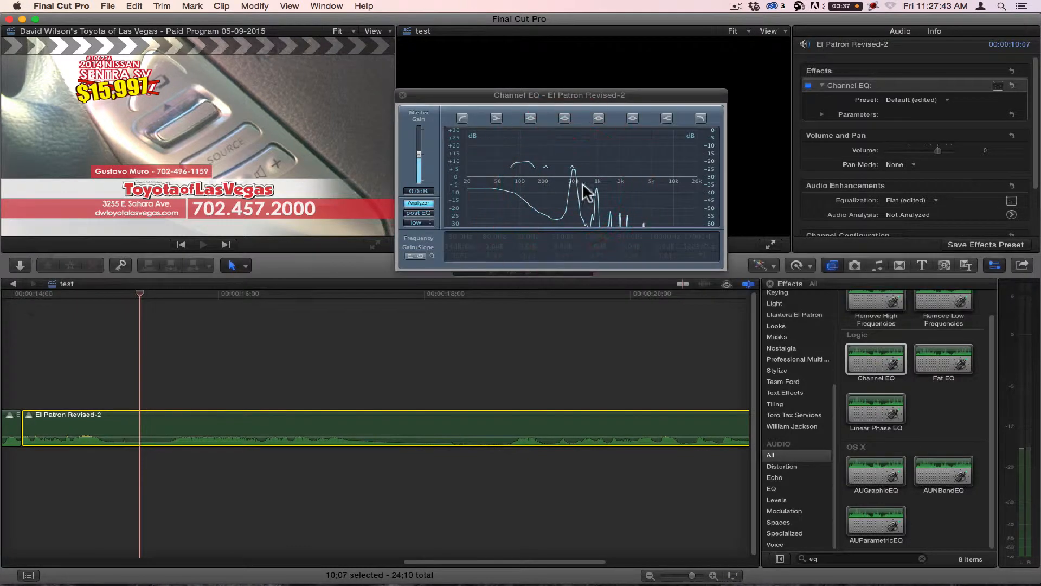
# Step: Examine the captured analyzer screenshot in Preview, close it, and return to Final Cut Pro
pyautogui.click(51, 560)
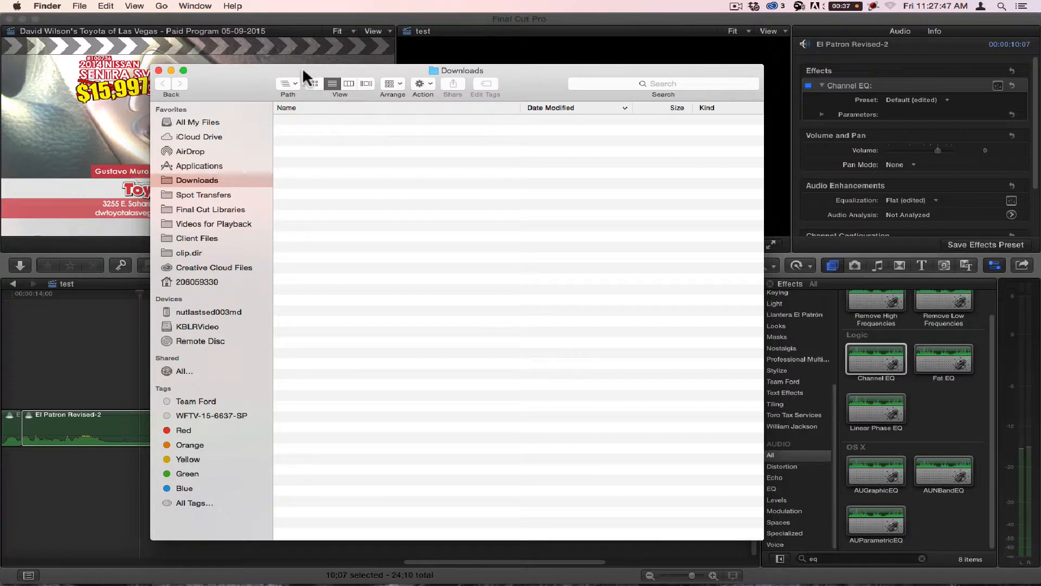
pyautogui.press('super+w')
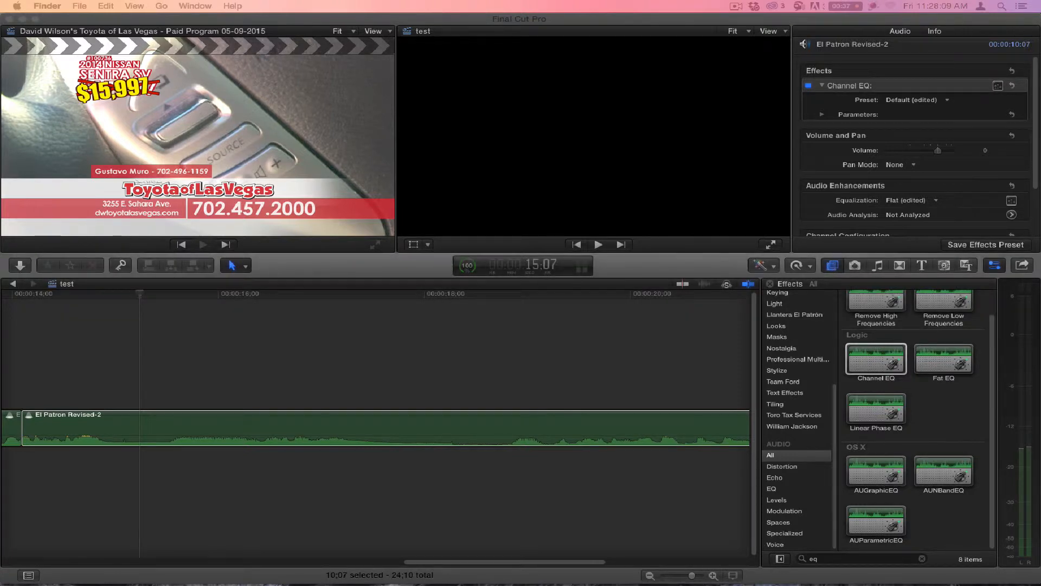
pyautogui.moveTo(814, 67); pyautogui.dragTo(910, 13)
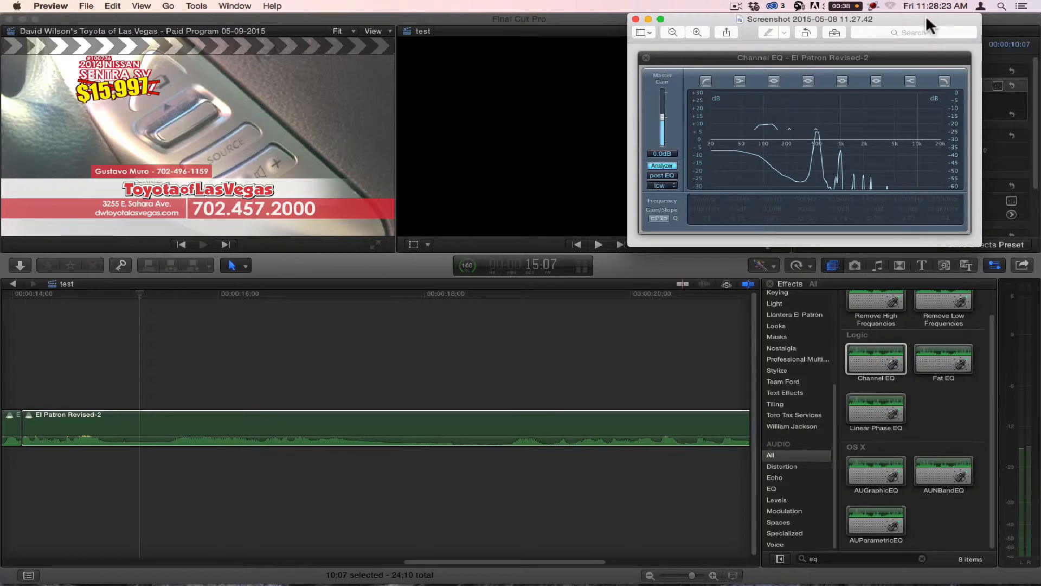
pyautogui.moveTo(926, 18); pyautogui.dragTo(135, 68)
pyautogui.press('super+w')
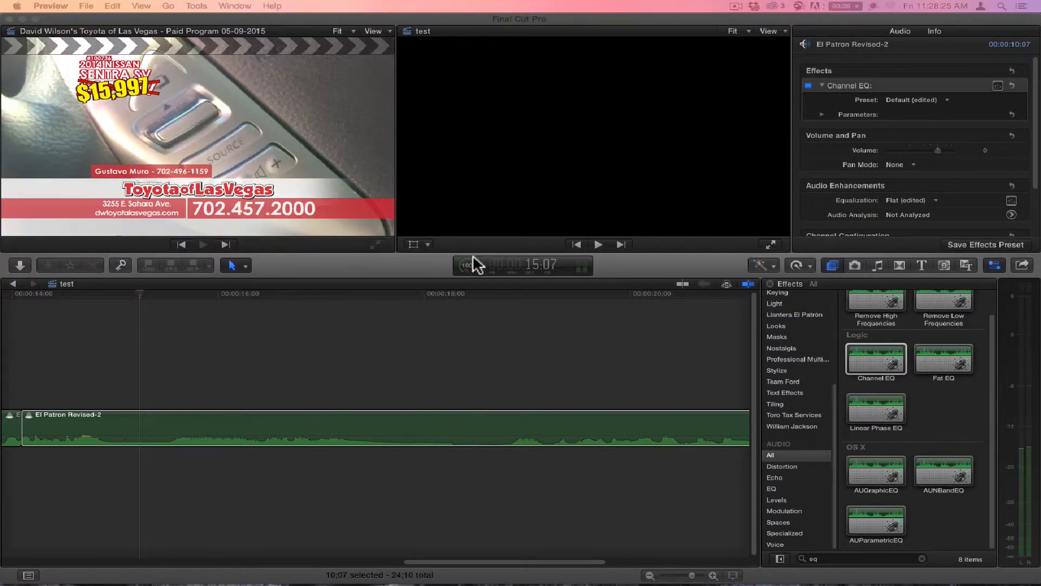
pyautogui.click(384, 277)
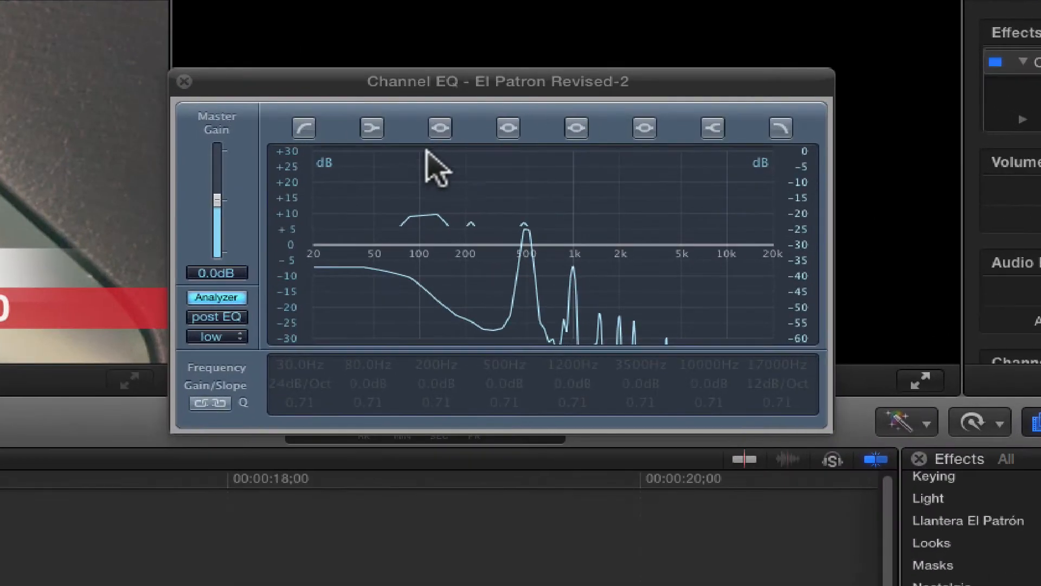
# Step: Turn on the 200 Hz Channel EQ band and shape it into a narrow notch with -24.0 dB gain and a Q of 26.0
pyautogui.click(440, 128)
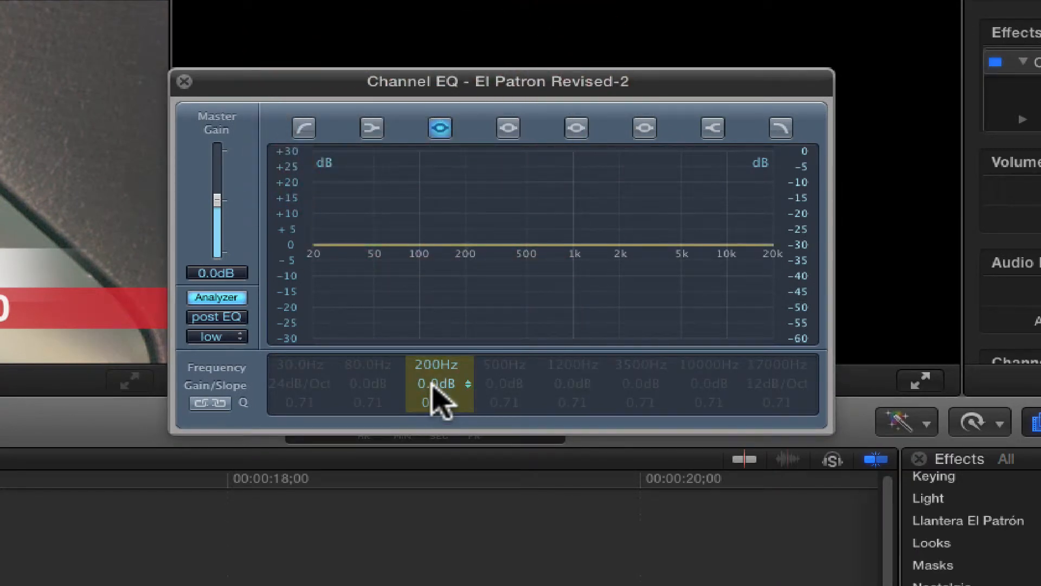
pyautogui.moveTo(434, 383); pyautogui.dragTo(430, 523)
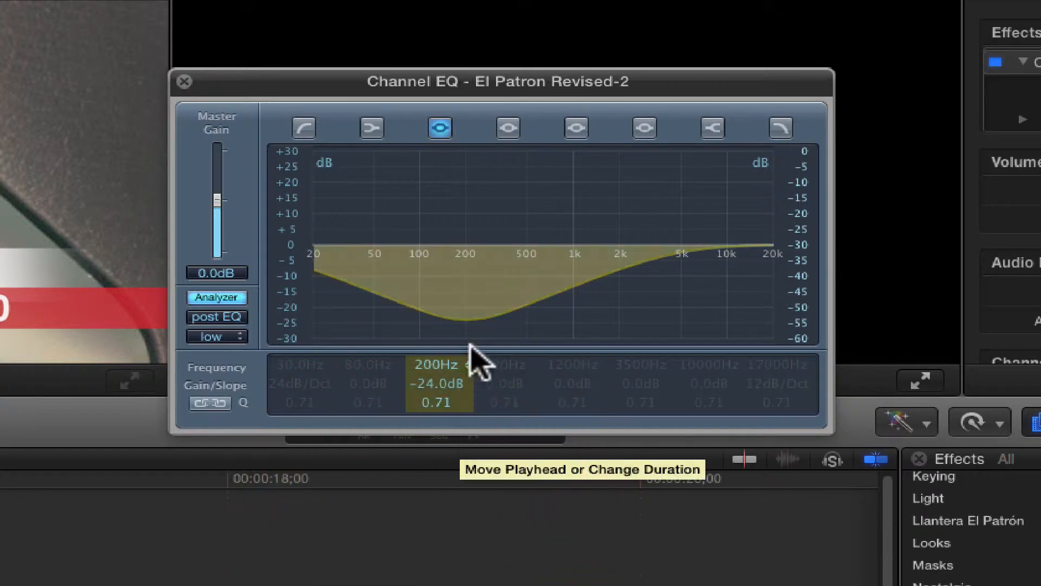
pyautogui.click(438, 397)
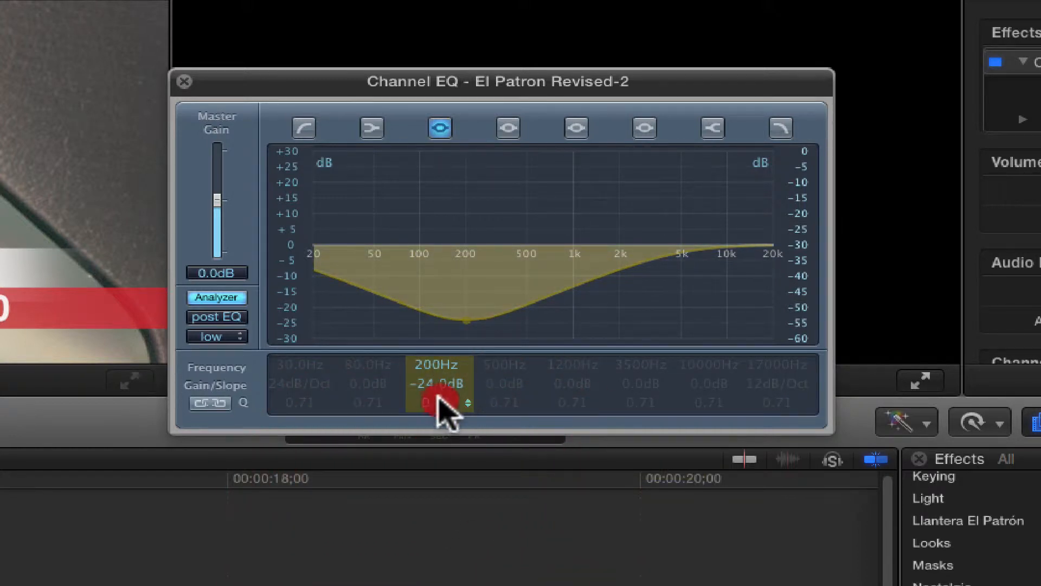
pyautogui.moveTo(440, 399); pyautogui.dragTo(458, 337)
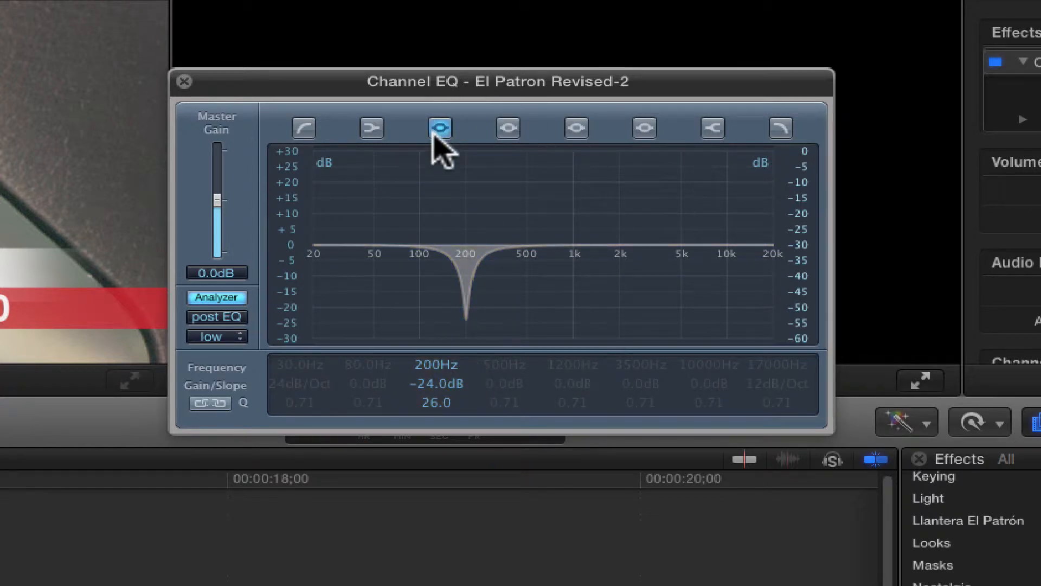
# Step: Try the notch at 465 Hz and 600 Hz while playing the segment, and set its frequency to 540 Hz
pyautogui.moveTo(434, 361); pyautogui.dragTo(440, 298)
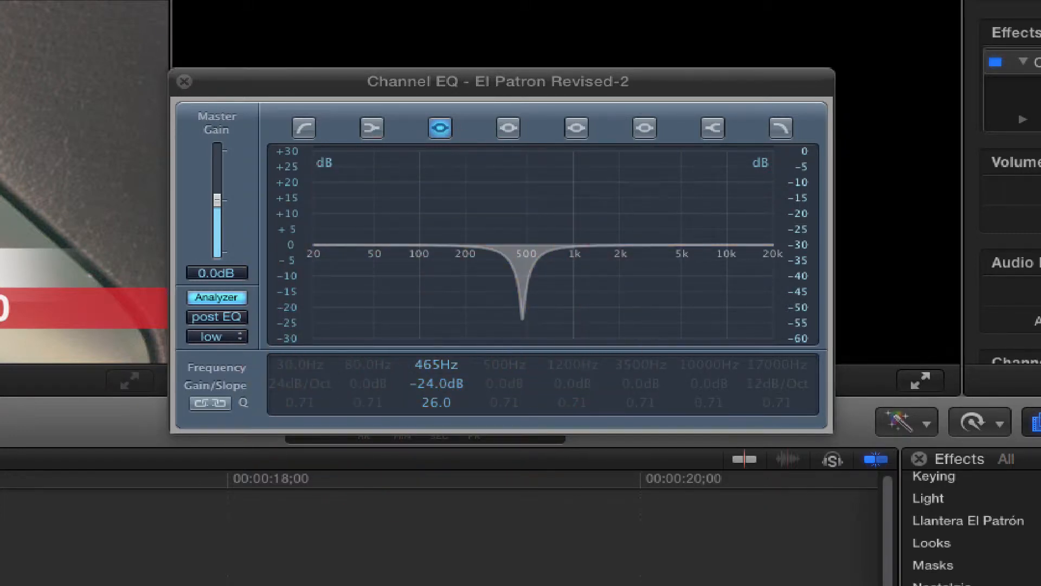
pyautogui.press('space')
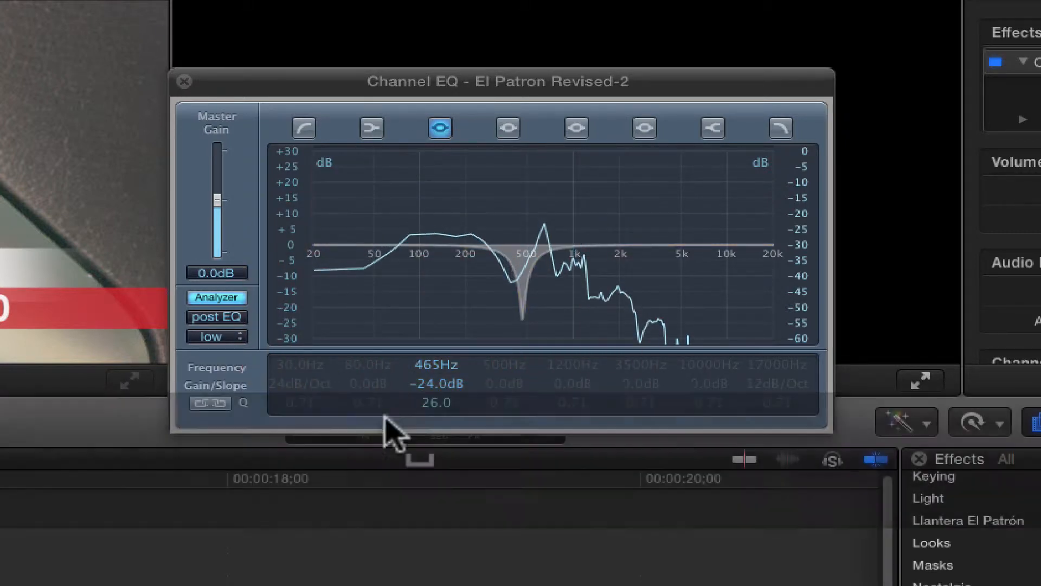
pyautogui.click(436, 363)
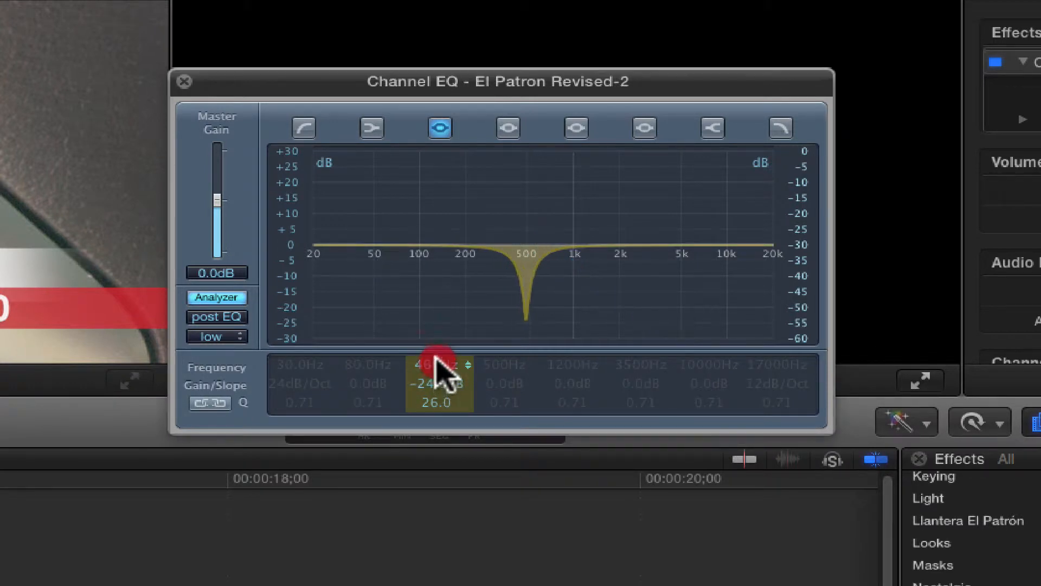
pyautogui.moveTo(436, 363); pyautogui.dragTo(437, 360)
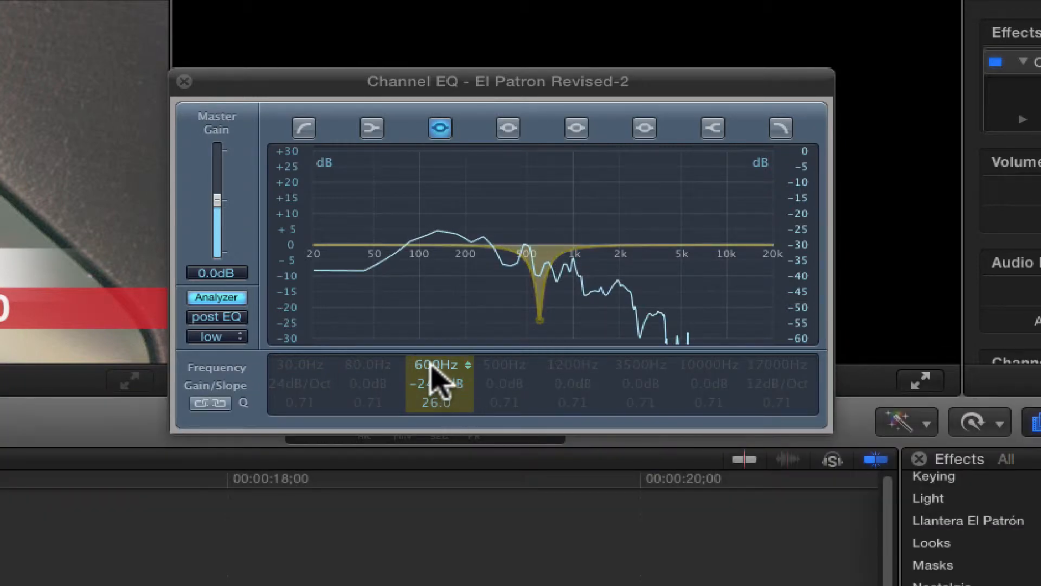
pyautogui.moveTo(437, 372); pyautogui.dragTo(430, 371)
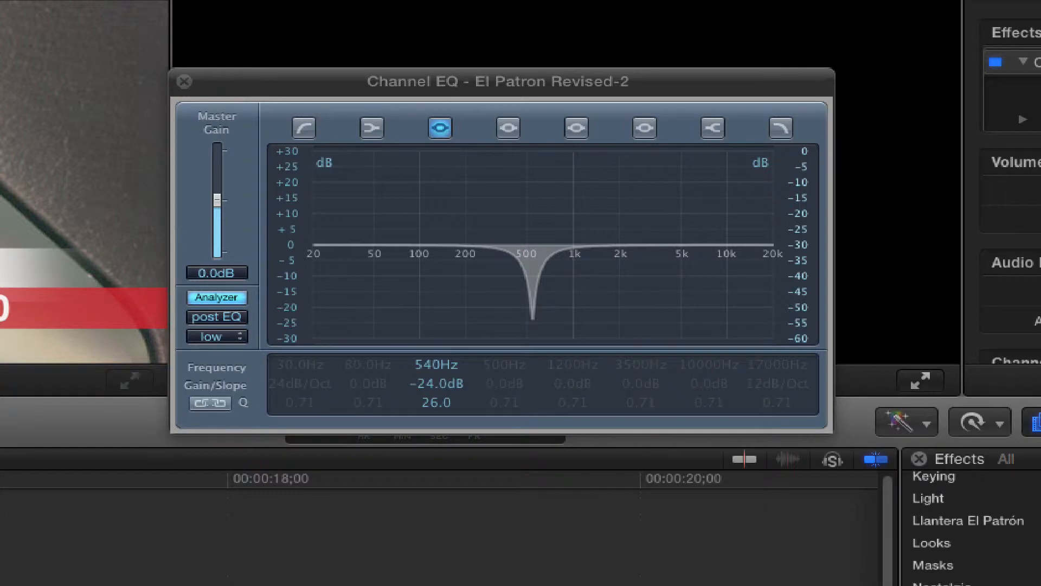
pyautogui.press('space')
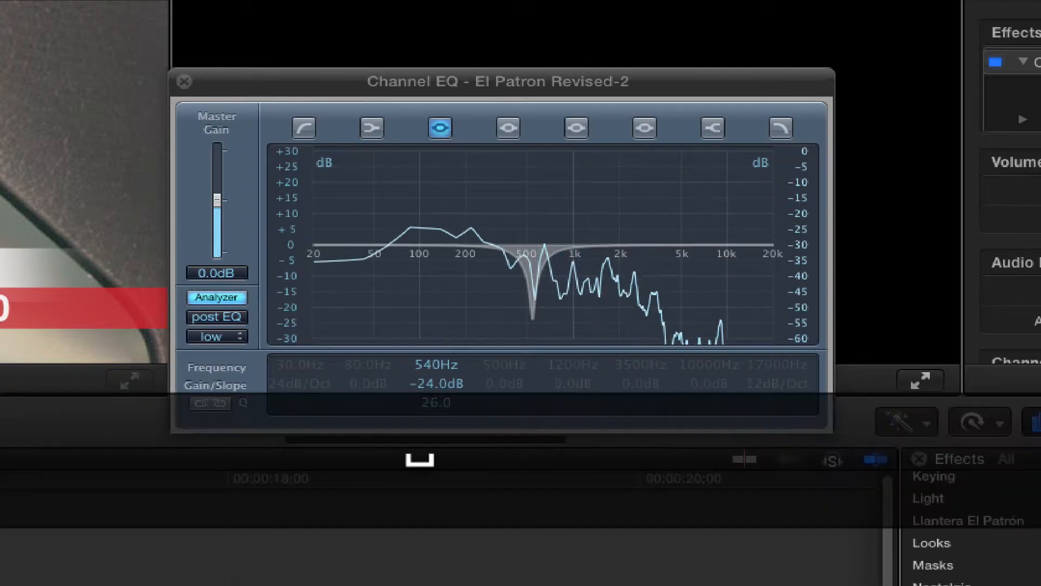
# Step: Cut the third segment on both sides of the quiet passage near 00:00:18;00 and select the isolated 28-frame clip
pyautogui.click(76, 476)
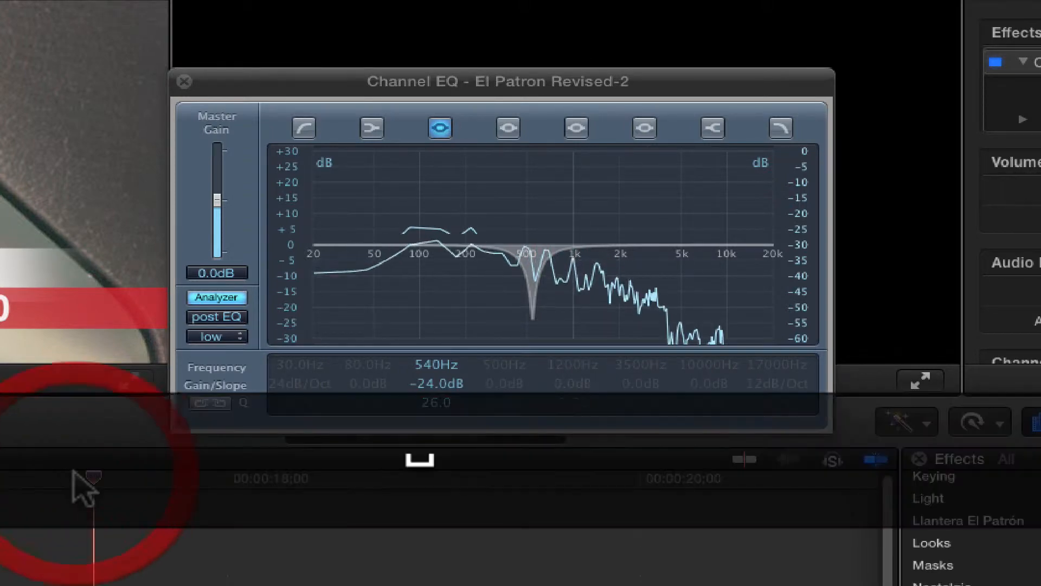
pyautogui.click(90, 486)
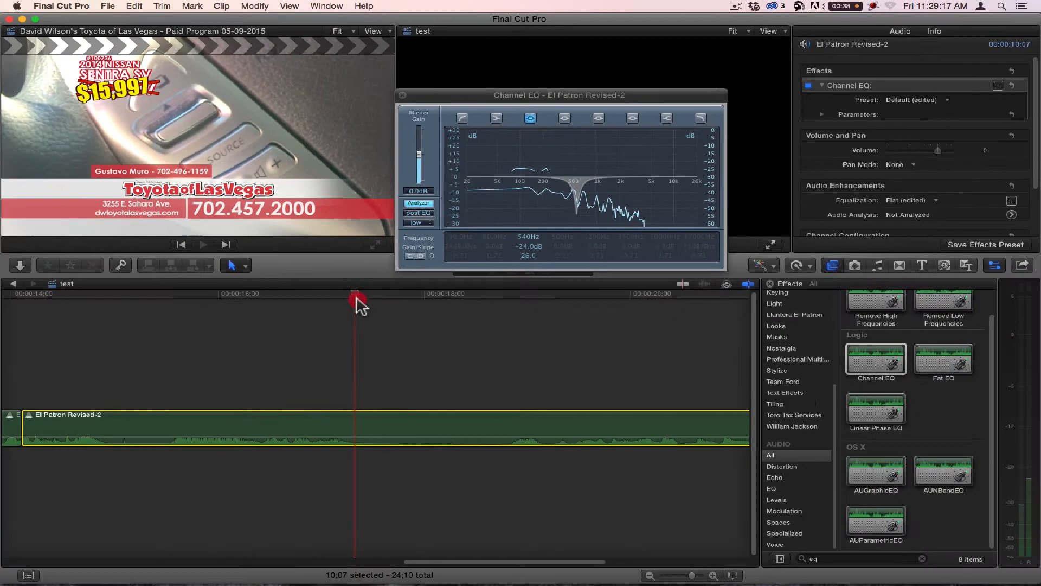
pyautogui.press('super')
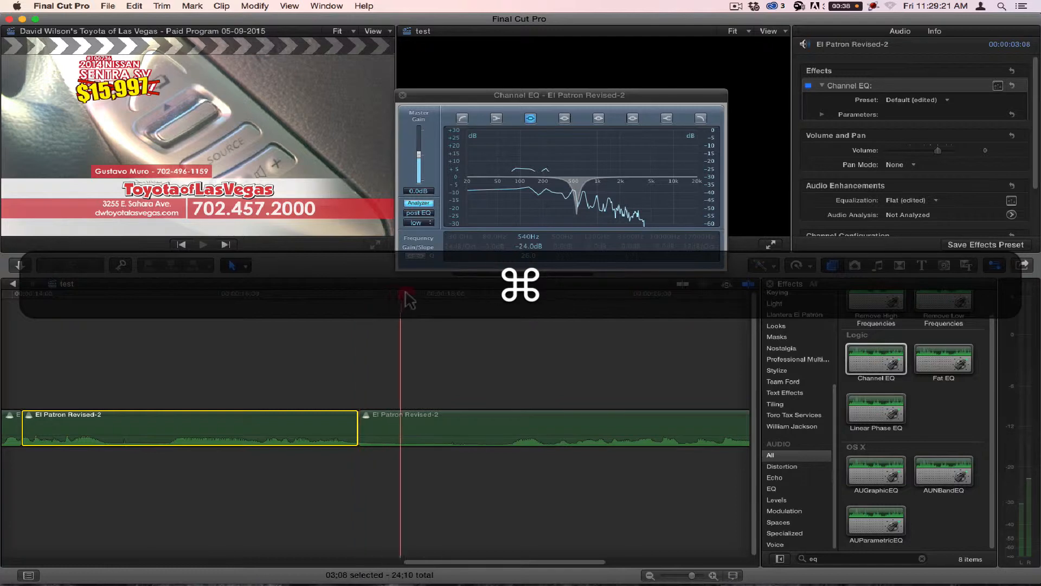
pyautogui.click(453, 296)
pyautogui.press('super+b')
pyautogui.click(427, 425)
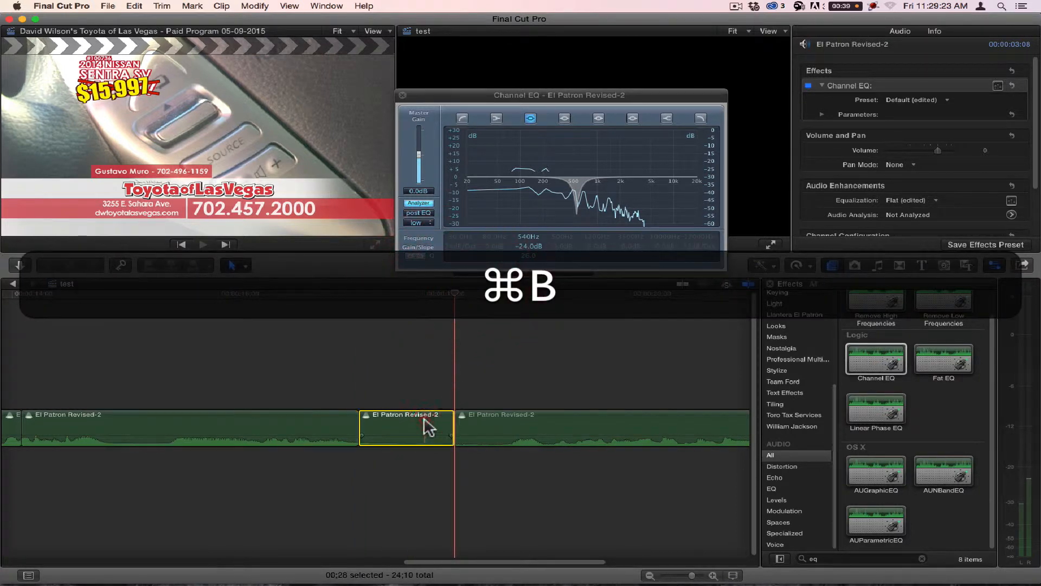
# Step: Copy the isolated clip and create a new project named Cheat
pyautogui.press('super+c')
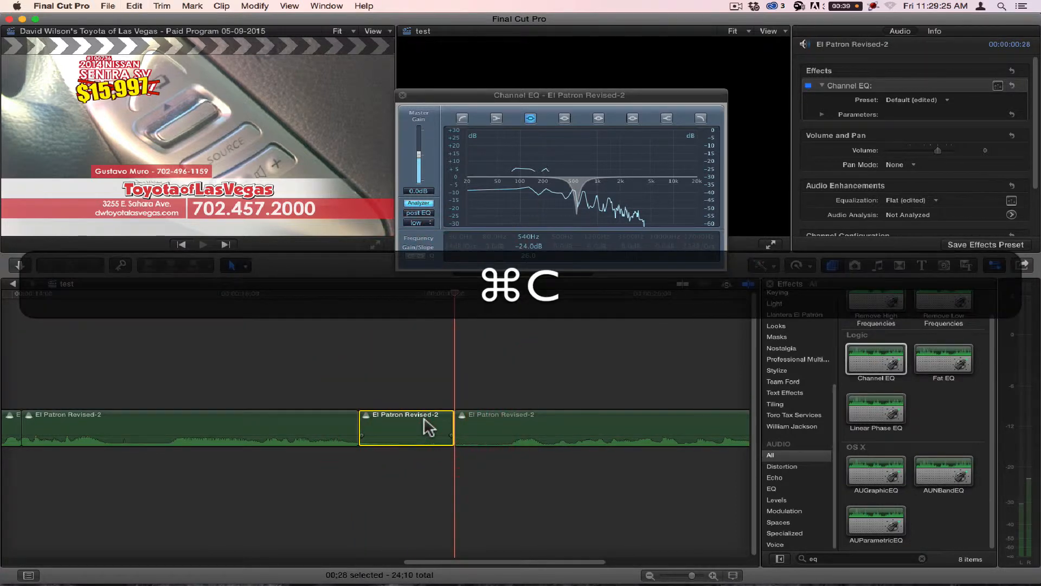
pyautogui.press('super+n')
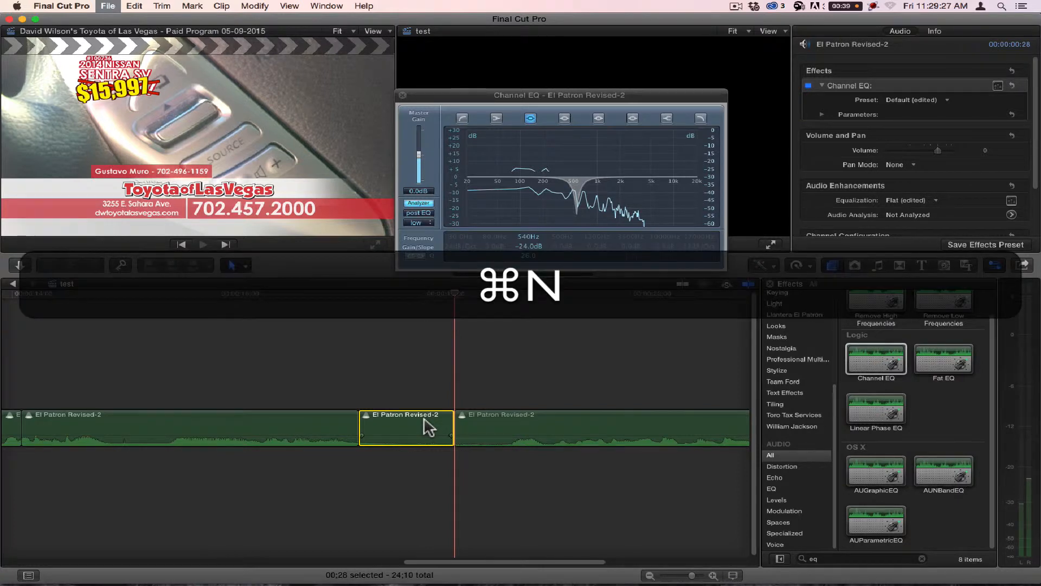
pyautogui.hotkey('shift', 'c')
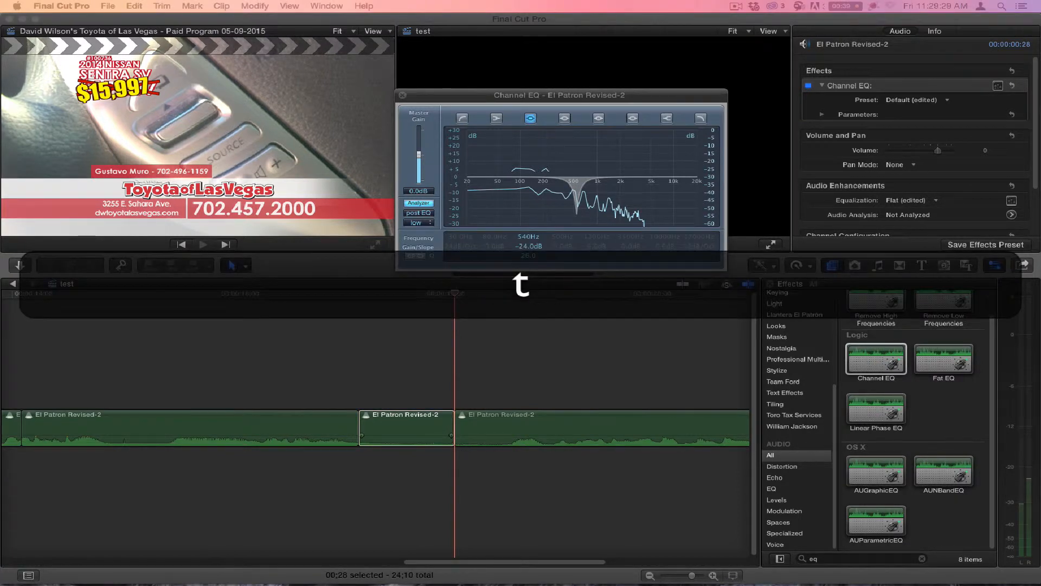
pyautogui.press('Return')
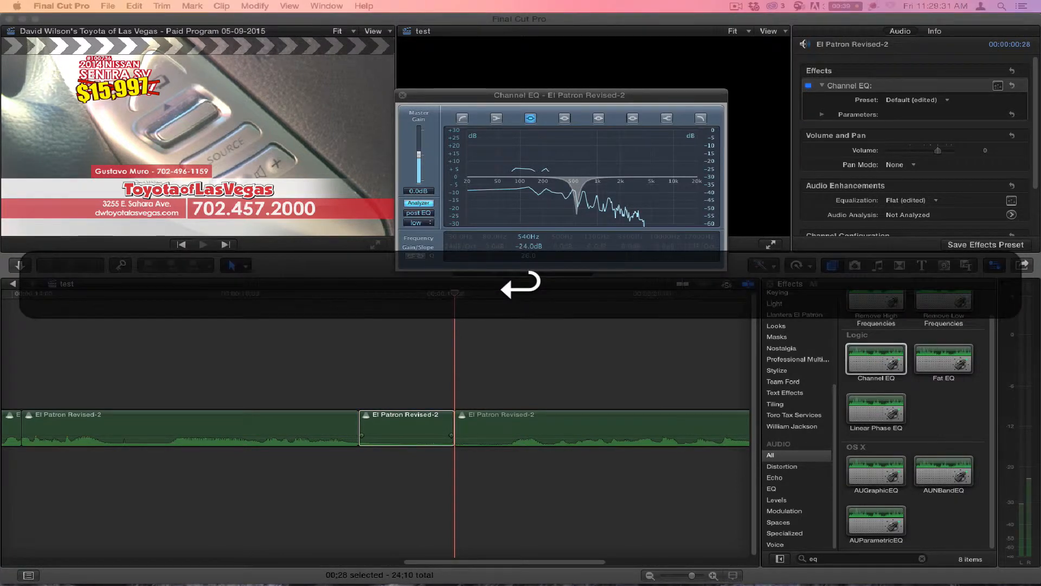
# Step: Paste the copied clip into the Cheat project and play it from the start
pyautogui.press('super+v')
pyautogui.click(135, 347)
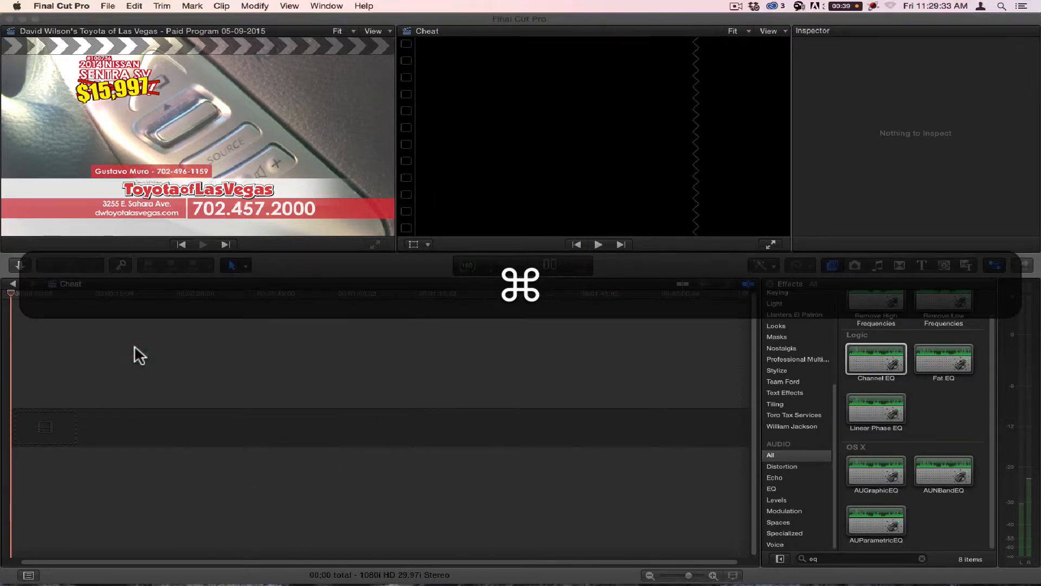
pyautogui.press('super+v')
pyautogui.press('Home')
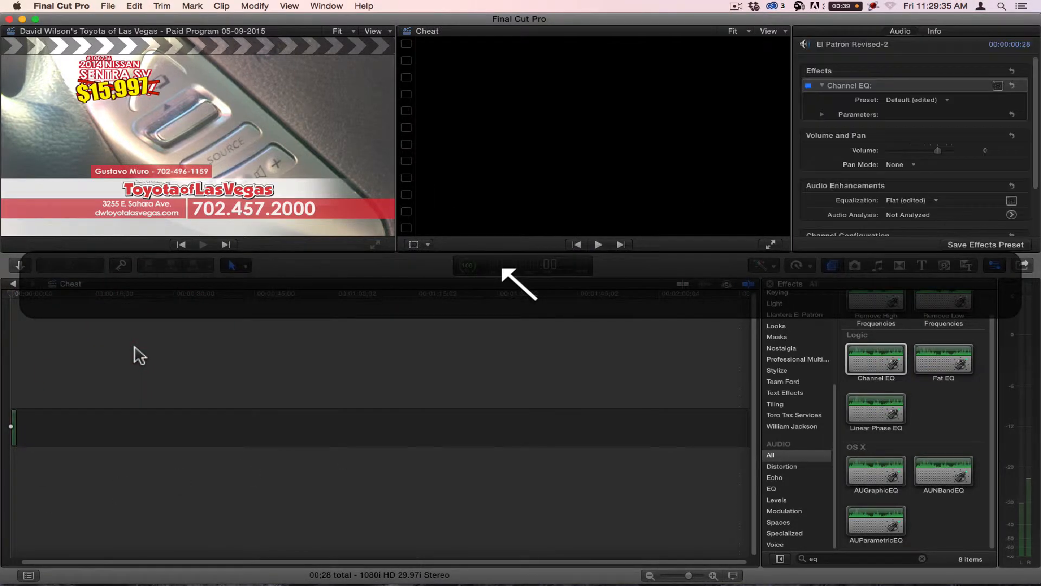
pyautogui.press('space')
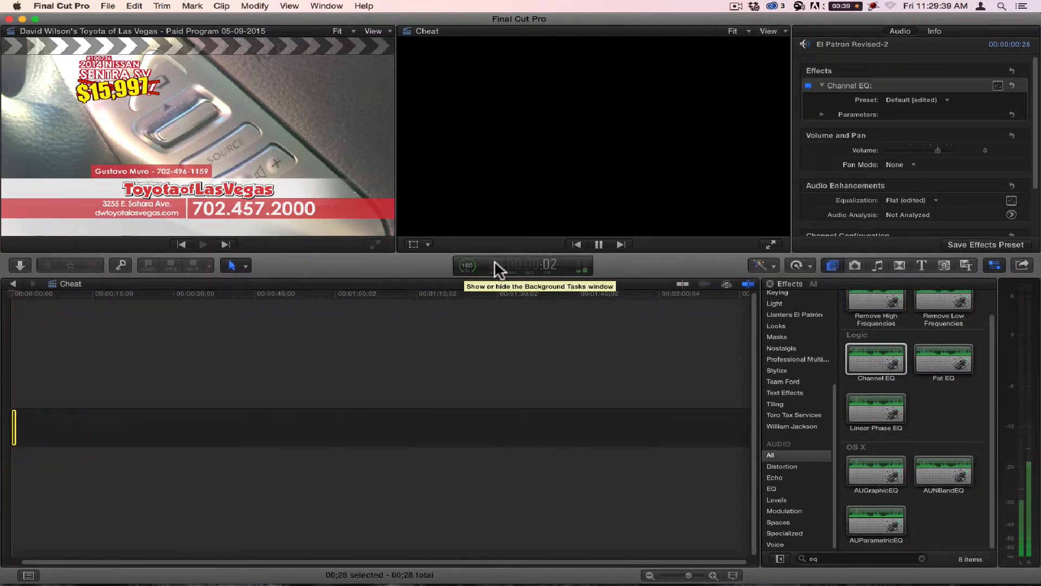
# Step: Open the clip's Channel EQ and set the existing -24 dB notch to 490 Hz with a Q of 18
pyautogui.click(998, 85)
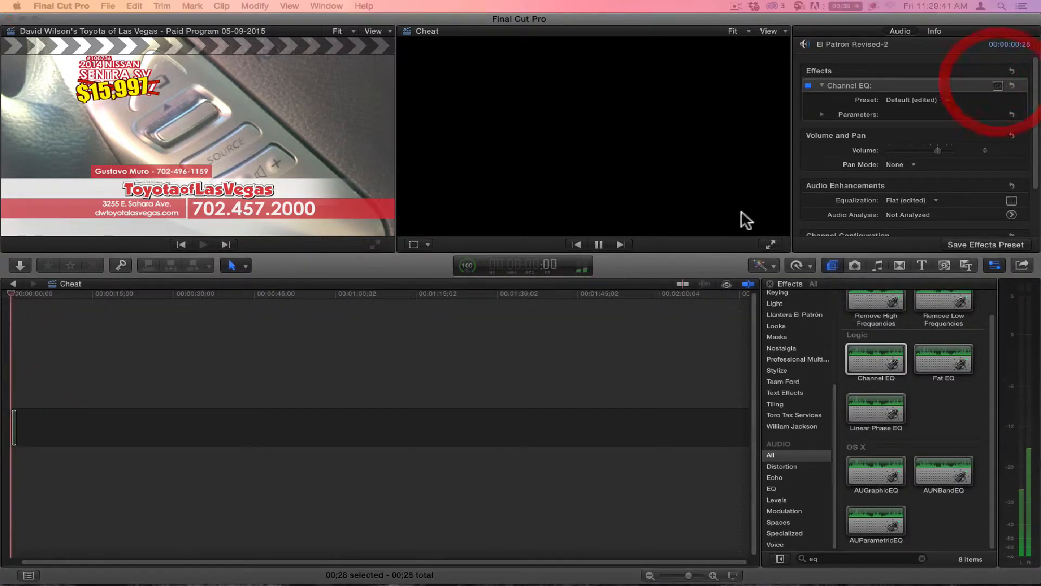
pyautogui.moveTo(567, 80); pyautogui.dragTo(444, 109)
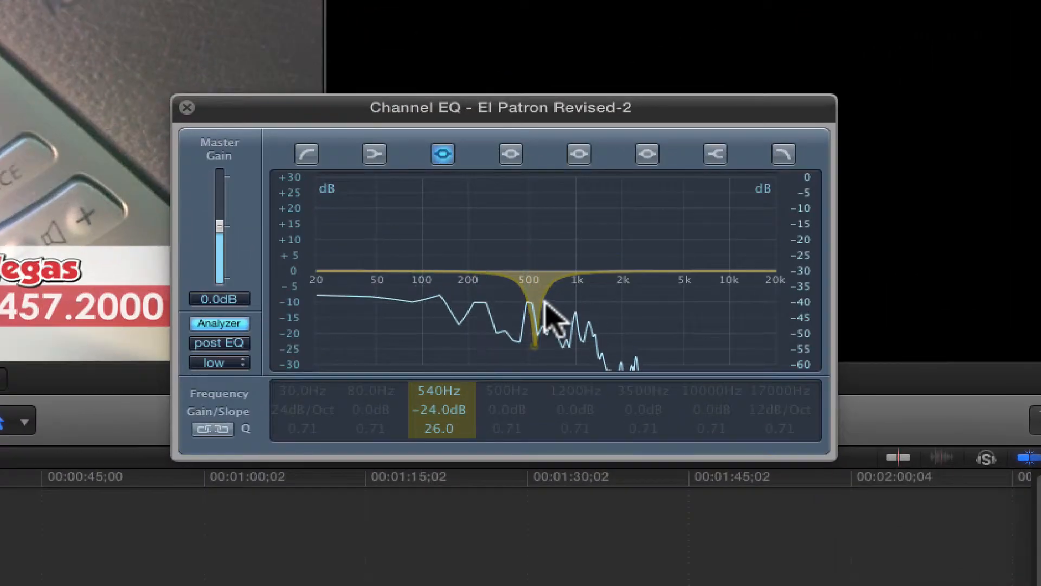
pyautogui.moveTo(435, 404); pyautogui.dragTo(406, 402)
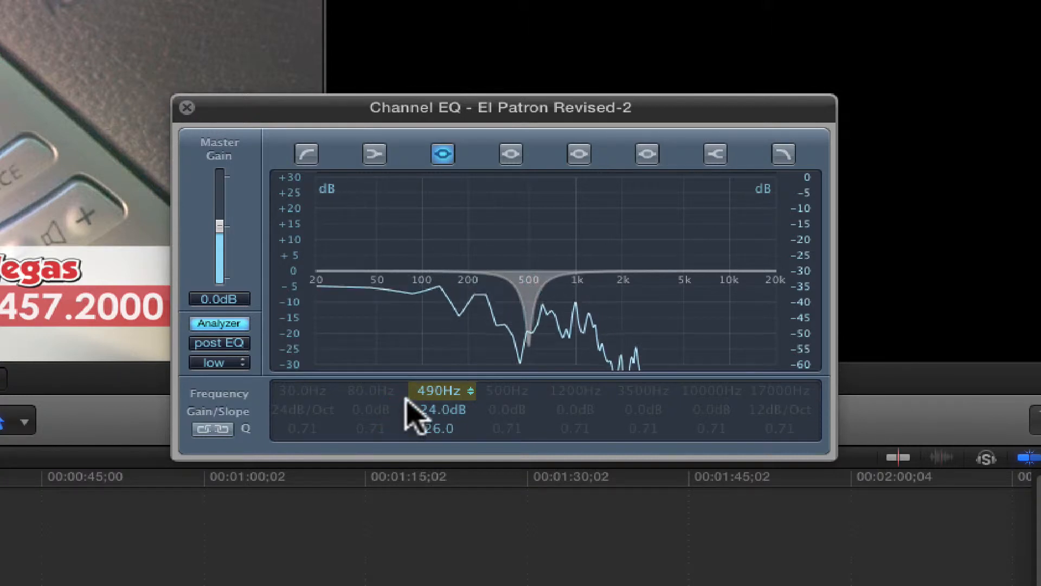
pyautogui.click(413, 404)
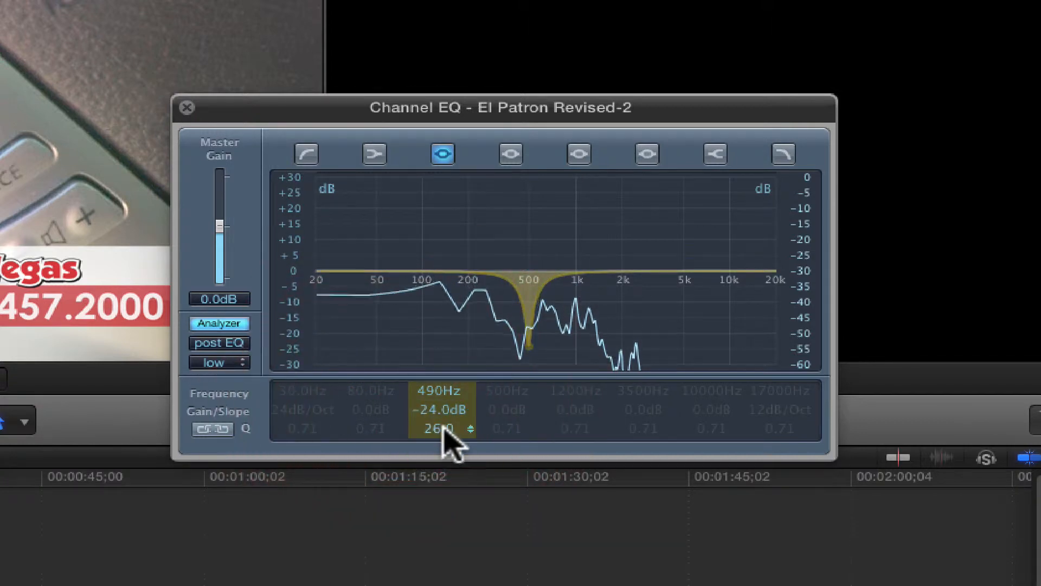
pyautogui.moveTo(442, 404)
pyautogui.mouseDown()
pyautogui.moveTo(442, 449)
pyautogui.moveTo(439, 424)
pyautogui.mouseUp()
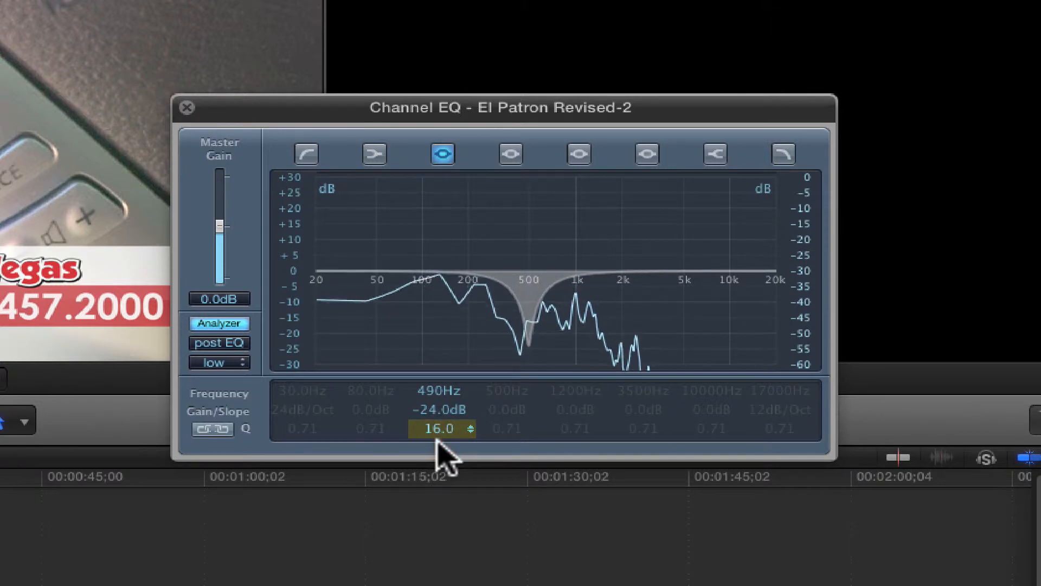
pyautogui.moveTo(443, 456); pyautogui.dragTo(442, 453)
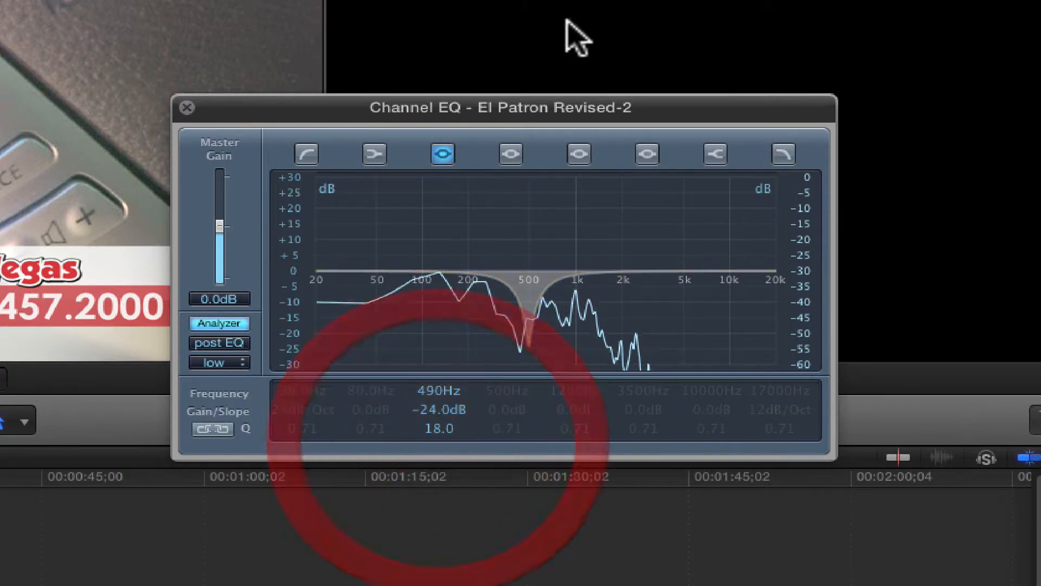
# Step: Enable the fourth EQ band and set it to 970 Hz, -24 dB gain and a Q of 100
pyautogui.click(511, 154)
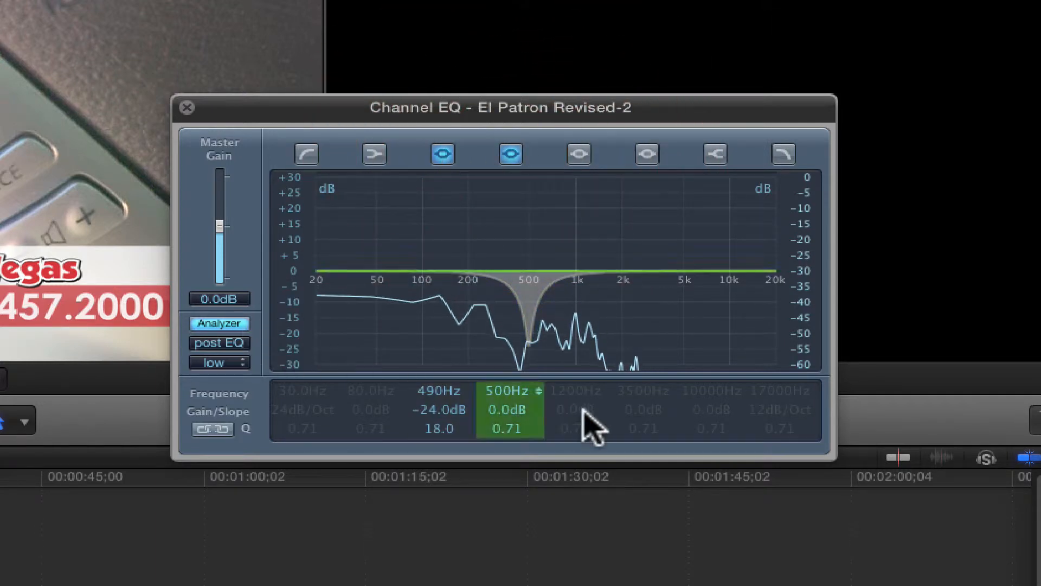
pyautogui.moveTo(504, 410); pyautogui.dragTo(499, 489)
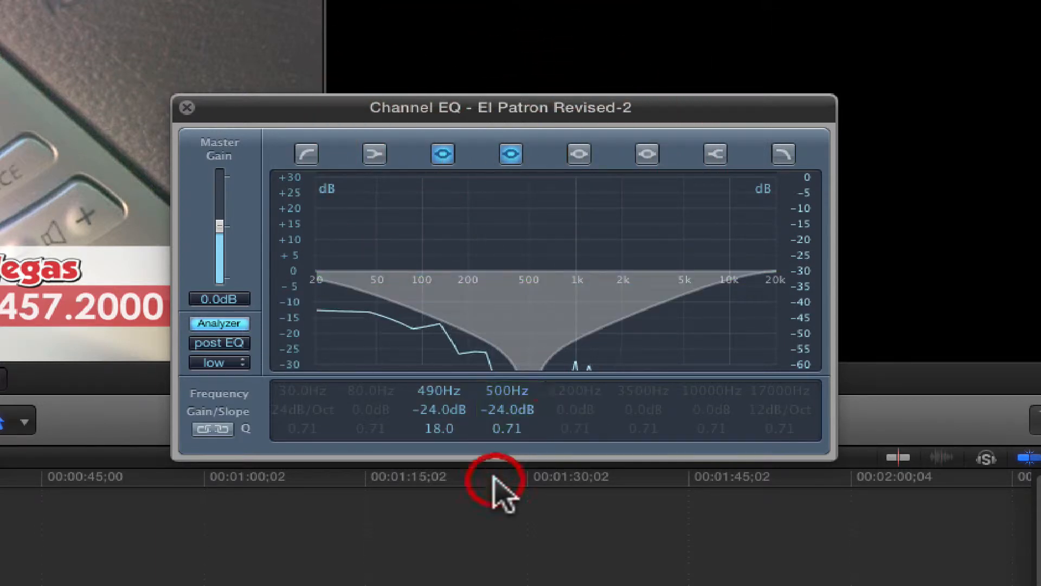
pyautogui.click(515, 425)
pyautogui.moveTo(516, 426); pyautogui.dragTo(512, 379)
pyautogui.moveTo(511, 295); pyautogui.dragTo(511, 293)
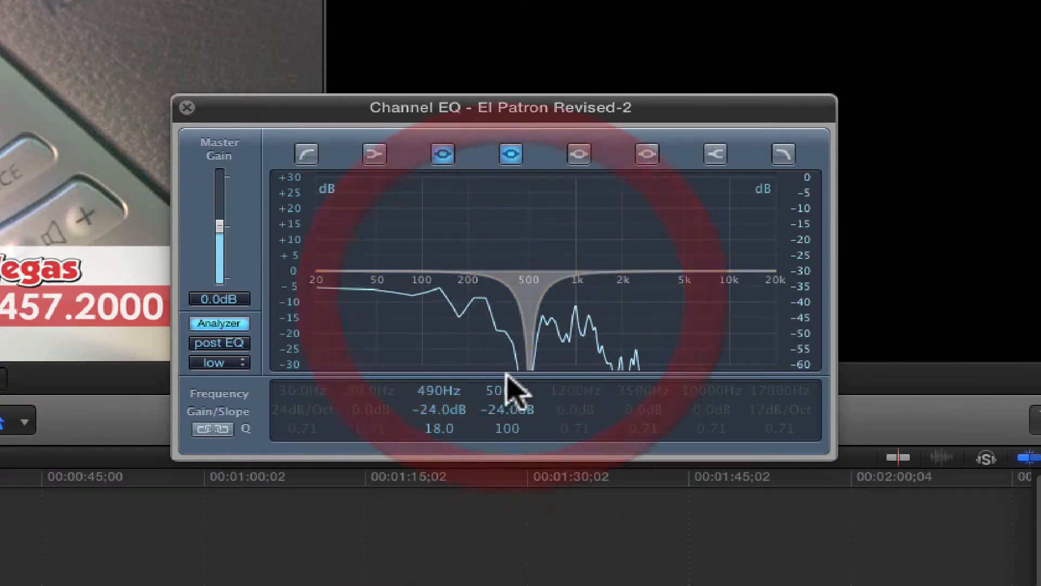
pyautogui.moveTo(503, 386); pyautogui.dragTo(501, 370)
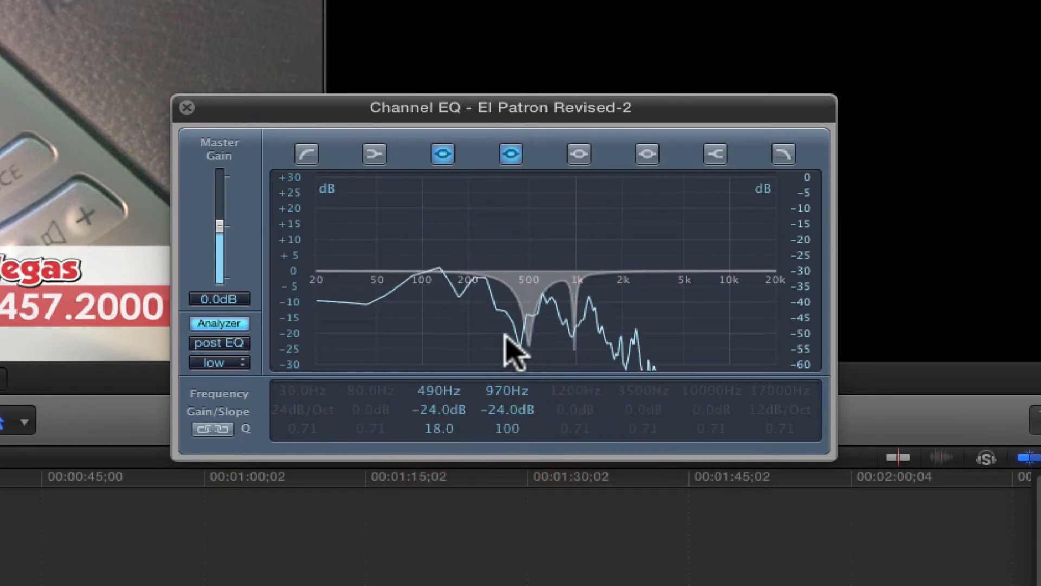
# Step: Enable the fifth EQ band and set it to 1320 Hz, -24 dB gain and a Q of 100
pyautogui.click(579, 154)
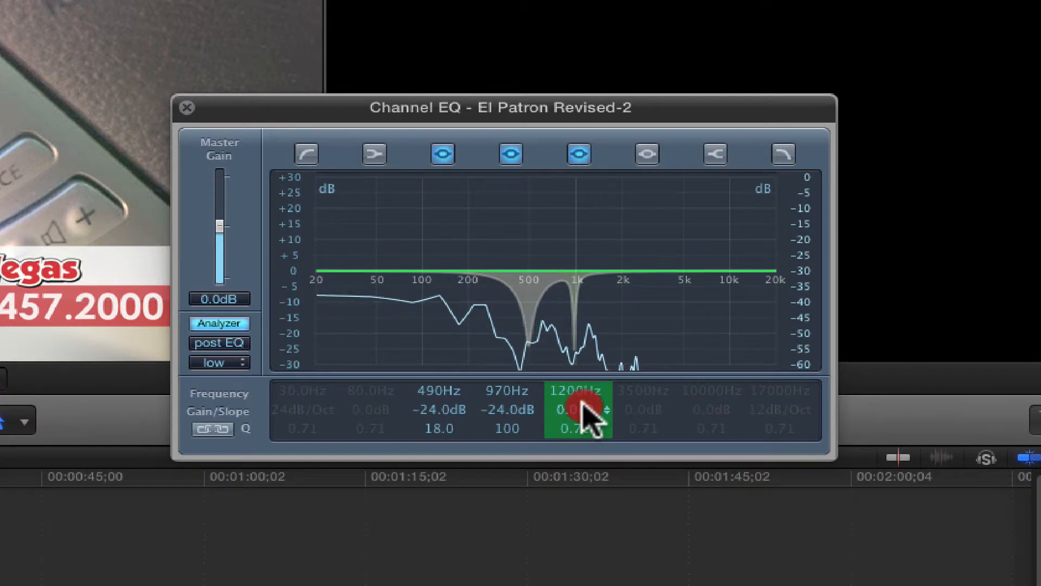
pyautogui.moveTo(583, 402); pyautogui.dragTo(579, 361)
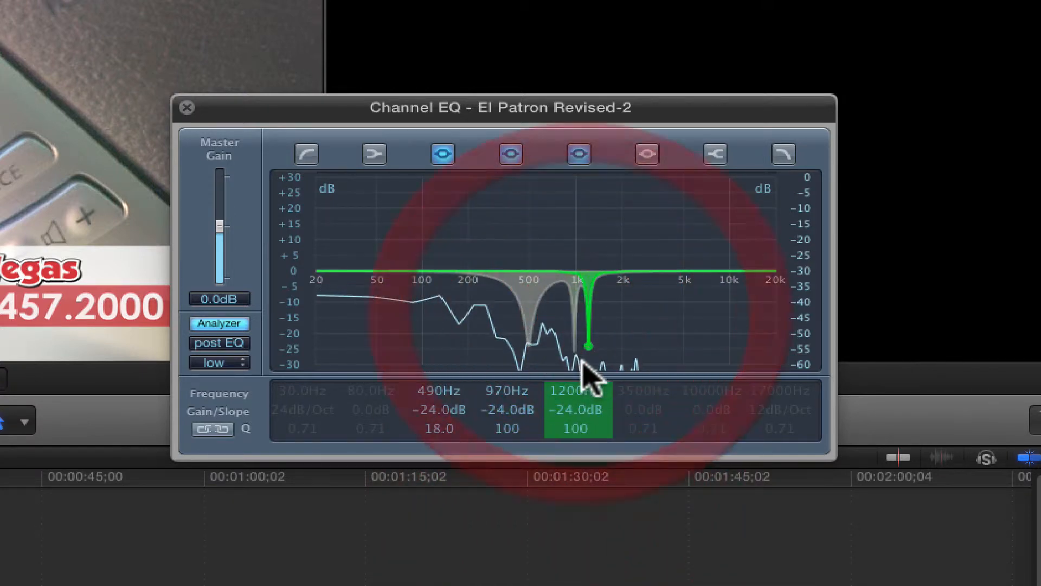
pyautogui.moveTo(569, 383); pyautogui.dragTo(569, 382)
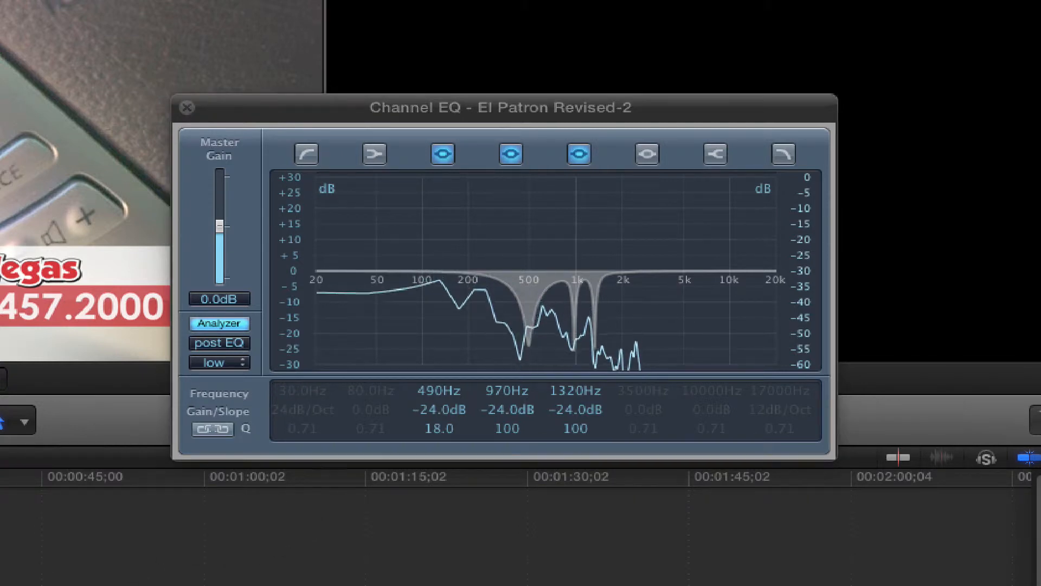
# Step: Play the short clip in the Cheat project to hear it with the three notches applied
pyautogui.press('z')
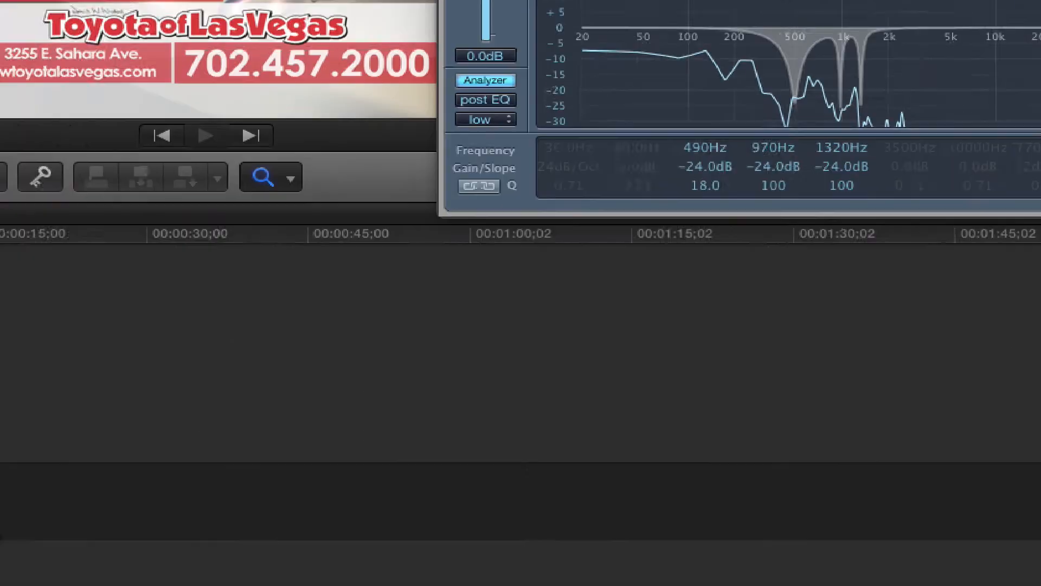
pyautogui.click(2, 366)
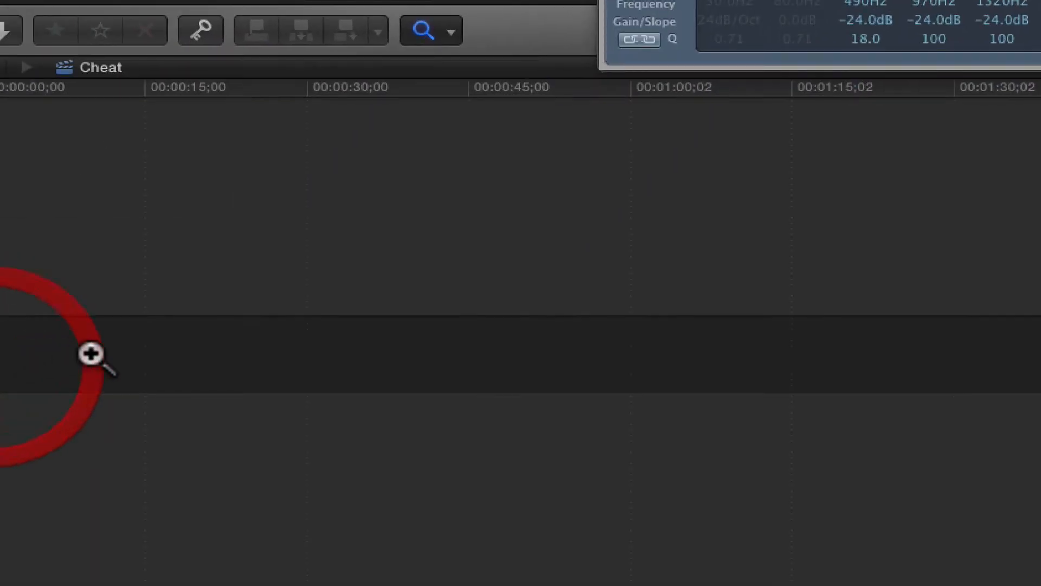
pyautogui.click(5, 347)
pyautogui.press('a')
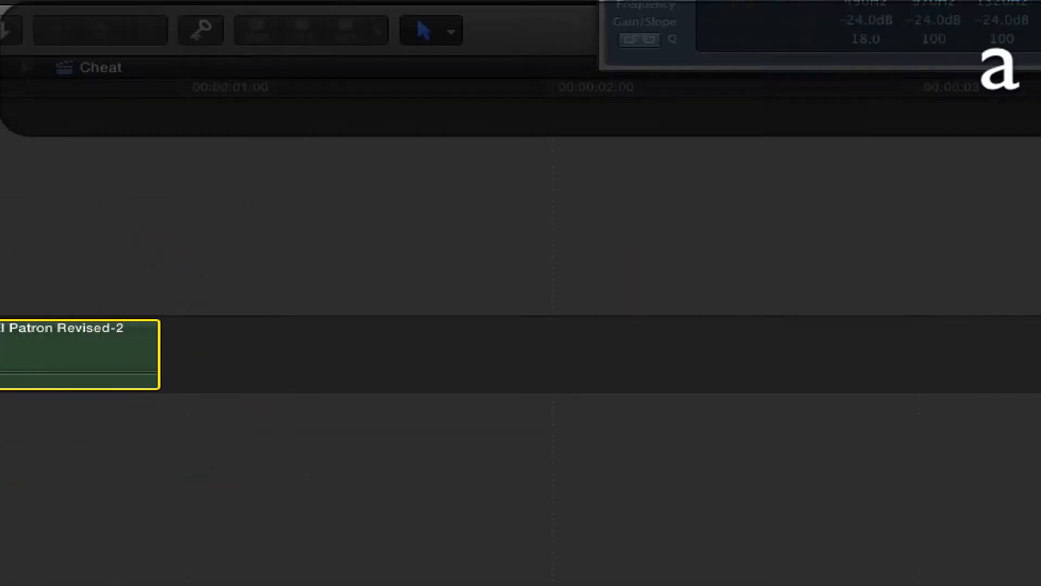
pyautogui.hscroll(-4, 520, 352)
pyautogui.press('space')
pyautogui.click(164, 343)
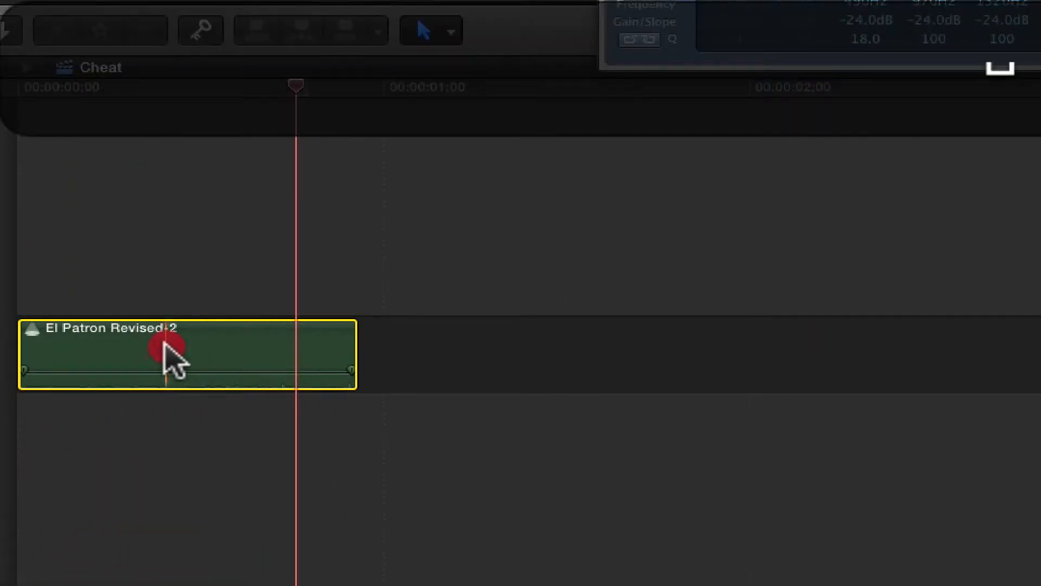
# Step: Extend the end of the clip past two seconds and slip its contents so a quiet passage falls at the start
pyautogui.press('t')
pyautogui.moveTo(116, 344); pyautogui.dragTo(562, 343)
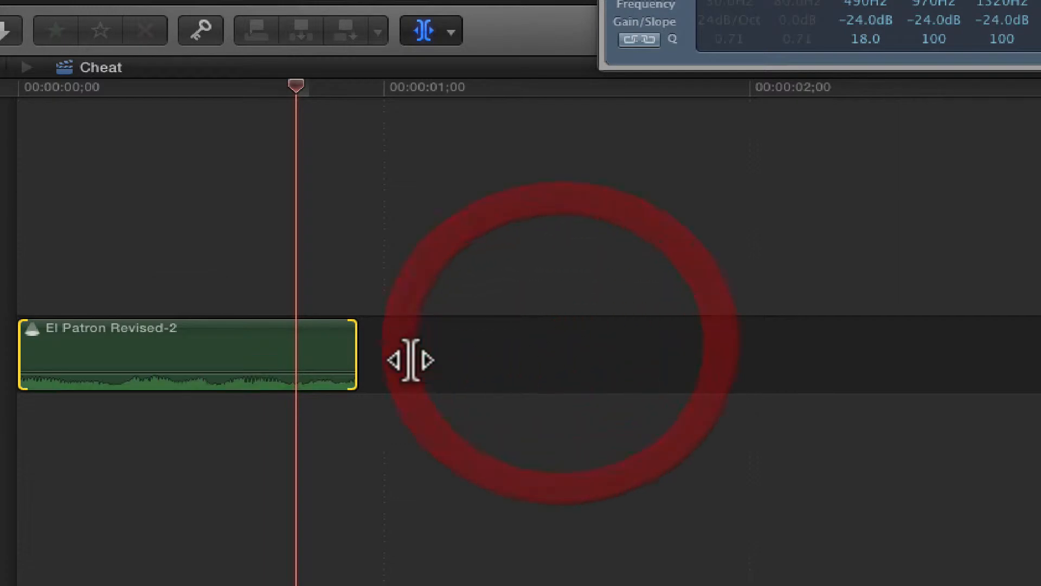
pyautogui.press('a')
pyautogui.moveTo(354, 353); pyautogui.dragTo(1038, 366)
pyautogui.press('t')
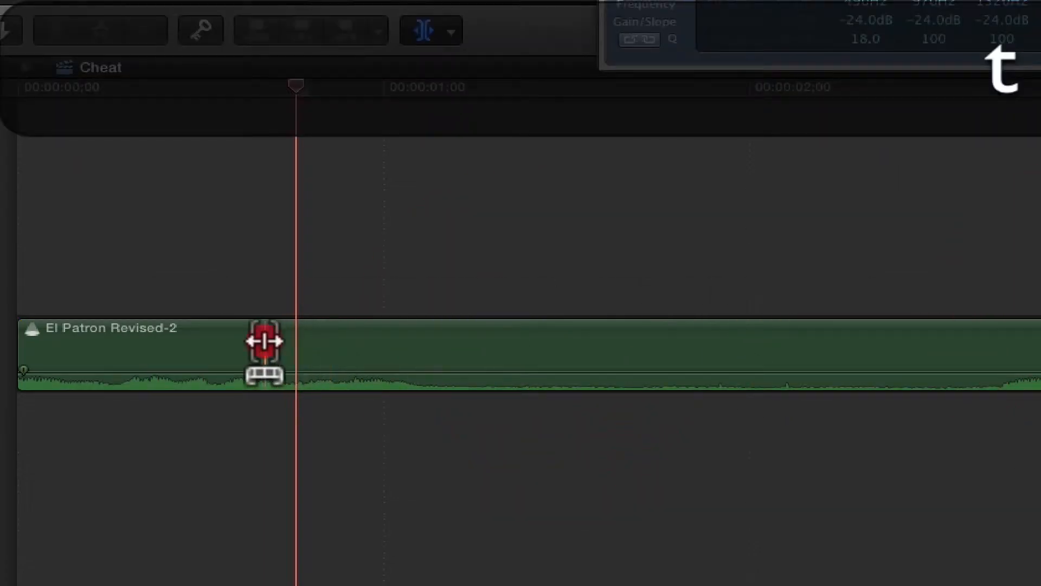
pyautogui.moveTo(265, 342); pyautogui.dragTo(886, 339)
pyautogui.moveTo(459, 347); pyautogui.dragTo(290, 349)
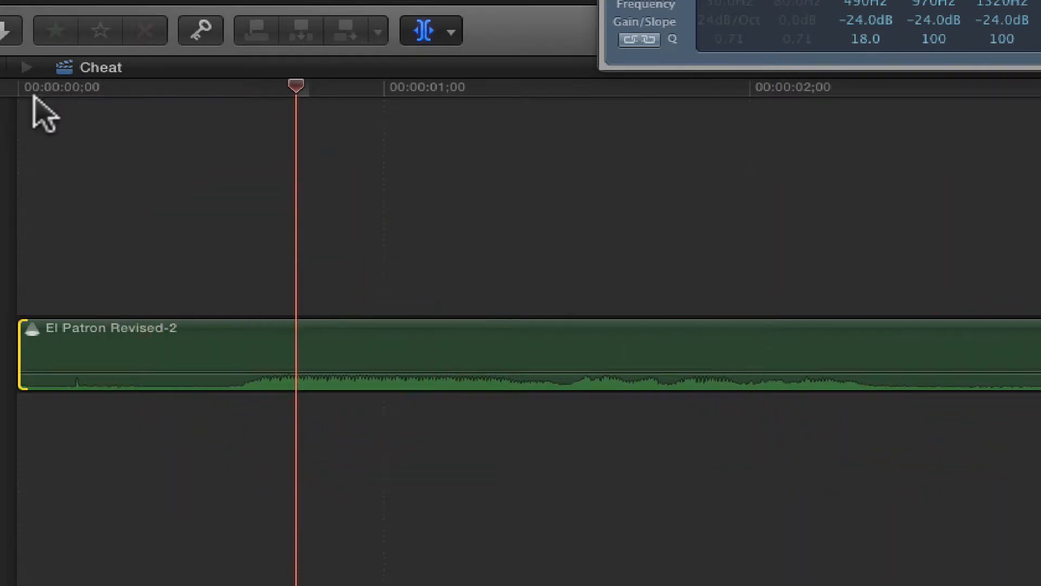
# Step: Play the clip from its start, then split it just after the small spike in the opening frames and delete that first piece
pyautogui.click(19, 87)
pyautogui.press('space')
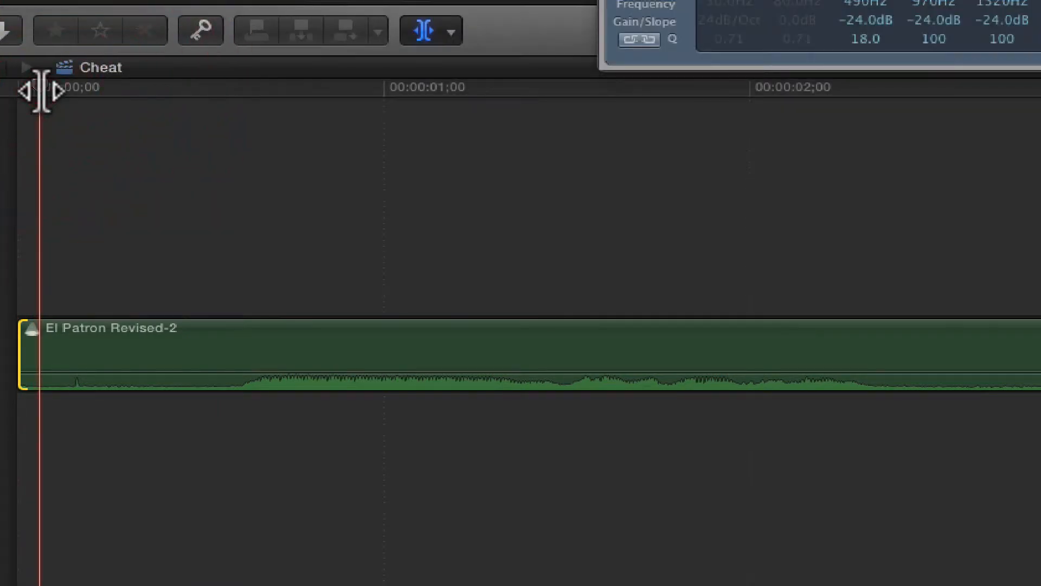
pyautogui.press('Right')
pyautogui.press('Right')
pyautogui.press('Right')
pyautogui.press('Right')
pyautogui.press('Right')
pyautogui.press('Right')
pyautogui.press('Right')
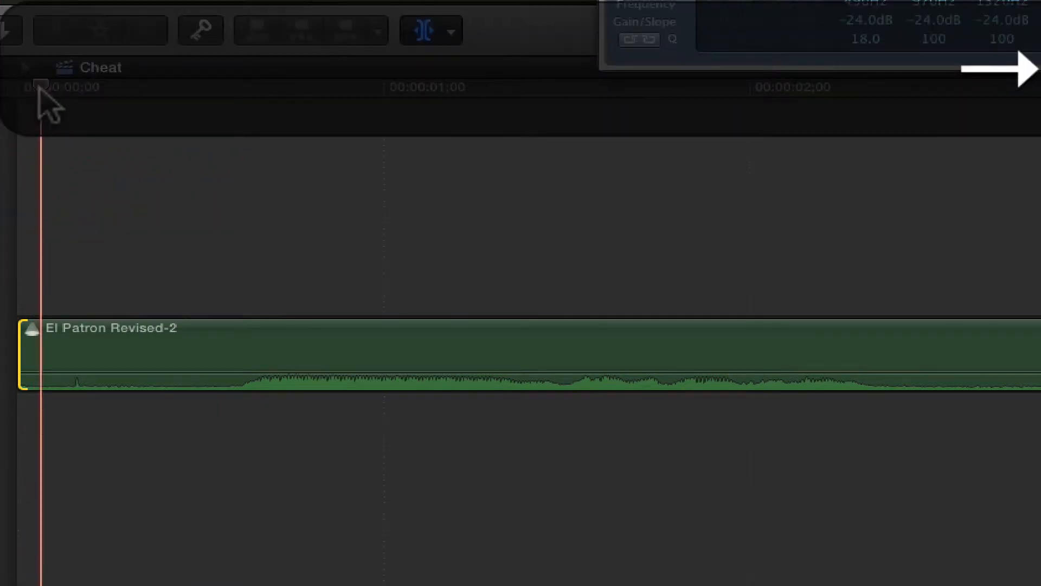
pyautogui.press('Left')
pyautogui.press('Left')
pyautogui.press('Left')
pyautogui.press('Left')
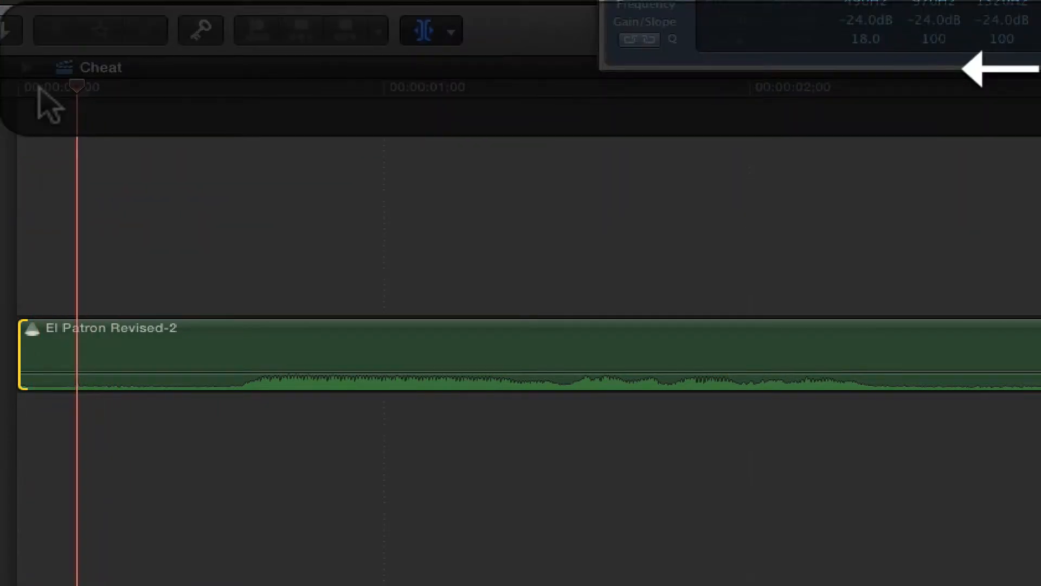
pyautogui.press('Right')
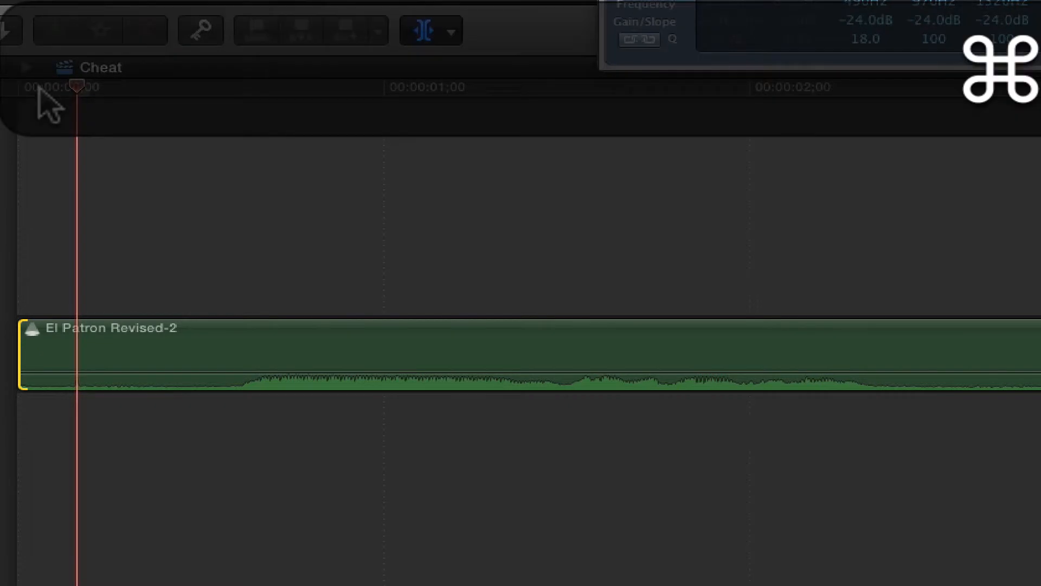
pyautogui.press('super+b')
pyautogui.press('BackSpace')
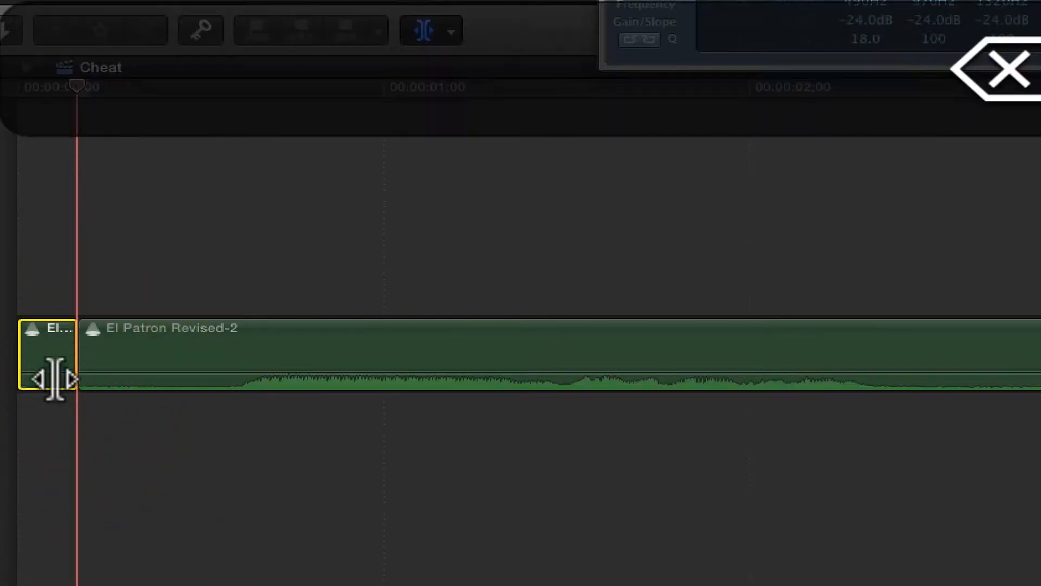
# Step: Split the clip at the end of the quiet passage and delete the remainder, keeping an 11-frame clip
pyautogui.click(159, 88)
pyautogui.press('super+b')
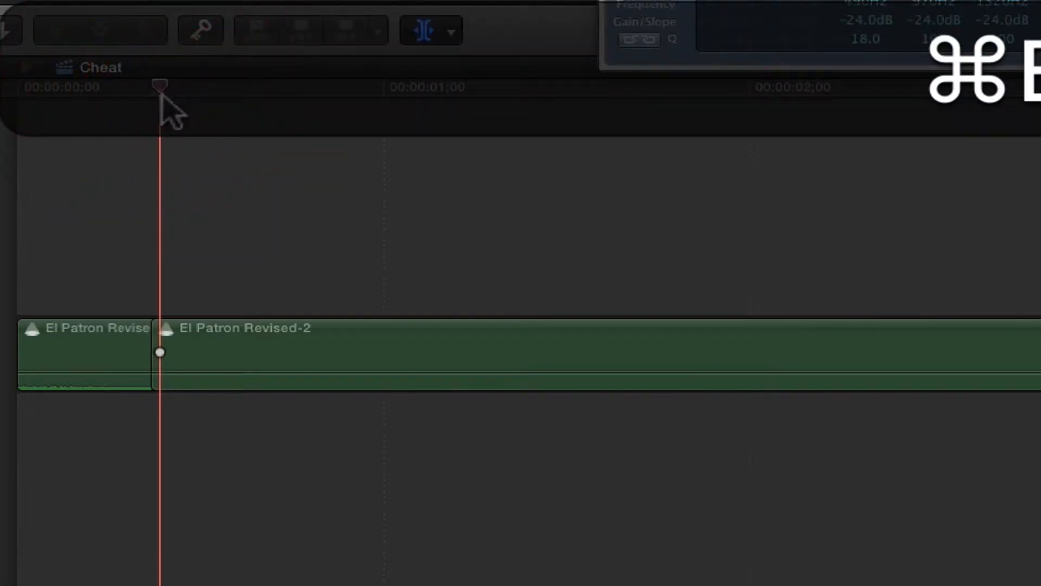
pyautogui.moveTo(228, 184); pyautogui.dragTo(448, 489)
pyautogui.press('BackSpace')
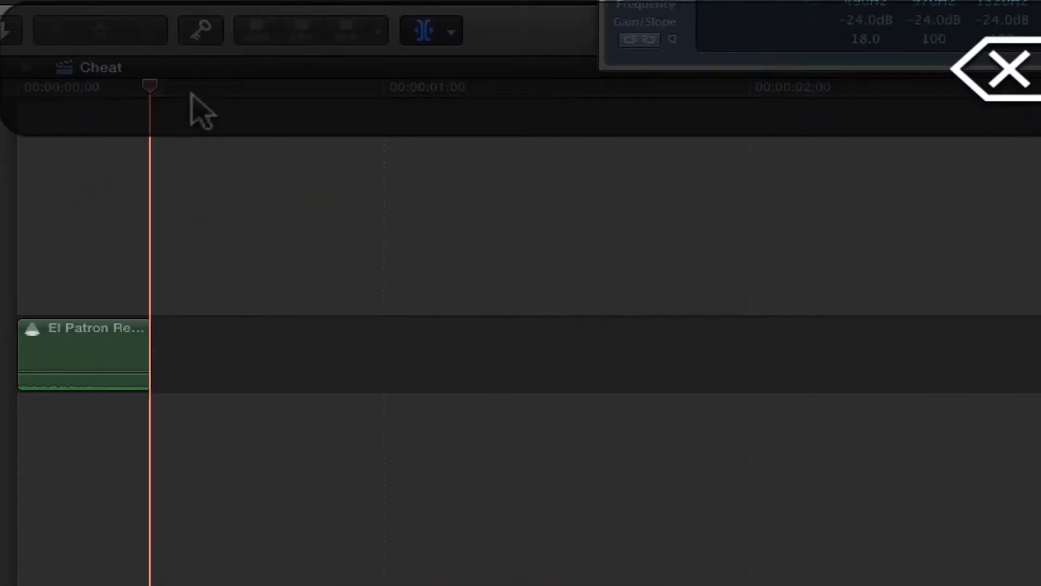
# Step: Play the trimmed clip from the start of the timeline to listen to the isolated noise
pyautogui.moveTo(82, 88); pyautogui.dragTo(24, 90)
pyautogui.press('space')
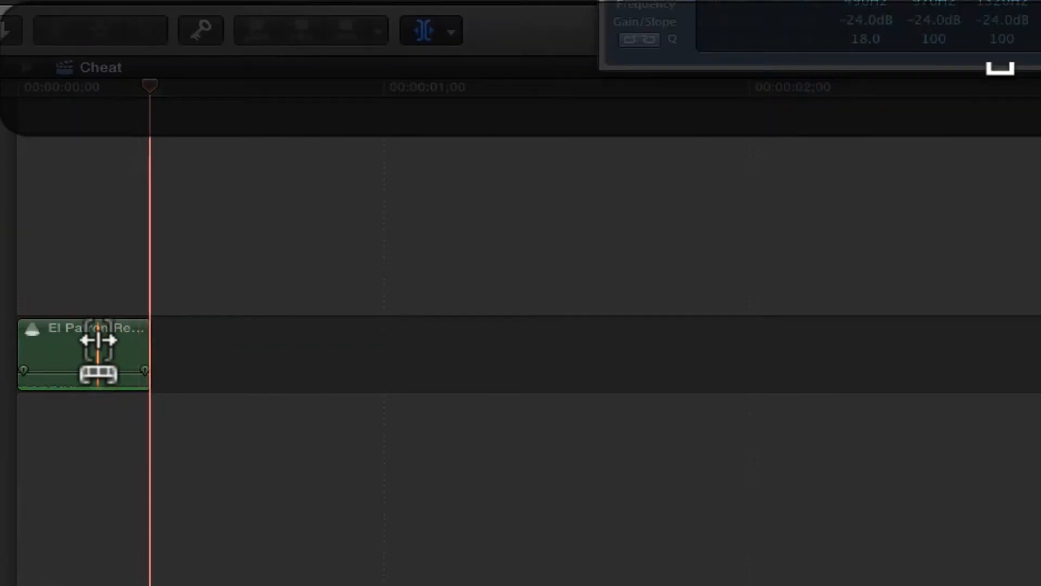
pyautogui.moveTo(98, 340); pyautogui.dragTo(74, 342)
pyautogui.click(16, 90)
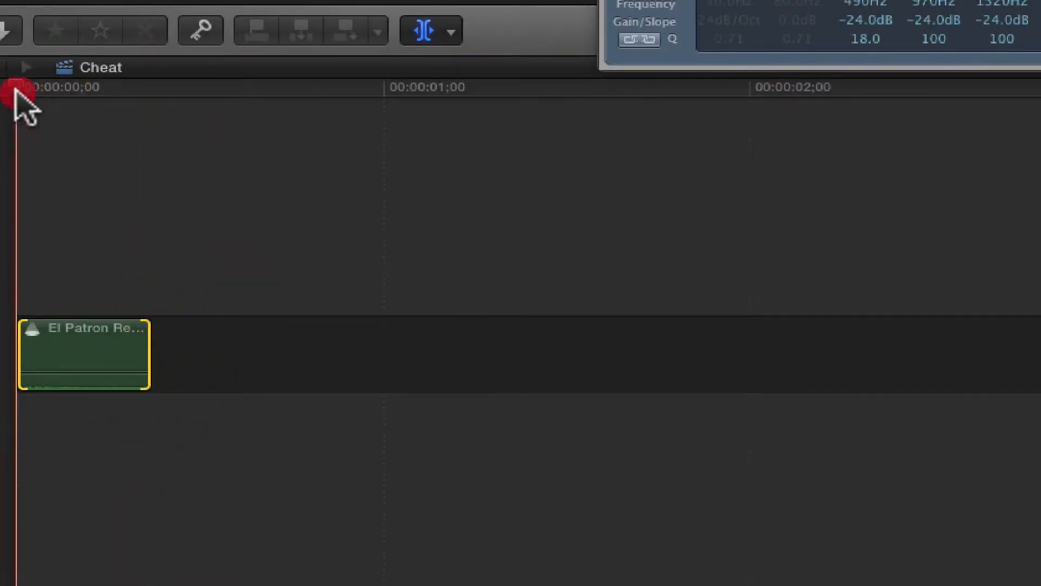
pyautogui.press('space')
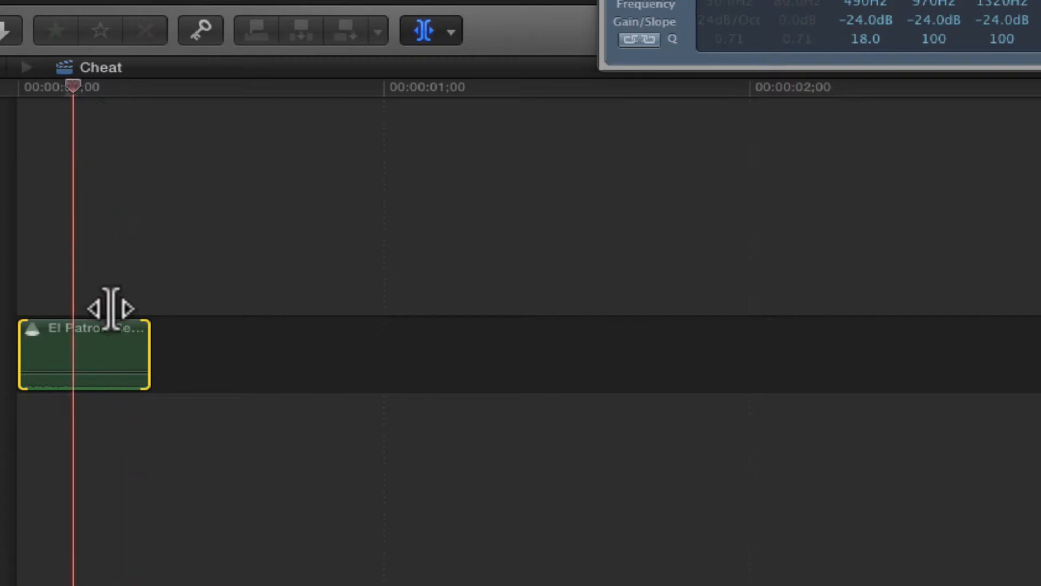
pyautogui.press('a')
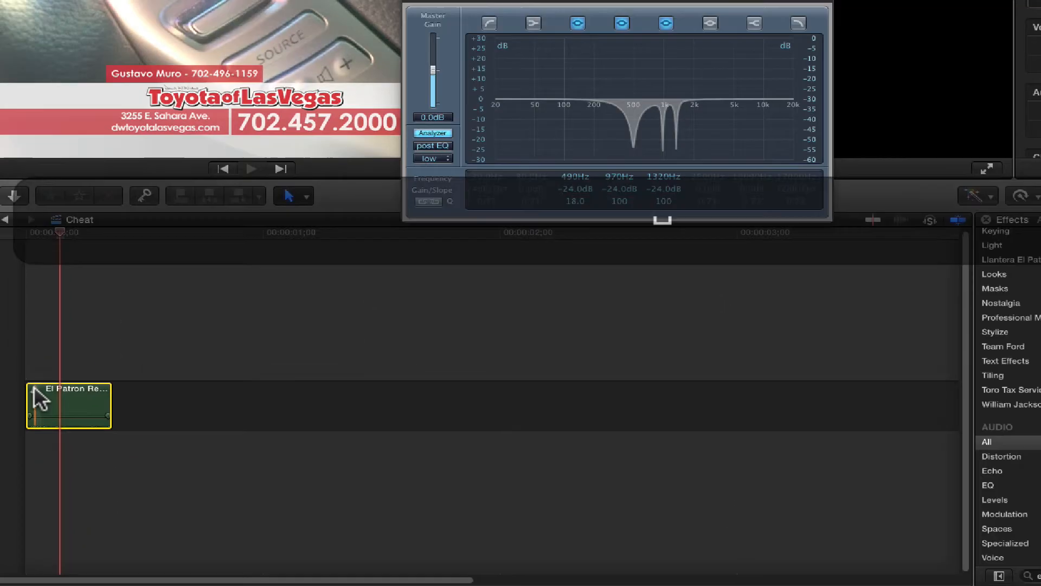
# Step: Open the clip's audition and make El Patron Revised-3 the active pick
pyautogui.click(33, 328)
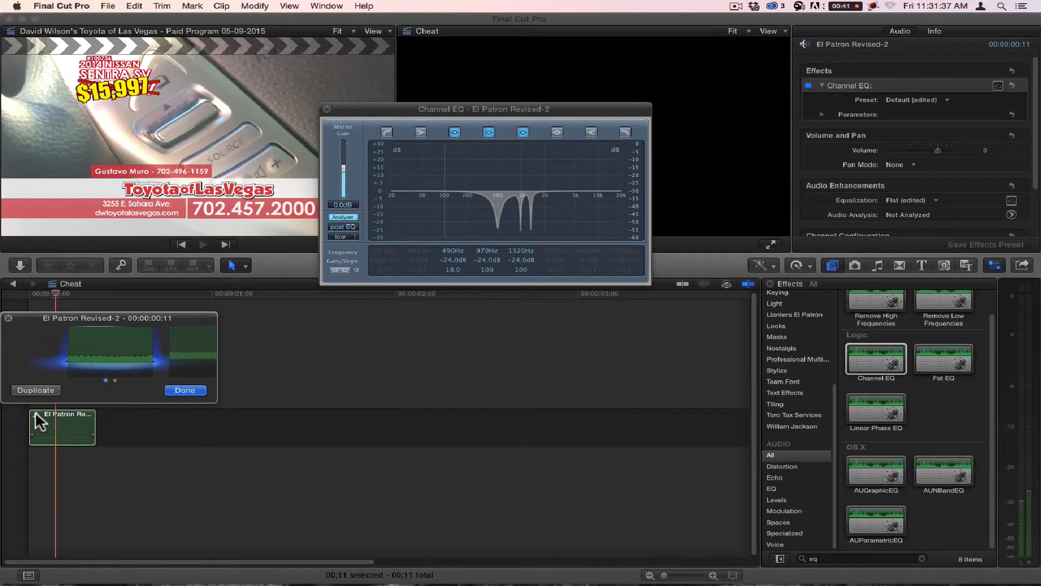
pyautogui.click(209, 344)
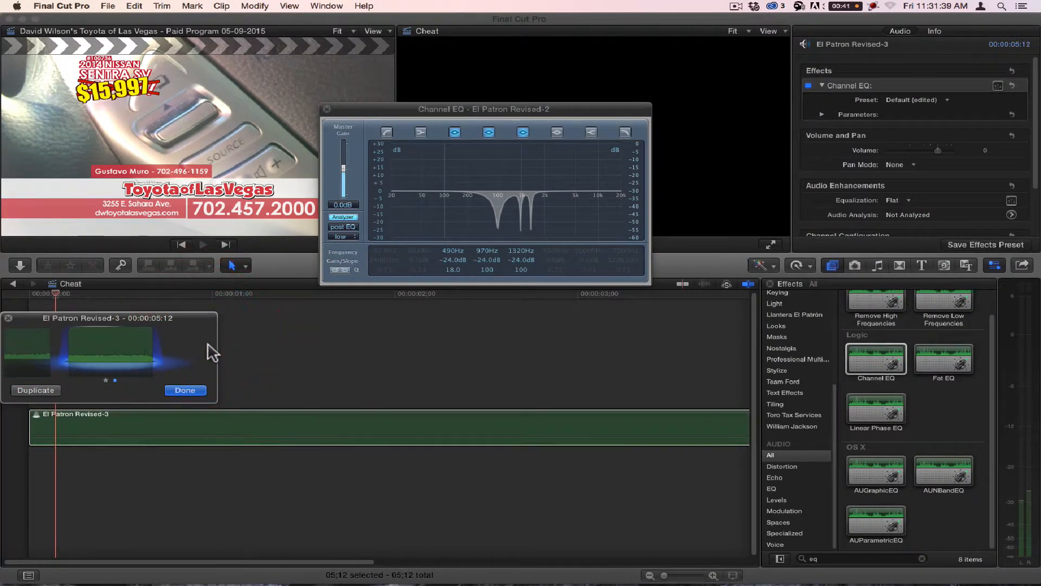
pyautogui.click(185, 391)
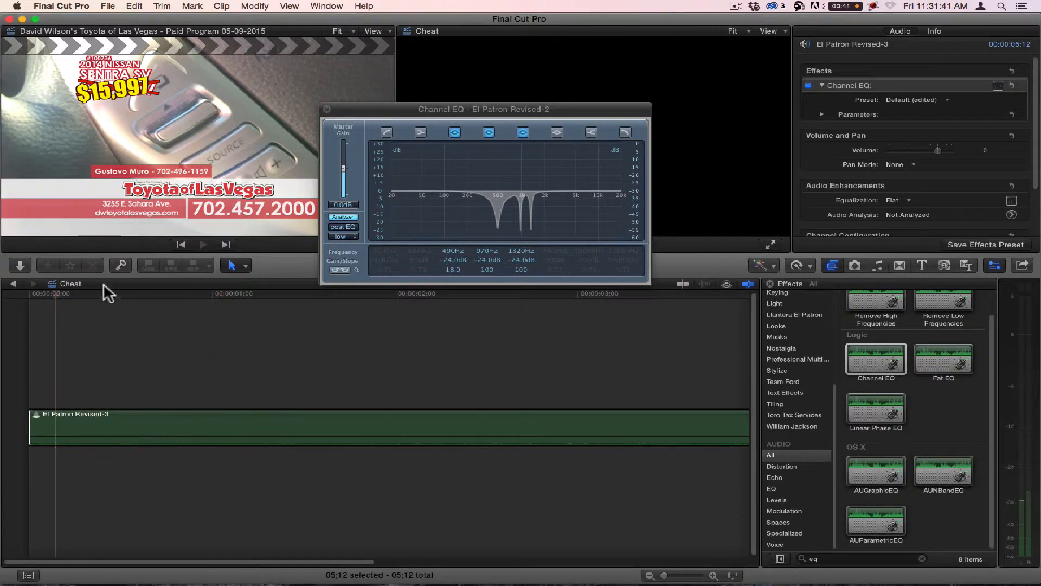
# Step: Remove the edited Channel EQ from El Patron Revised-3 and apply a fresh Channel EQ with the Default preset
pyautogui.hotkey('alt', 'z')
pyautogui.keyDown('alt'); pyautogui.click(173, 381); pyautogui.keyUp('alt')
pyautogui.keyDown('alt'); pyautogui.click(187, 381); pyautogui.keyUp('alt')
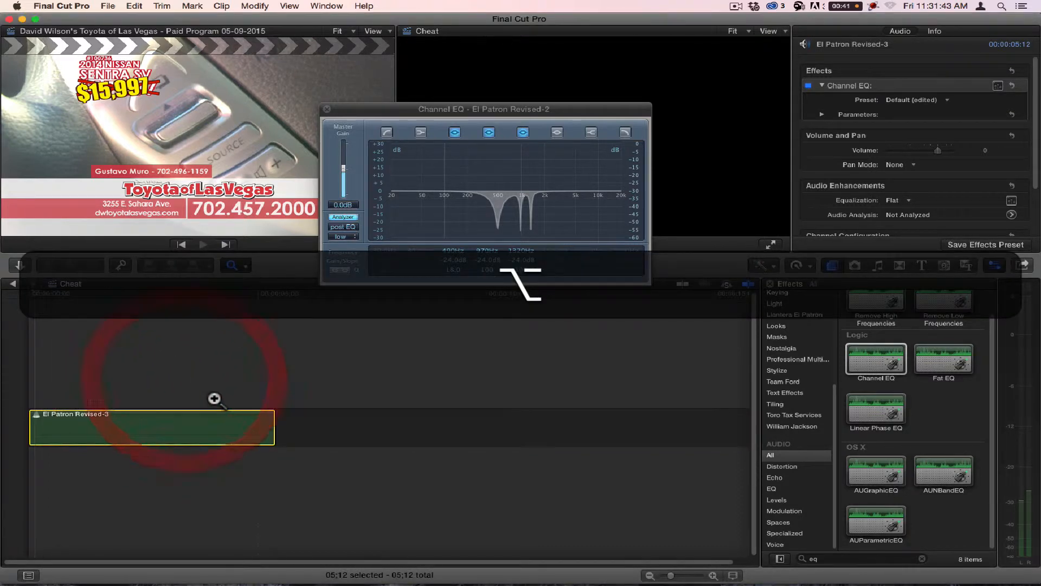
pyautogui.hotkey('alt', 'a')
pyautogui.click(848, 86)
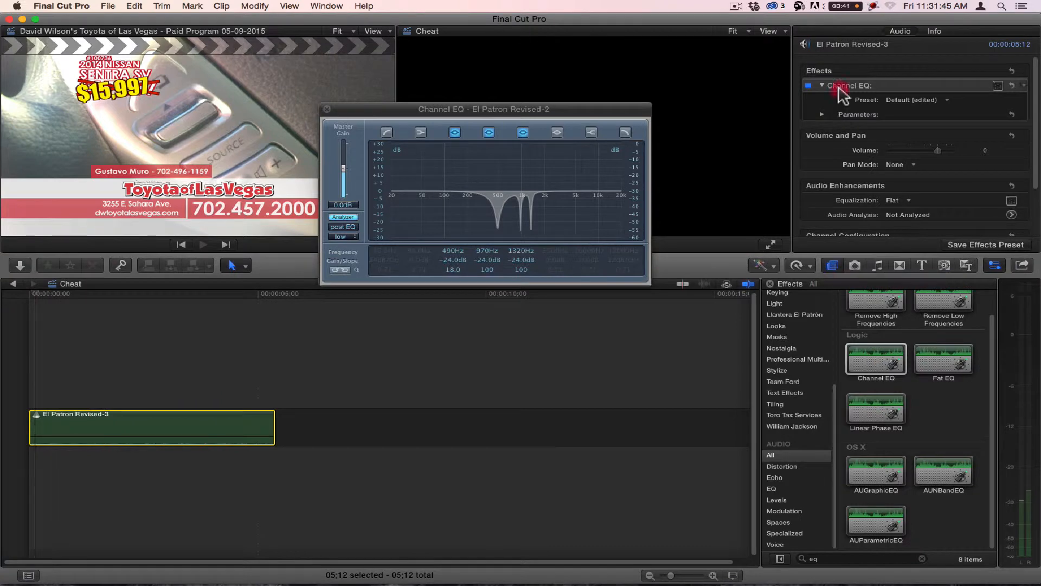
pyautogui.press('BackSpace')
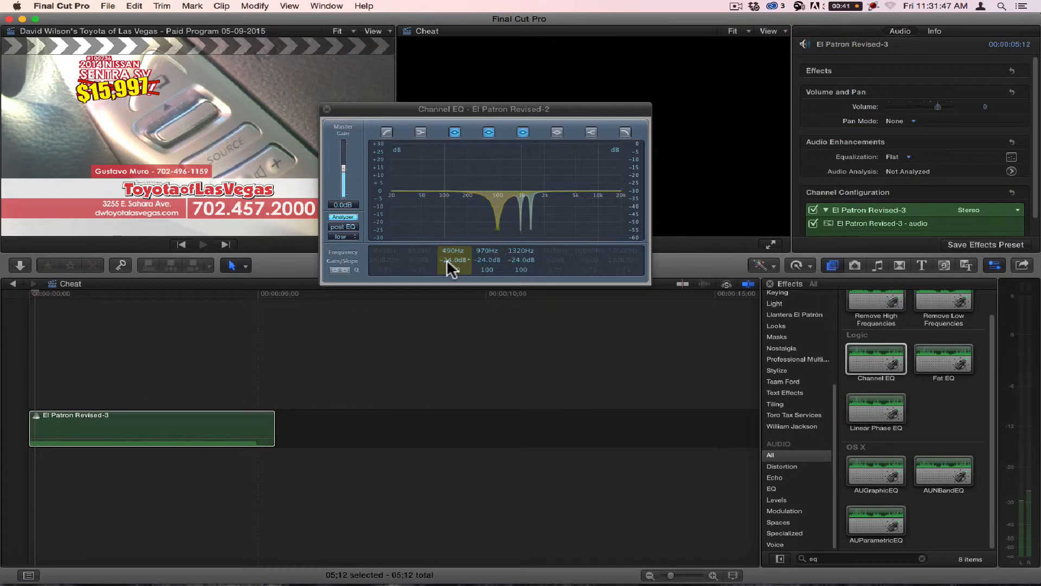
pyautogui.moveTo(877, 366); pyautogui.dragTo(130, 428)
# Step: Slip the clip's content to a later portion of the source recording and play it from the start
pyautogui.press('t')
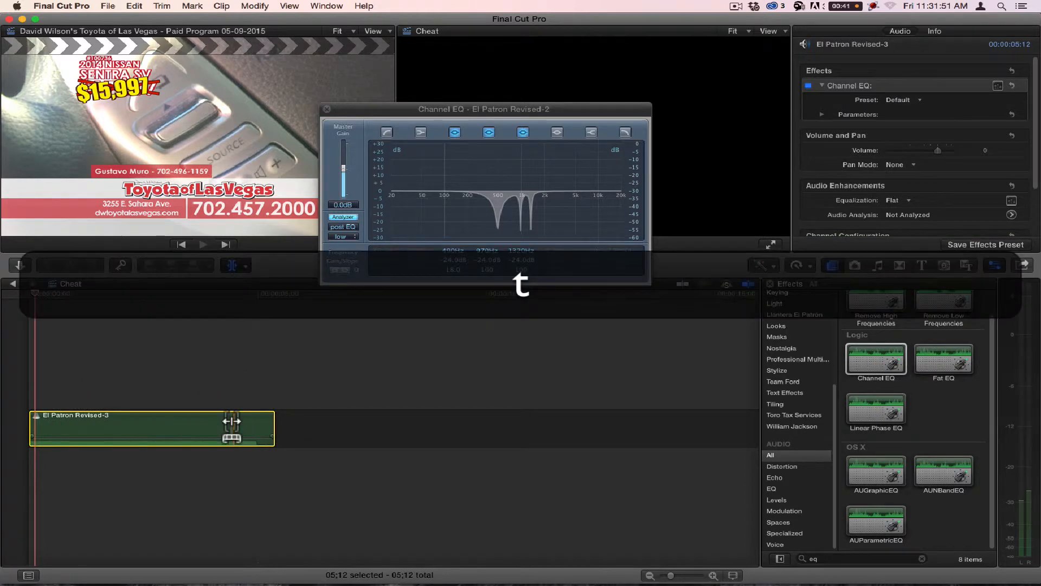
pyautogui.moveTo(234, 425); pyautogui.dragTo(2, 424)
pyautogui.click(8, 295)
pyautogui.press('space')
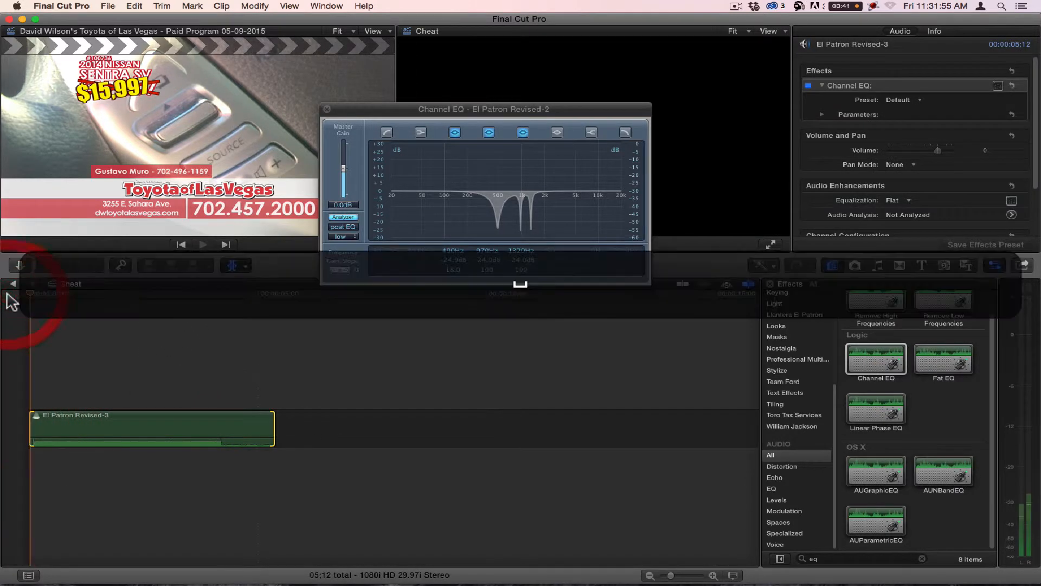
pyautogui.press('a')
pyautogui.click(128, 425)
pyautogui.press('space')
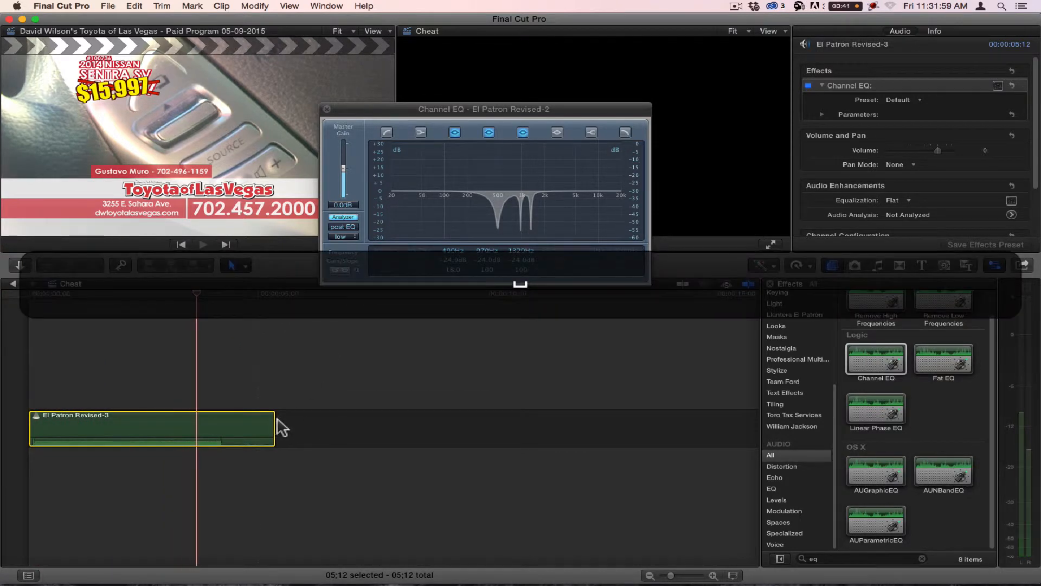
# Step: Trim the clip's end and start down to a 4-second duration, then play it to check the isolated noise
pyautogui.moveTo(274, 422); pyautogui.dragTo(215, 423)
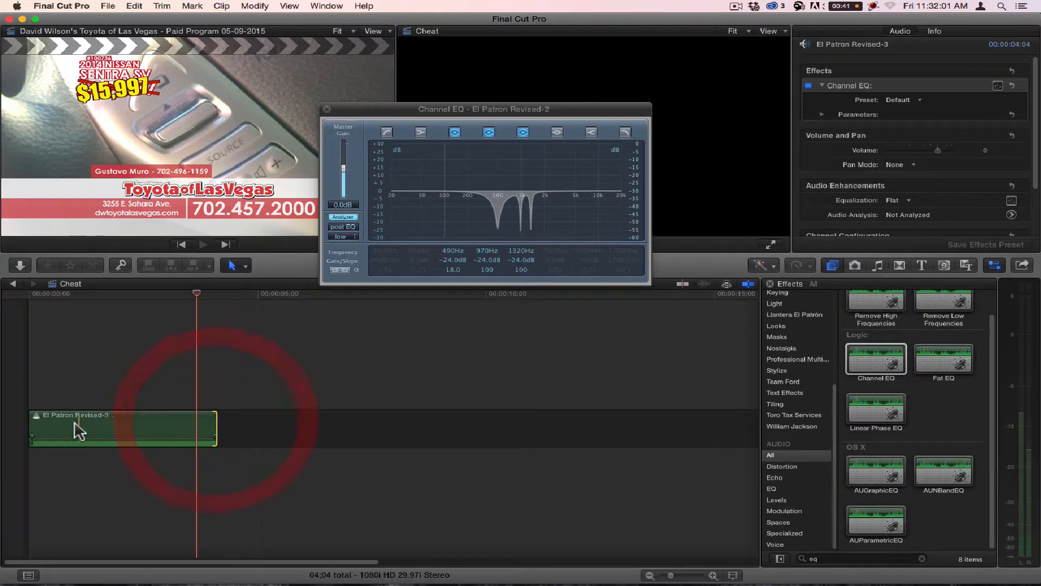
pyautogui.moveTo(37, 422); pyautogui.dragTo(44, 425)
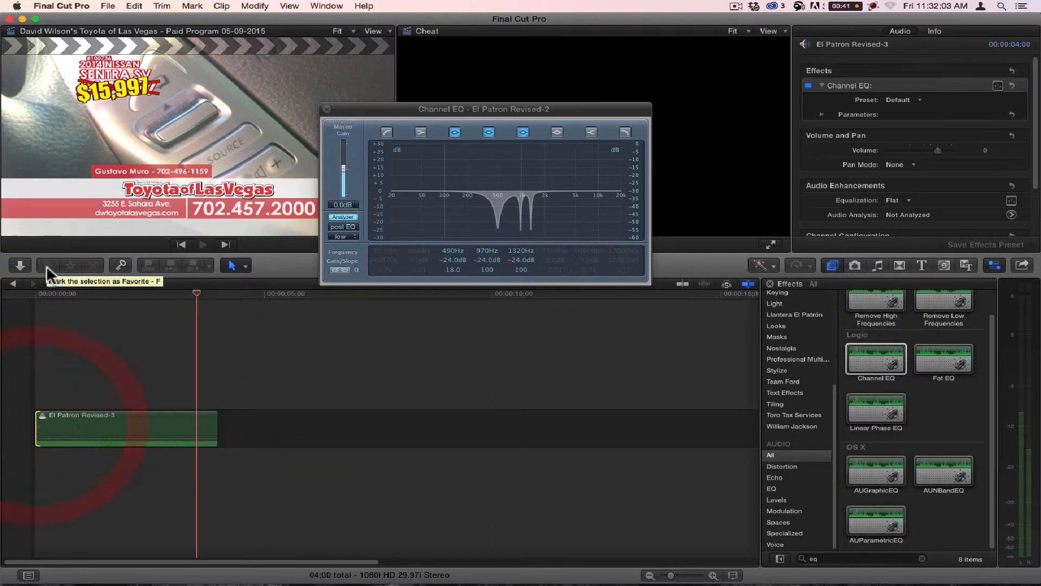
pyautogui.press('space')
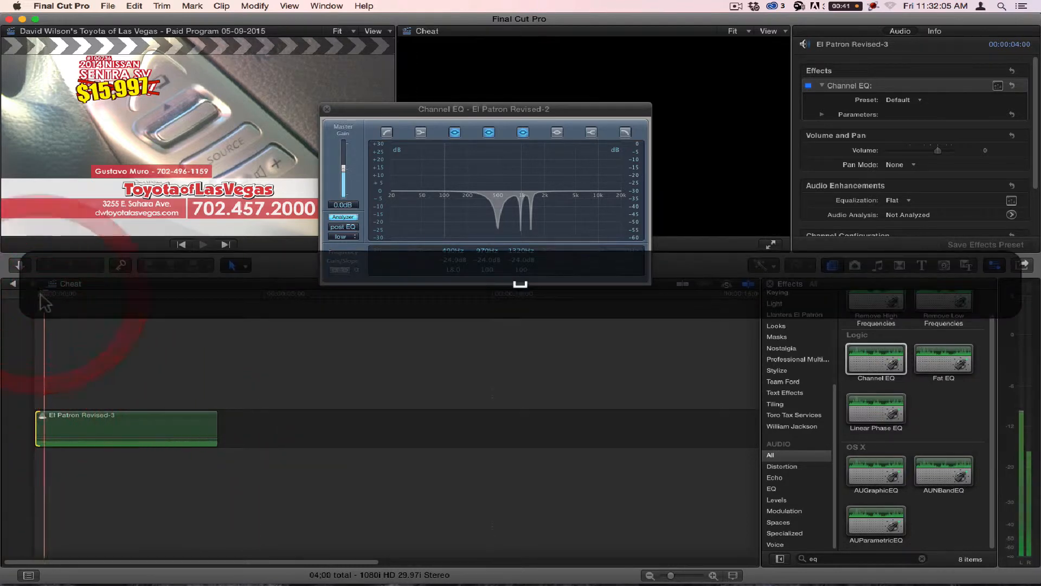
pyautogui.click(145, 426)
pyautogui.press('space')
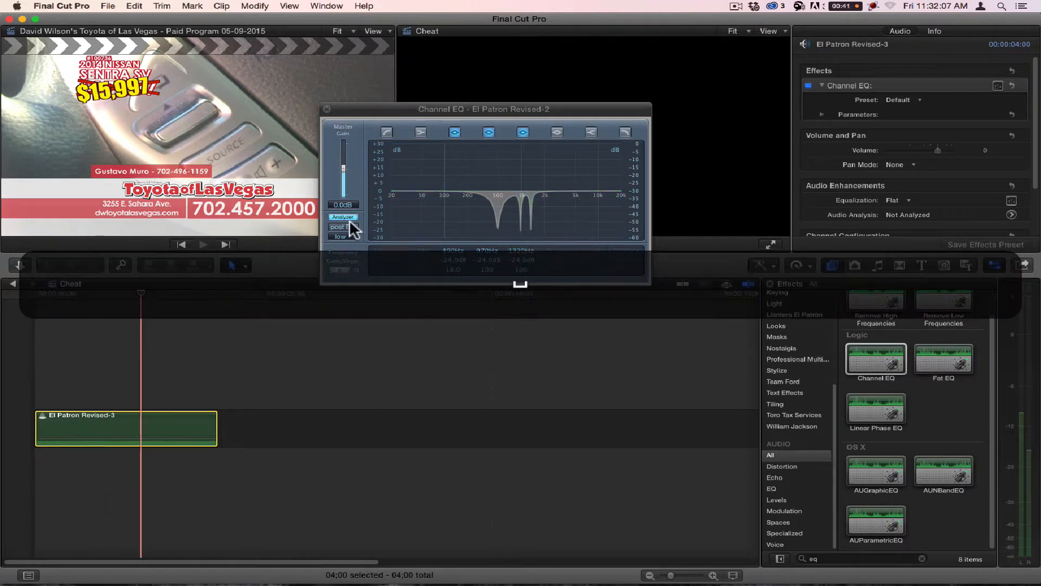
# Step: Show El Patron Revised-3's Channel EQ in place of Revised-2's and turn off its low-shelf and high-shelf bands
pyautogui.click(327, 114)
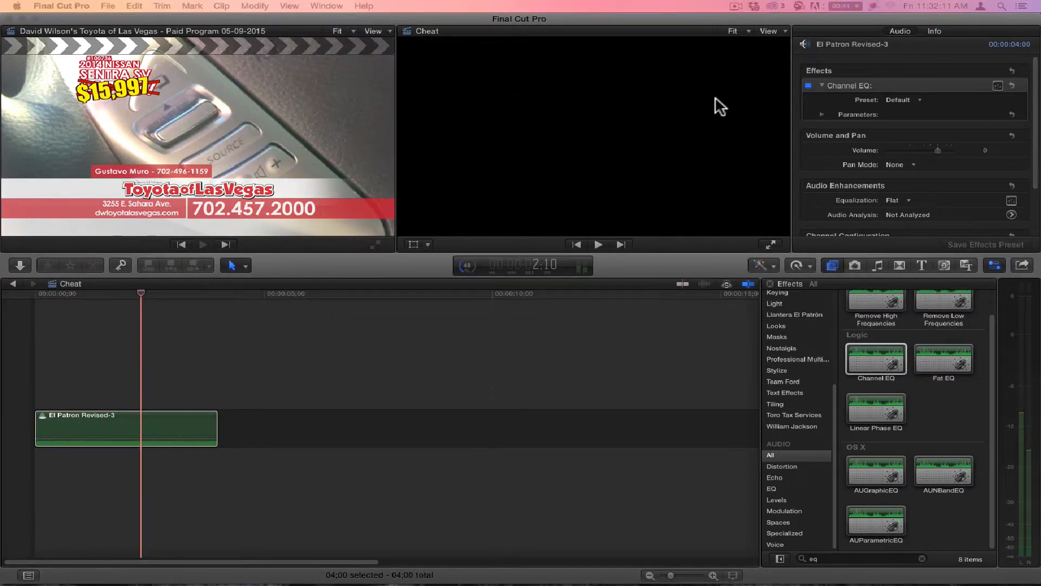
pyautogui.click(998, 86)
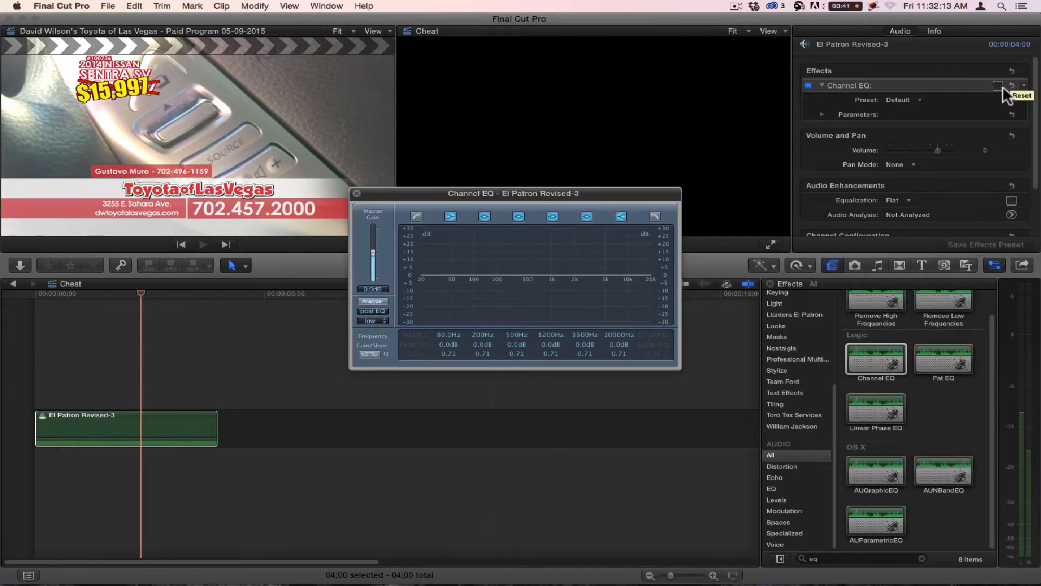
pyautogui.moveTo(576, 193); pyautogui.dragTo(461, 80)
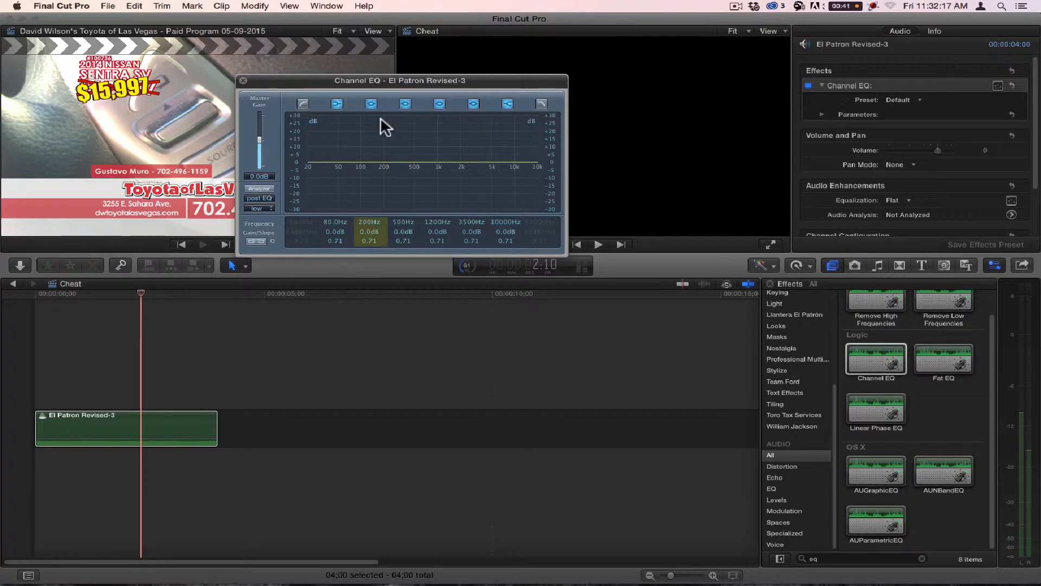
pyautogui.click(337, 104)
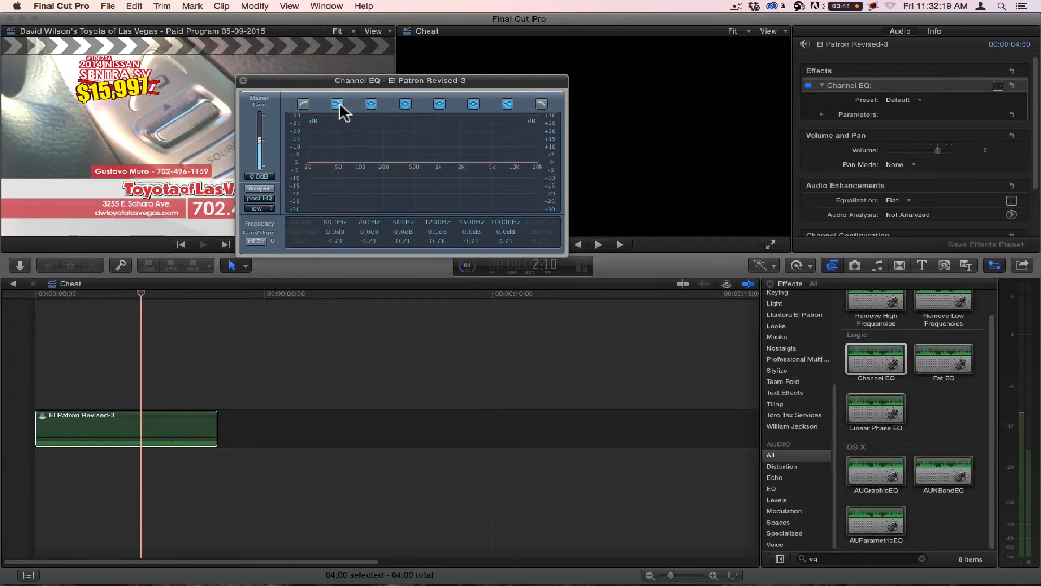
pyautogui.click(508, 103)
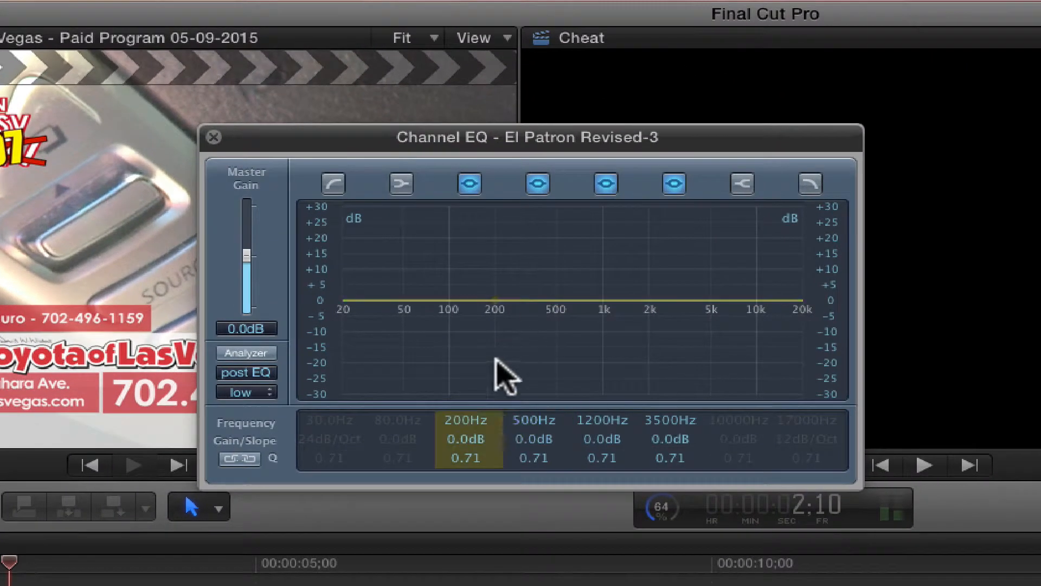
# Step: Set the 200 Hz band's frequency to 40.5 Hz and play the clip with the EQ analyzer turned on
pyautogui.click(1, 584)
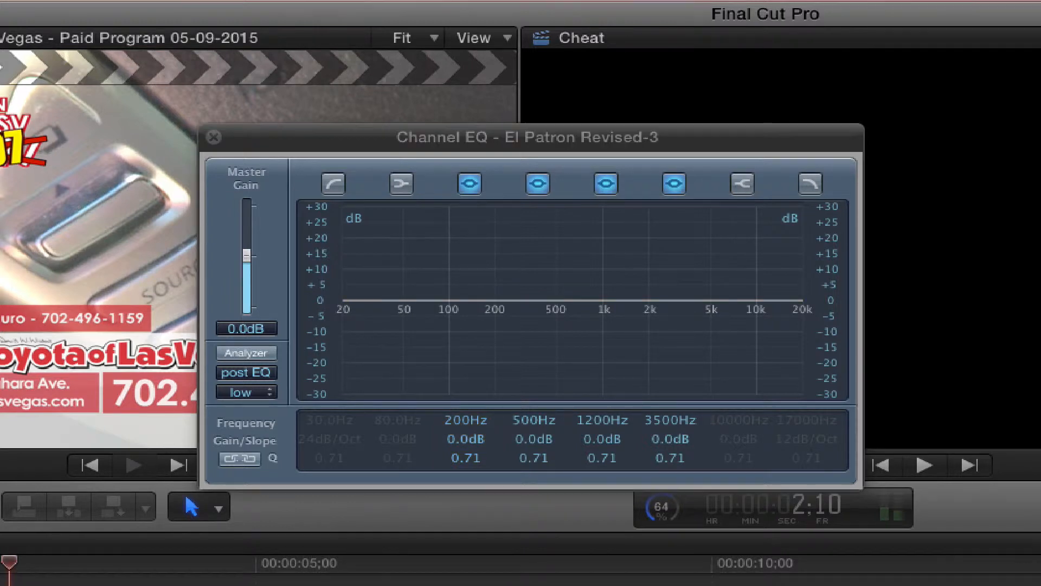
pyautogui.press('space')
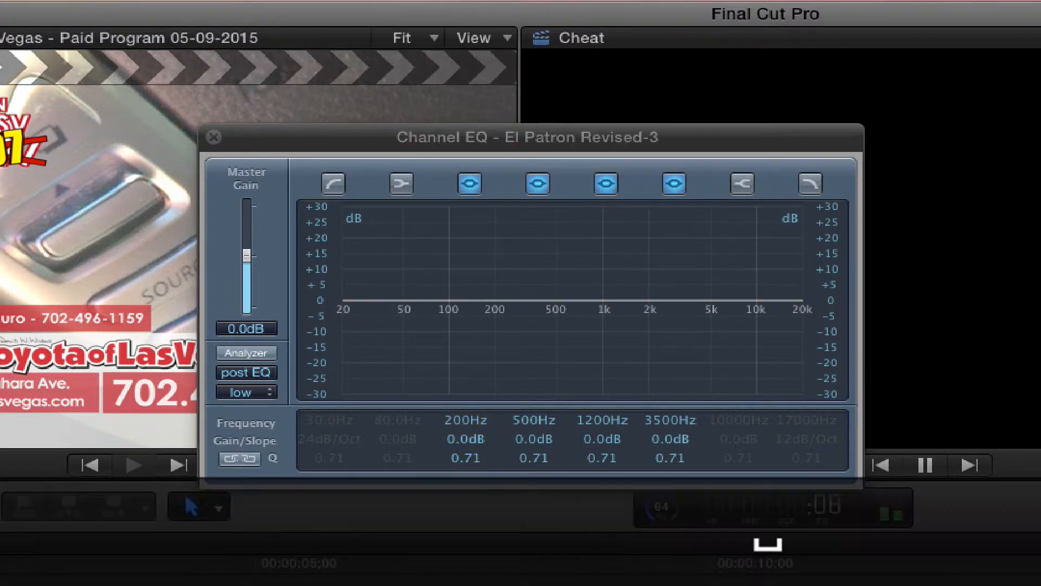
pyautogui.press('space')
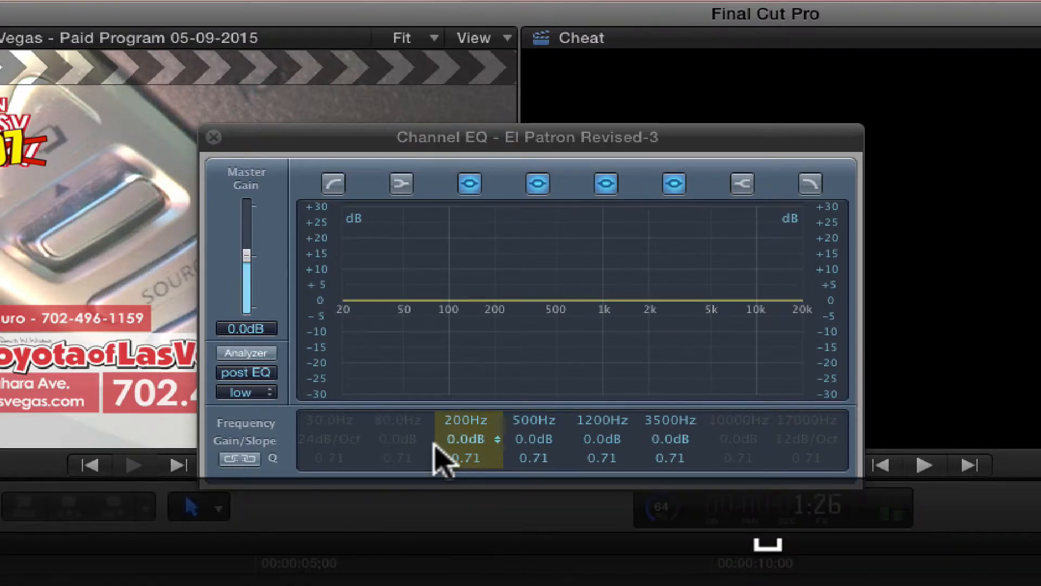
pyautogui.click(471, 464)
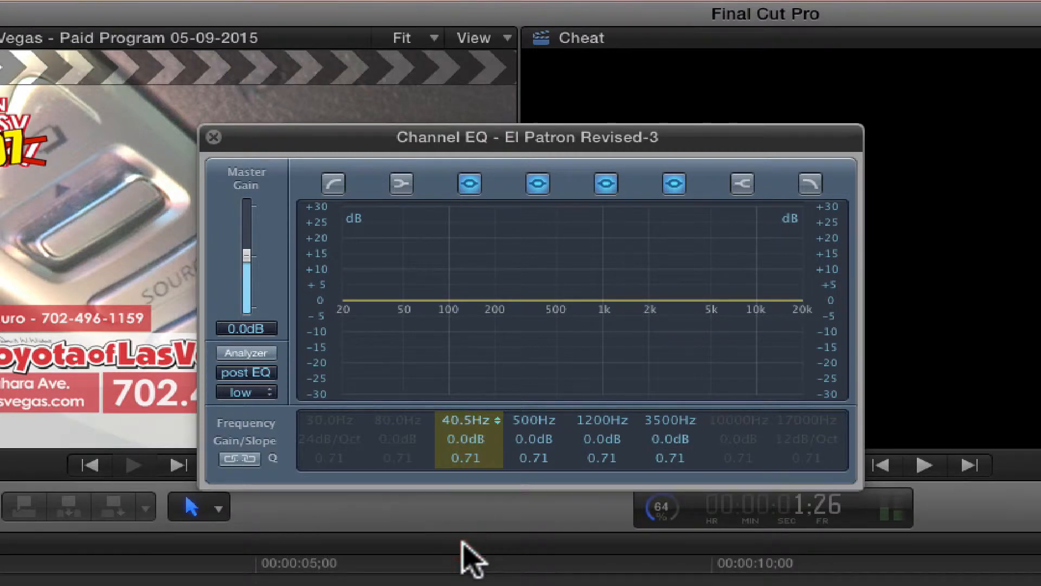
pyautogui.click(247, 353)
pyautogui.press('space')
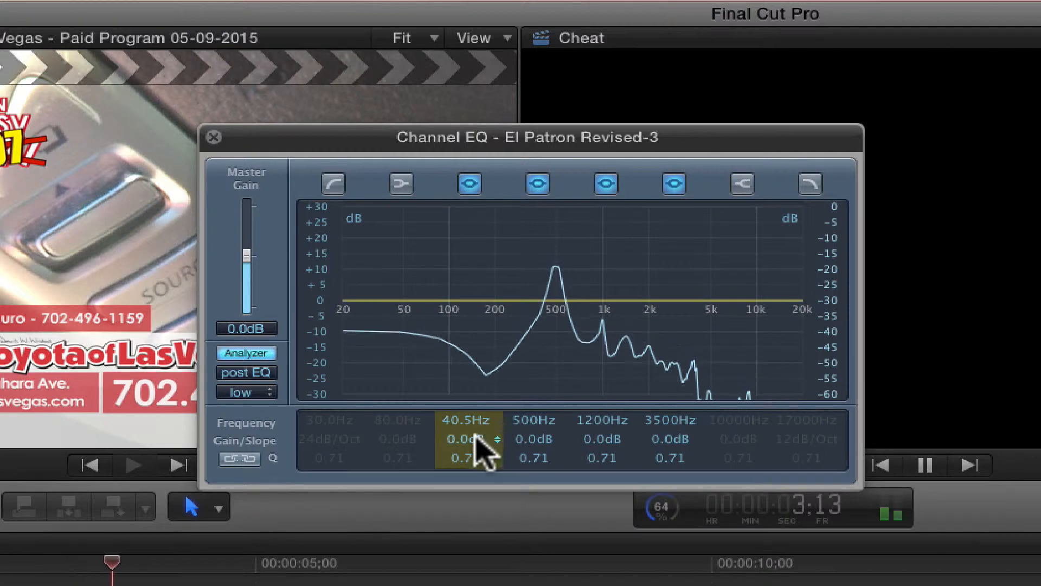
# Step: Make the first parametric band a notch at 490 Hz with -24.0 dB gain and a Q of 22.0
pyautogui.moveTo(475, 444); pyautogui.dragTo(441, 558)
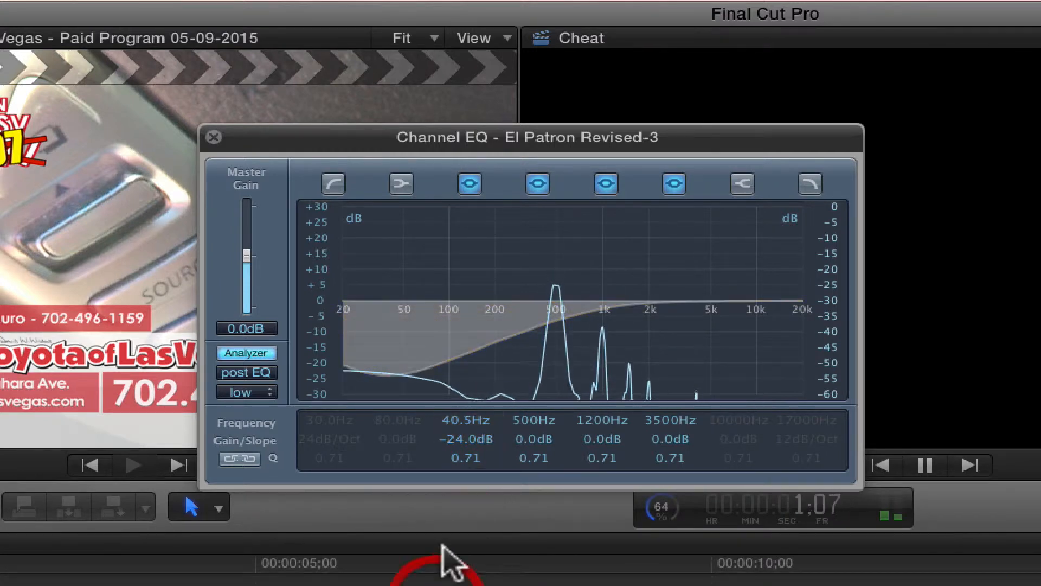
pyautogui.moveTo(477, 465); pyautogui.dragTo(480, 358)
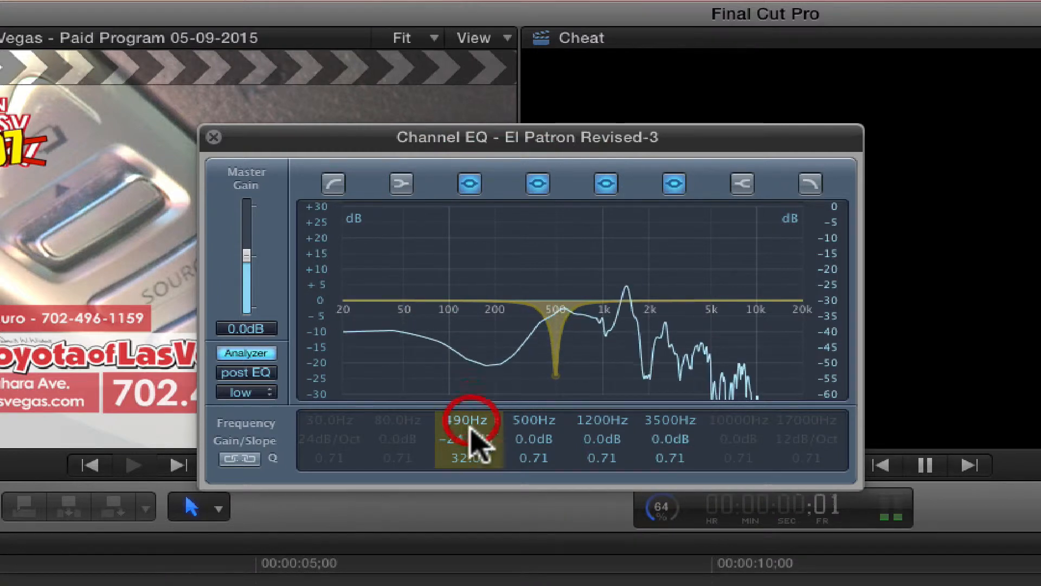
pyautogui.click(468, 456)
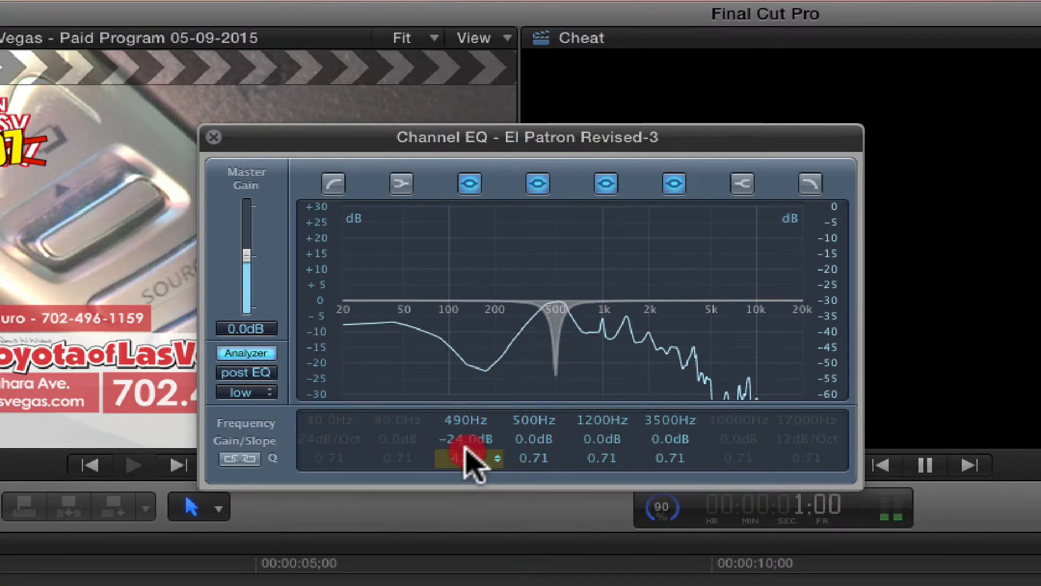
pyautogui.moveTo(464, 467)
pyautogui.mouseDown()
pyautogui.moveTo(462, 499)
pyautogui.moveTo(468, 460)
pyautogui.mouseUp()
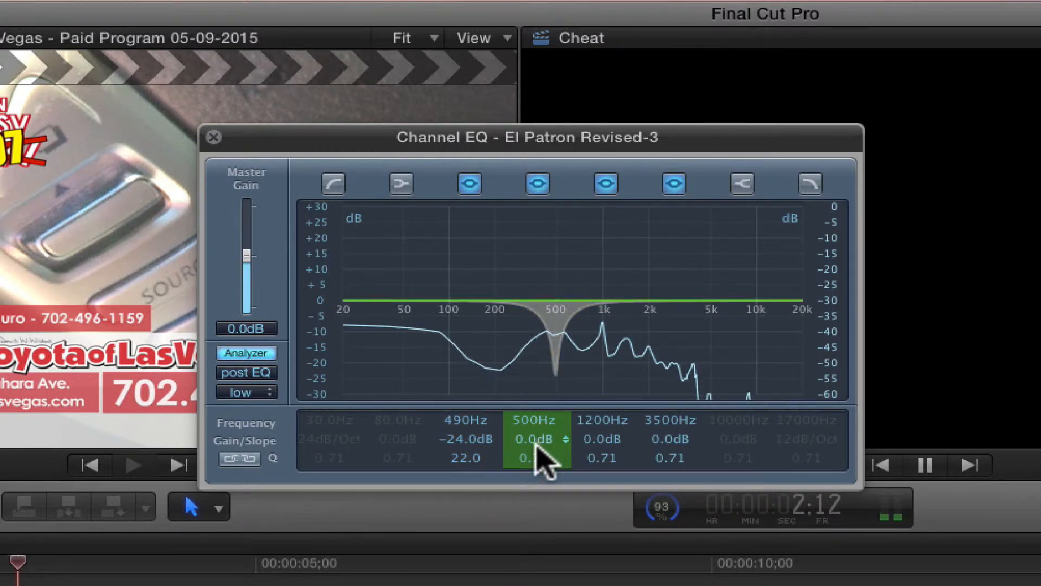
# Step: Make the 500 Hz band a narrow notch at 980 Hz with -24.0 dB gain and a Q of 100
pyautogui.moveTo(539, 456); pyautogui.dragTo(534, 523)
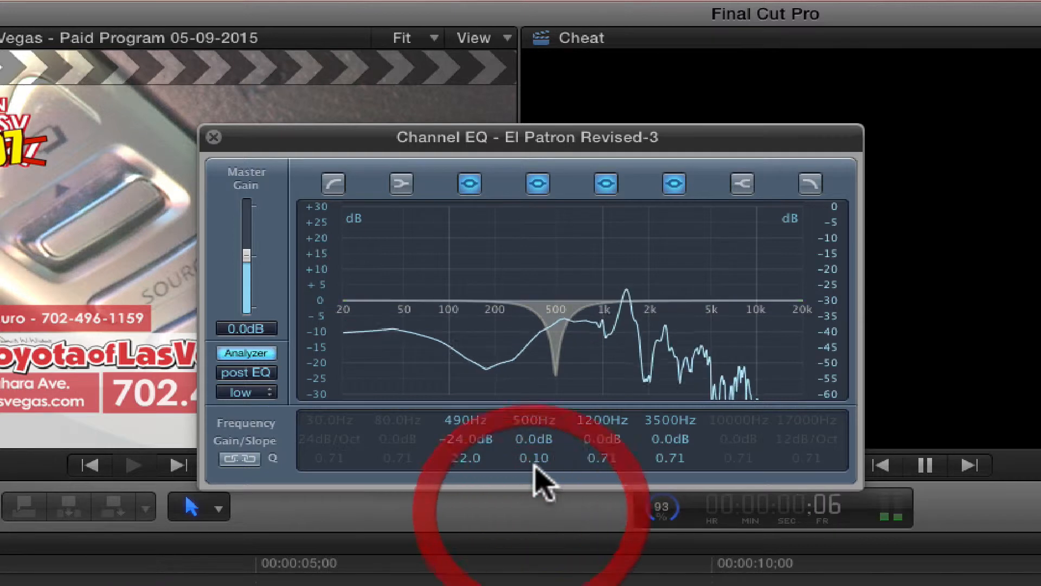
pyautogui.moveTo(535, 440); pyautogui.dragTo(540, 502)
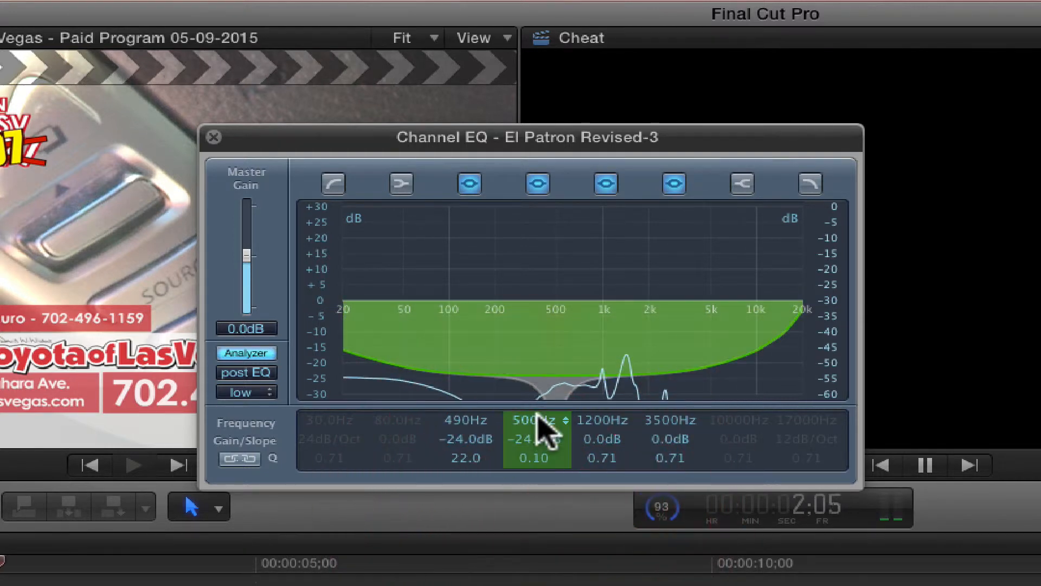
pyautogui.moveTo(535, 419); pyautogui.dragTo(548, 383)
pyautogui.moveTo(559, 297); pyautogui.dragTo(570, 245)
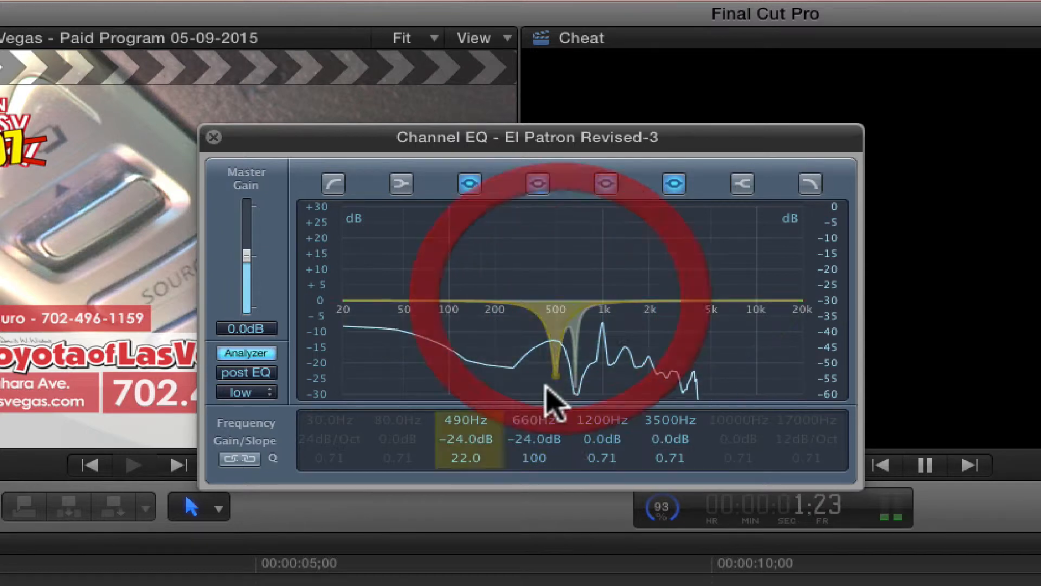
pyautogui.moveTo(535, 422)
pyautogui.mouseDown()
pyautogui.moveTo(533, 392)
pyautogui.moveTo(551, 420)
pyautogui.mouseUp()
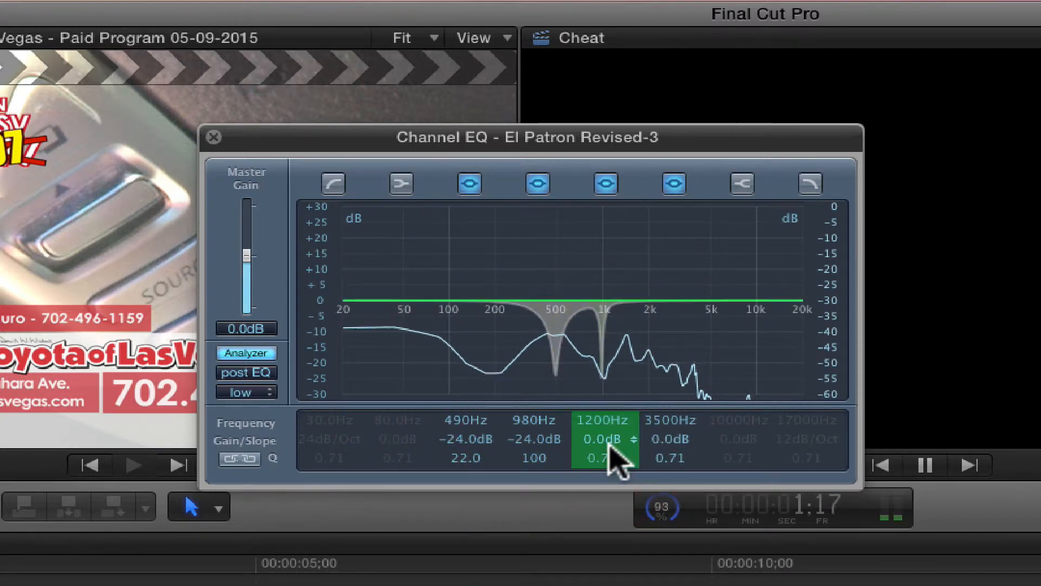
# Step: Make the 1200 Hz band a narrow notch at 1520 Hz with -24.0 dB gain and a Q of 100
pyautogui.moveTo(606, 437); pyautogui.dragTo(604, 498)
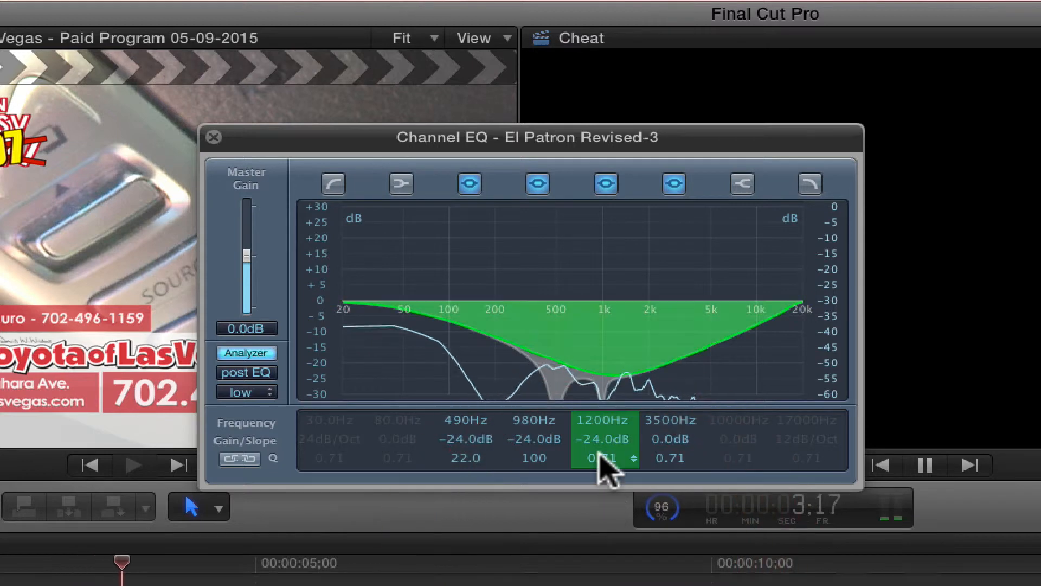
pyautogui.moveTo(601, 457); pyautogui.dragTo(610, 337)
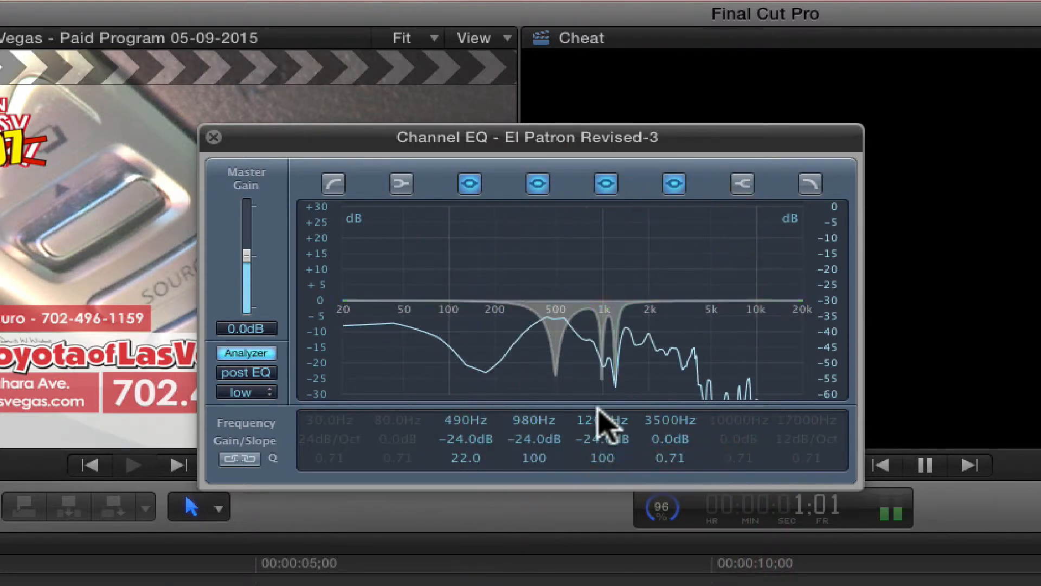
pyautogui.moveTo(596, 416); pyautogui.dragTo(591, 403)
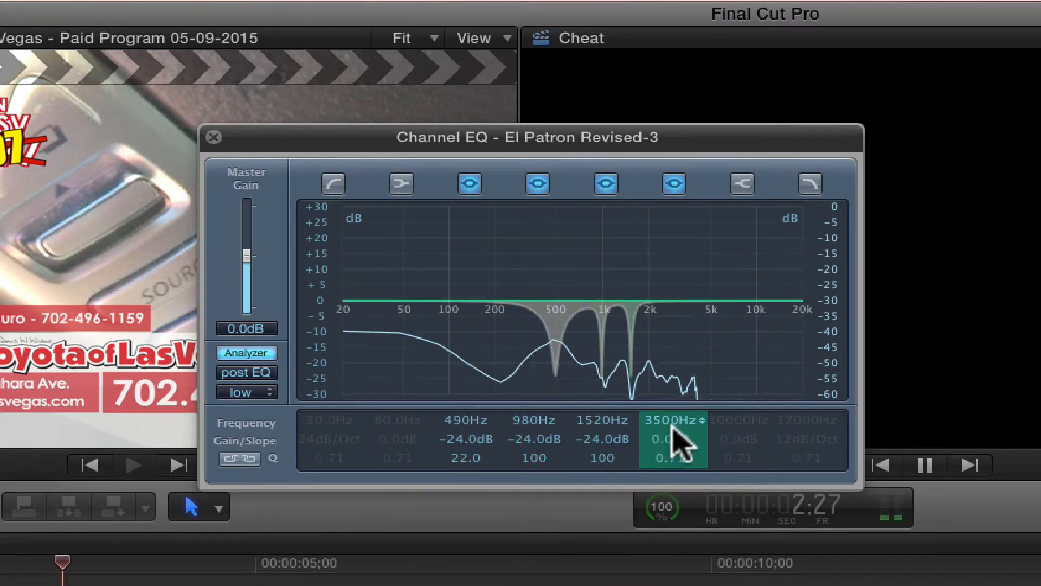
# Step: Make the 3500 Hz band a narrow notch at 2450 Hz with -24.0 dB gain and a Q of 100
pyautogui.click(669, 466)
pyautogui.moveTo(670, 466); pyautogui.dragTo(682, 350)
pyautogui.moveTo(671, 428)
pyautogui.mouseDown()
pyautogui.moveTo(672, 459)
pyautogui.moveTo(671, 442)
pyautogui.mouseUp()
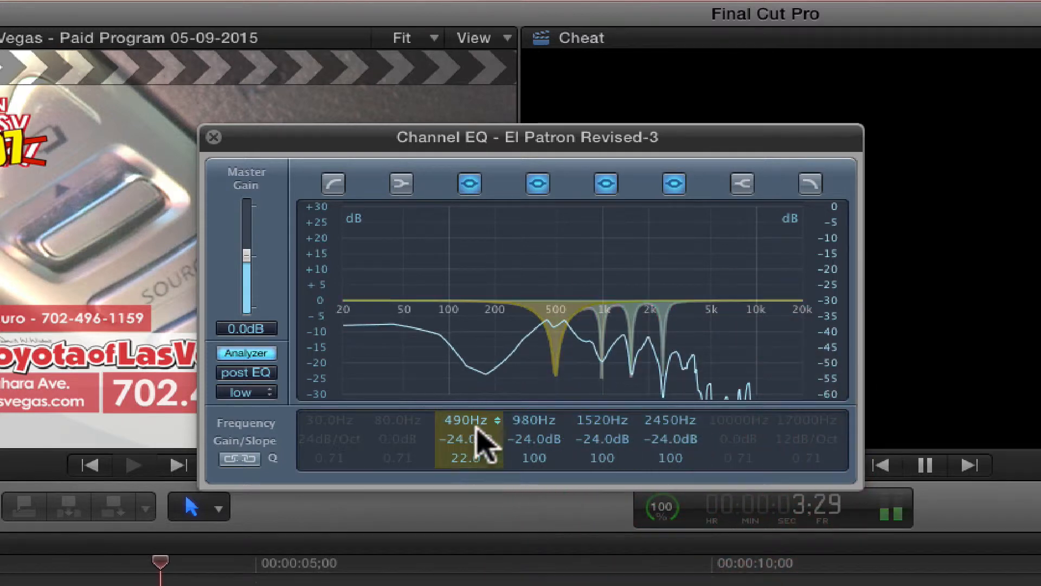
# Step: Widen the 490 Hz notch to a Q of 7.00 and retune the 980 Hz notch to 970 Hz
pyautogui.moveTo(470, 450); pyautogui.dragTo(464, 481)
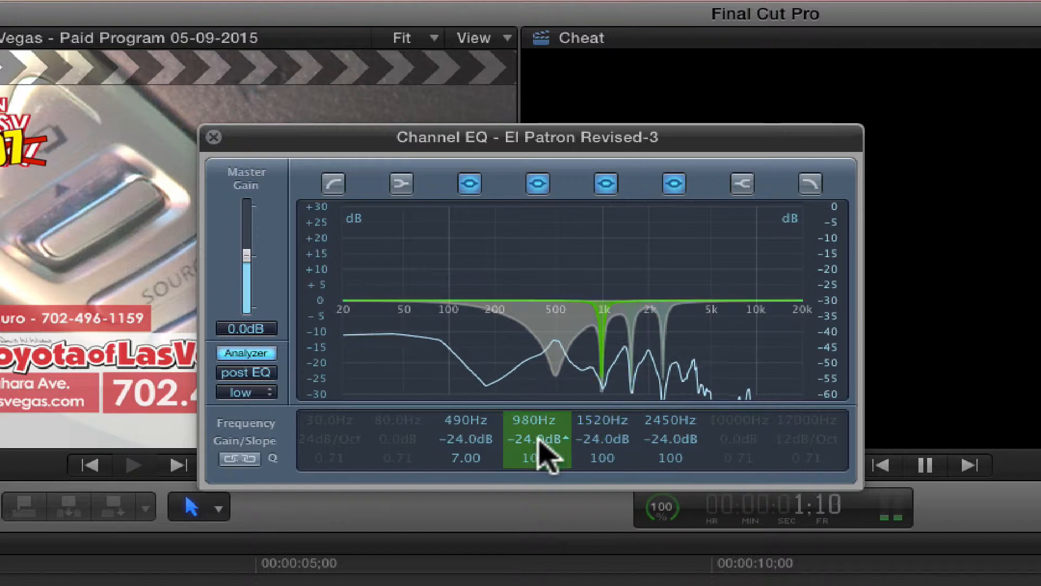
pyautogui.moveTo(533, 424); pyautogui.dragTo(532, 425)
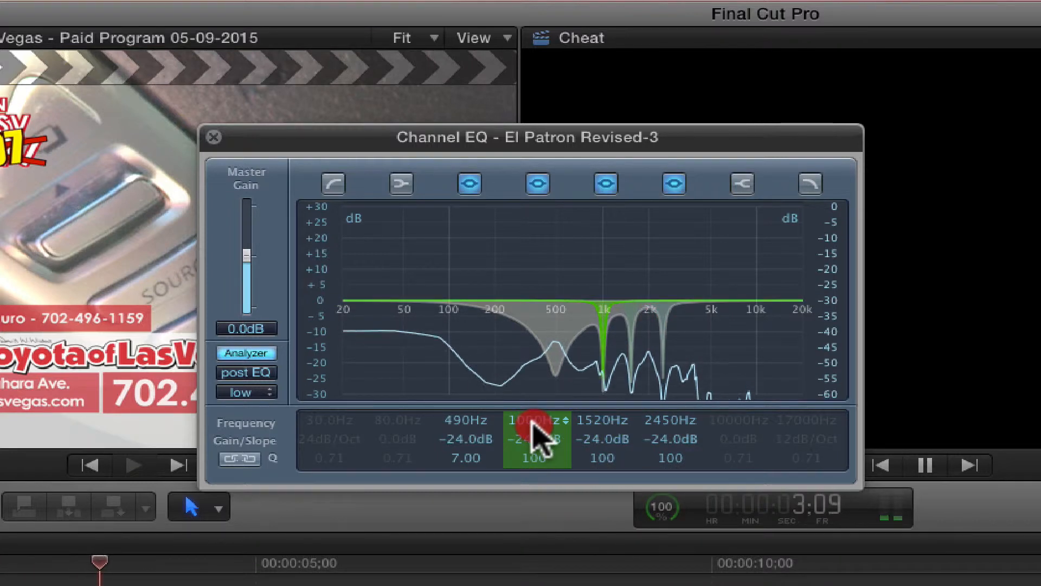
pyautogui.moveTo(532, 422); pyautogui.dragTo(533, 428)
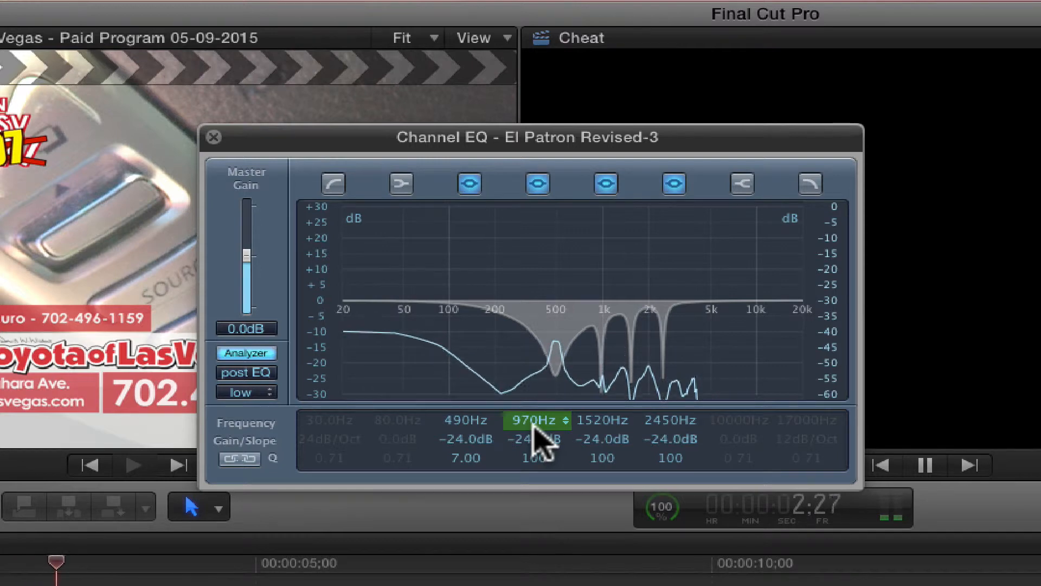
# Step: Retune the 970 Hz notch to 1000 Hz and the 1520 Hz notch to 1500 Hz
pyautogui.moveTo(591, 422); pyautogui.dragTo(592, 421)
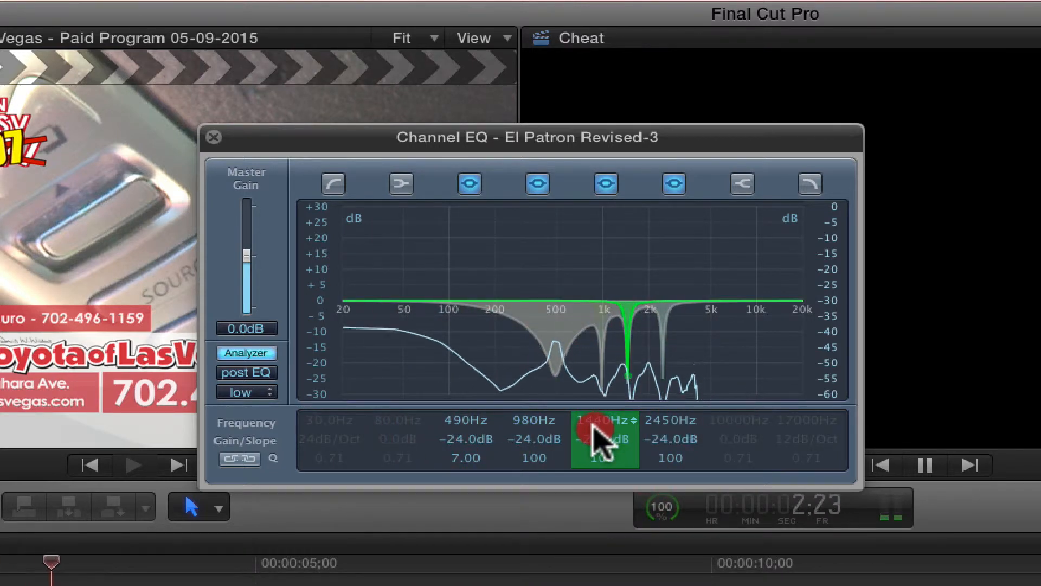
pyautogui.moveTo(592, 422); pyautogui.dragTo(592, 431)
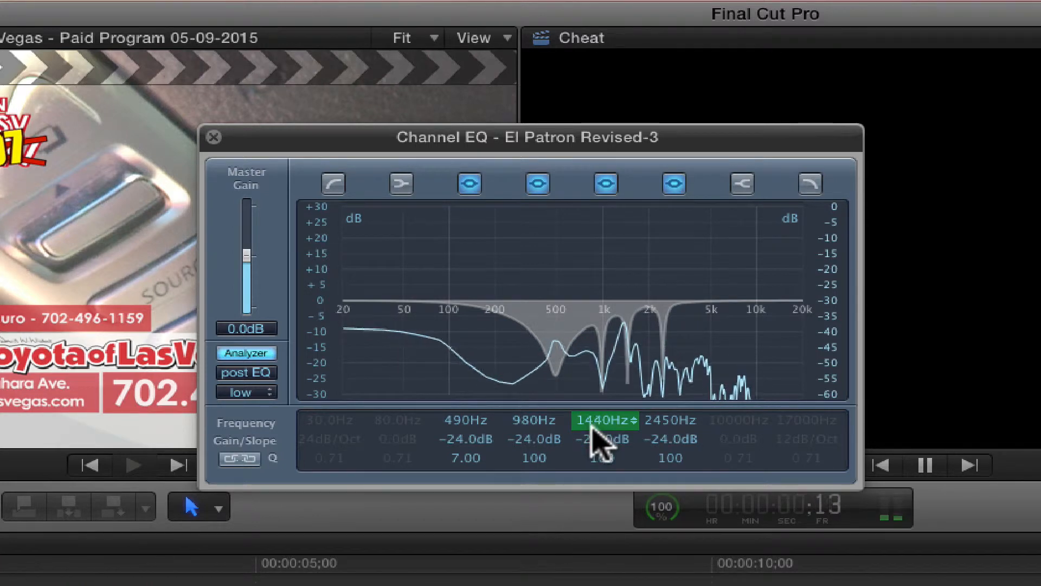
pyautogui.click(597, 434)
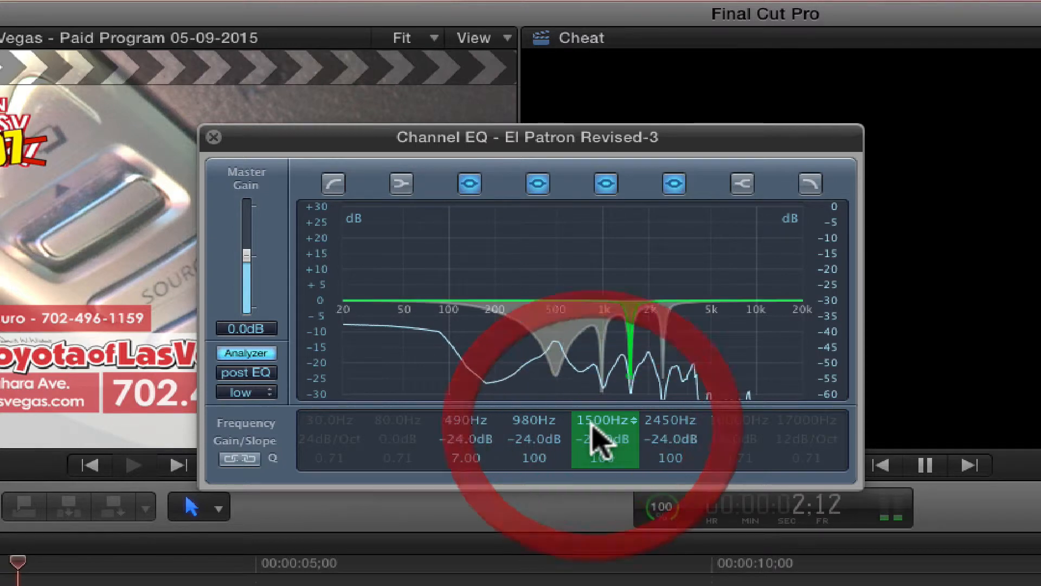
pyautogui.click(537, 423)
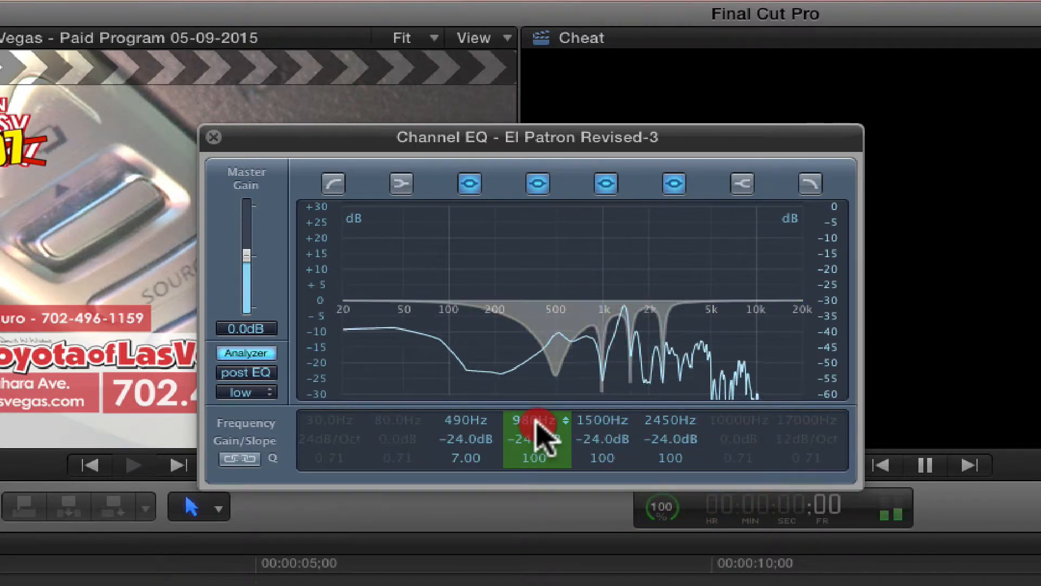
pyautogui.moveTo(537, 426); pyautogui.dragTo(538, 428)
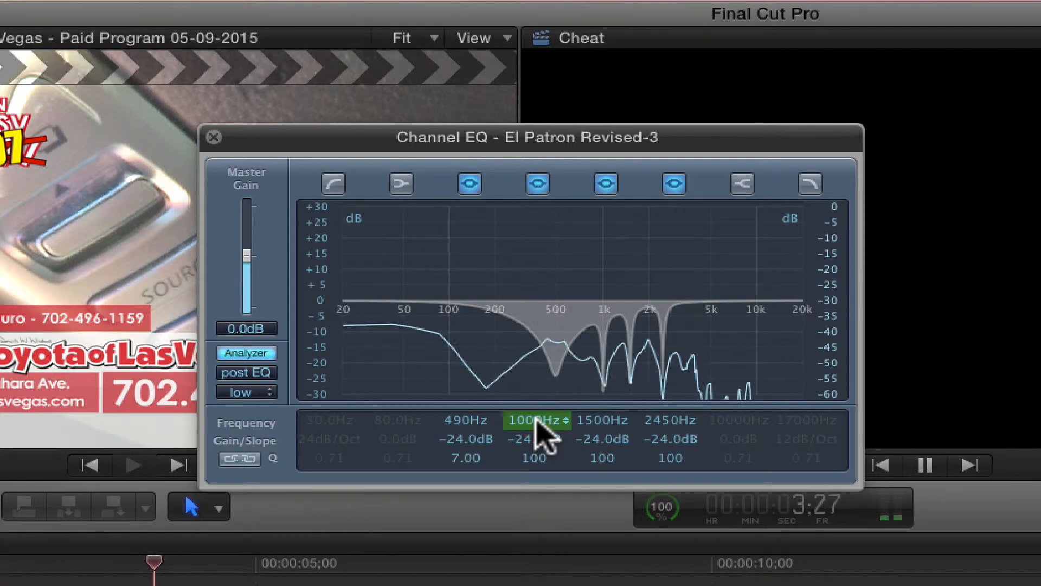
# Step: Try the 490 Hz notch at 475 Hz and return it to 490 Hz
pyautogui.click(656, 420)
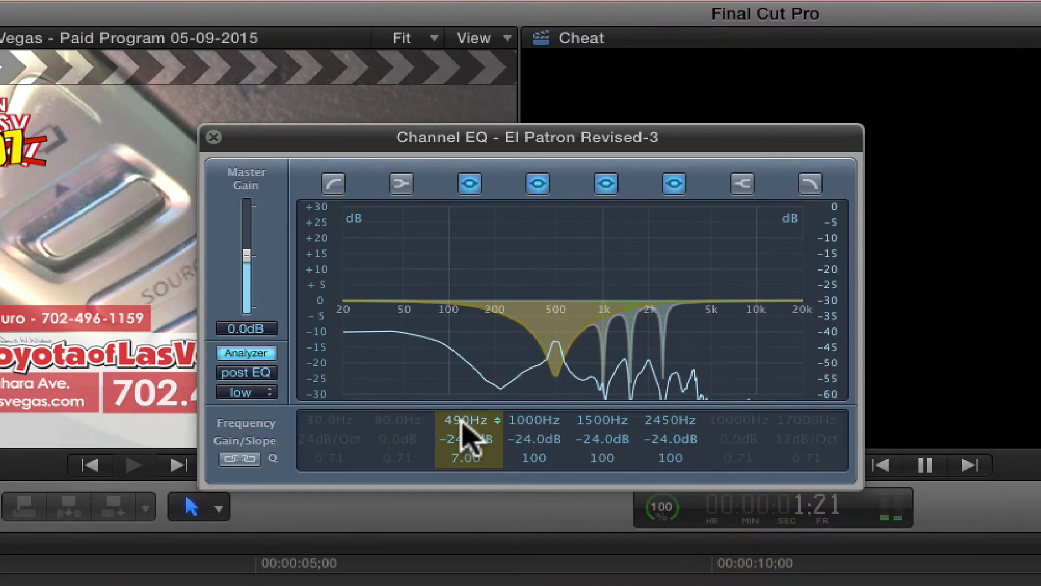
pyautogui.moveTo(462, 421)
pyautogui.mouseDown()
pyautogui.moveTo(464, 406)
pyautogui.moveTo(465, 425)
pyautogui.mouseUp()
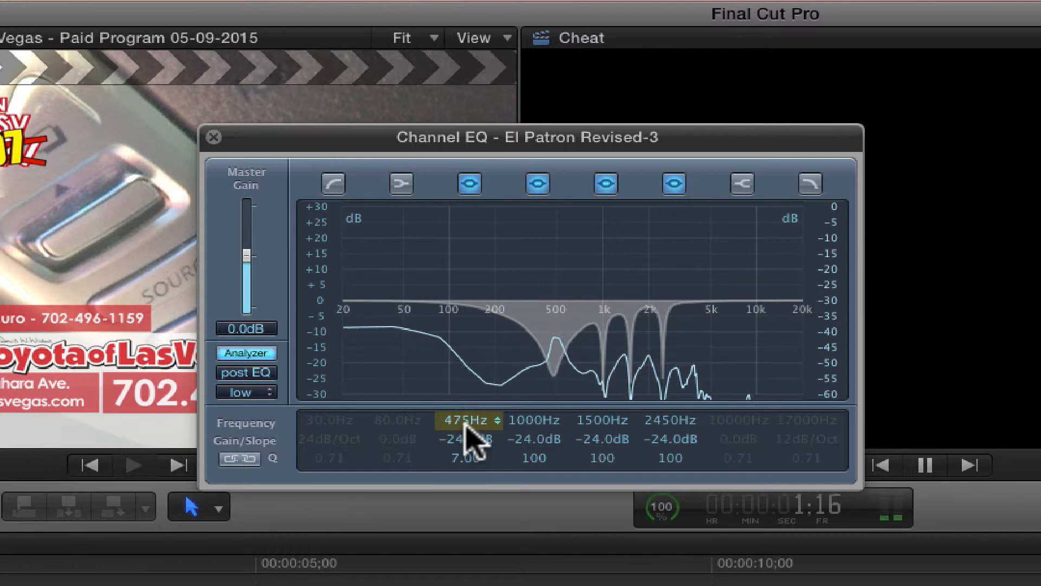
pyautogui.moveTo(464, 421); pyautogui.dragTo(466, 421)
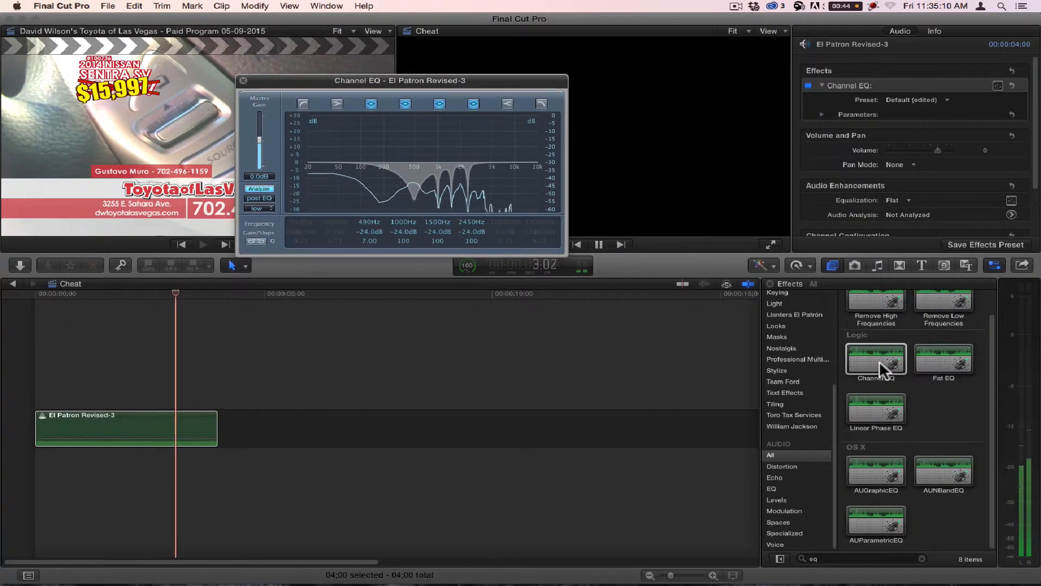
# Step: Add a second Channel EQ effect to the El Patron Revised-3 clip and open its editor with the Analyzer on
pyautogui.click(875, 358)
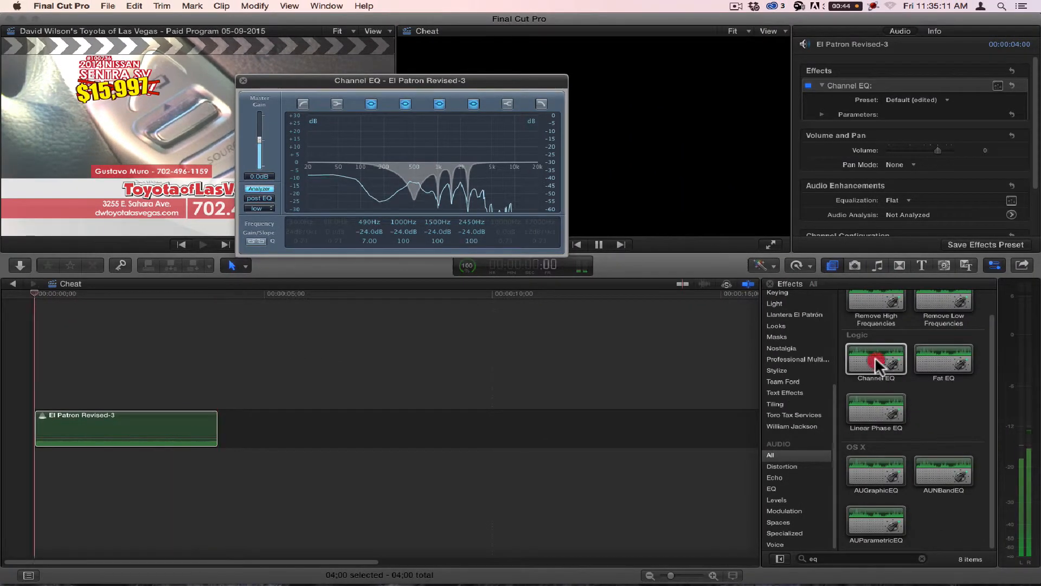
pyautogui.click(137, 423)
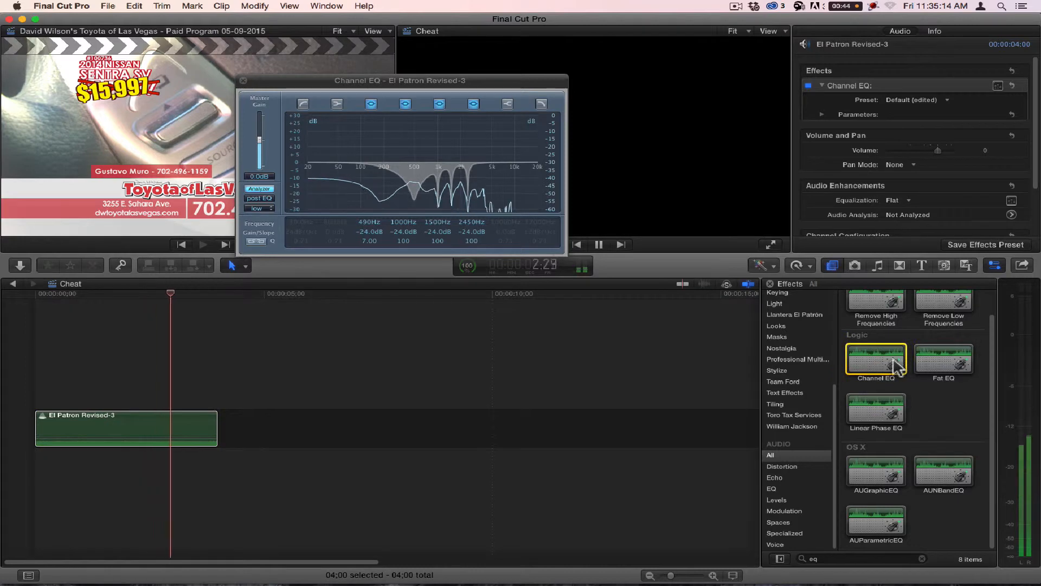
pyautogui.moveTo(876, 361); pyautogui.dragTo(163, 424)
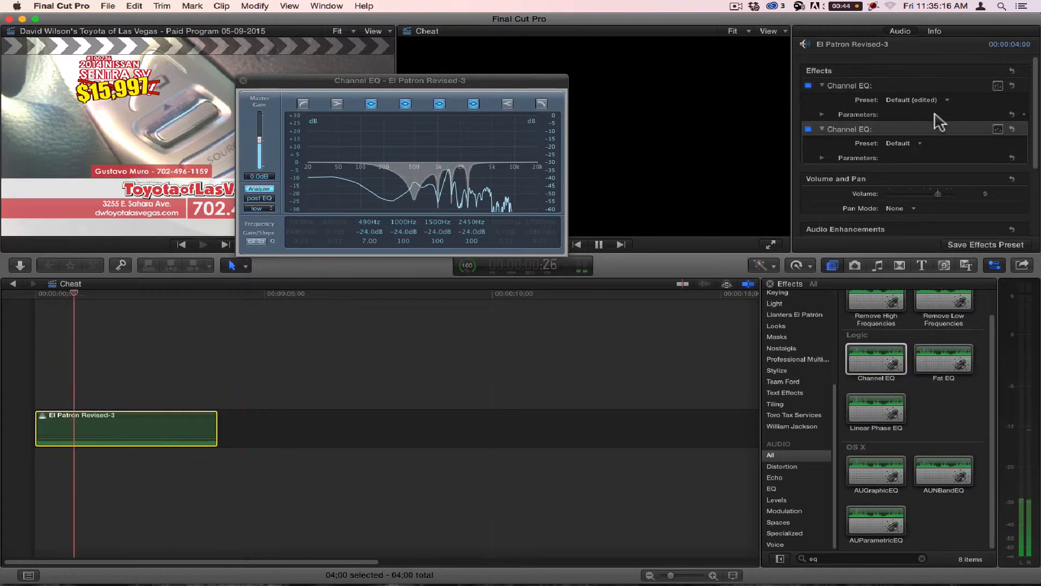
pyautogui.click(998, 129)
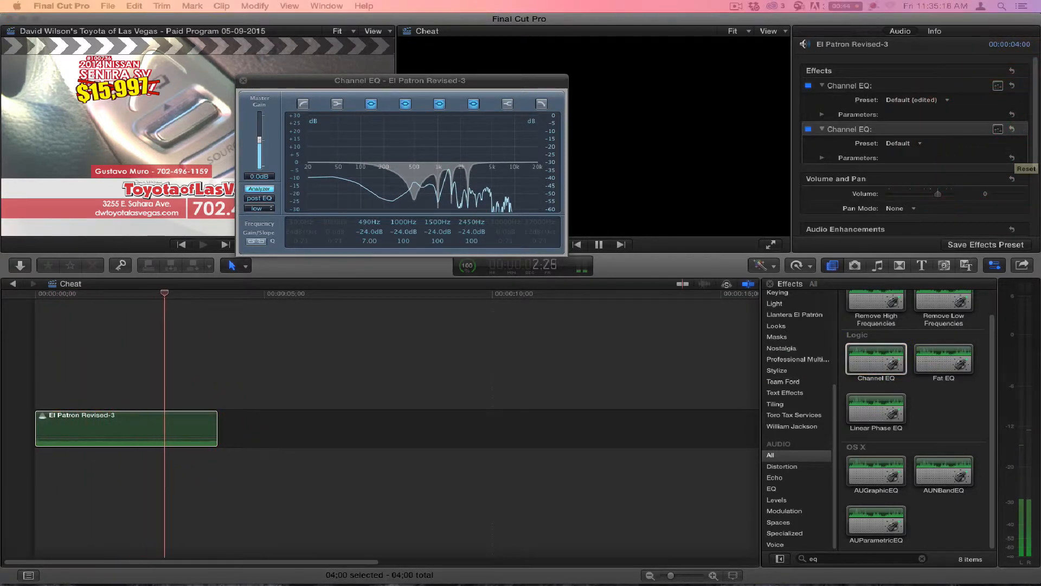
pyautogui.moveTo(785, 297); pyautogui.dragTo(310, 298)
pyautogui.click(247, 407)
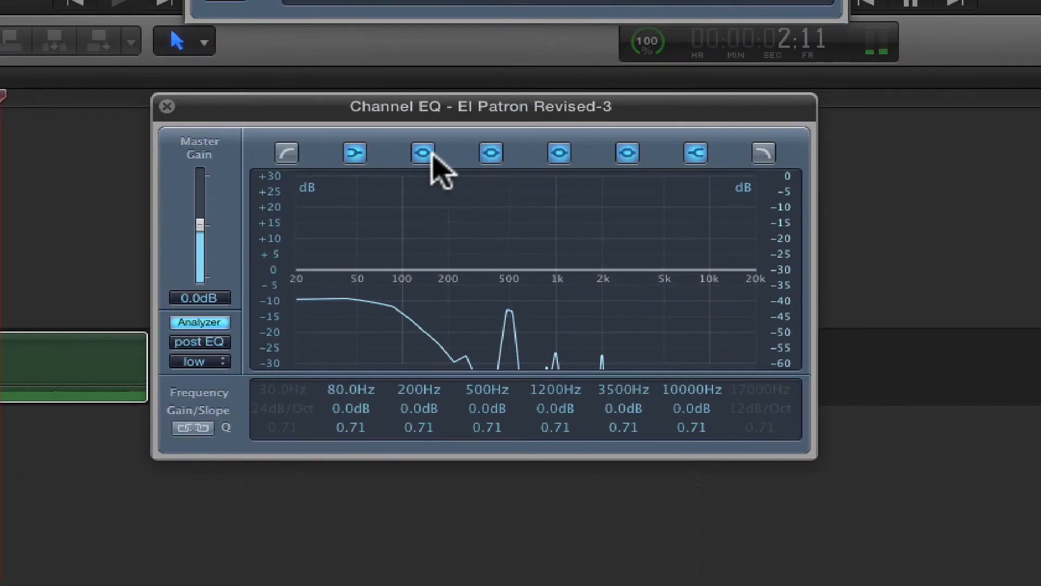
# Step: Switch off the 80 Hz band in the second Channel EQ, keeping the 200 Hz band on
pyautogui.click(423, 154)
pyautogui.click(356, 154)
pyautogui.click(421, 154)
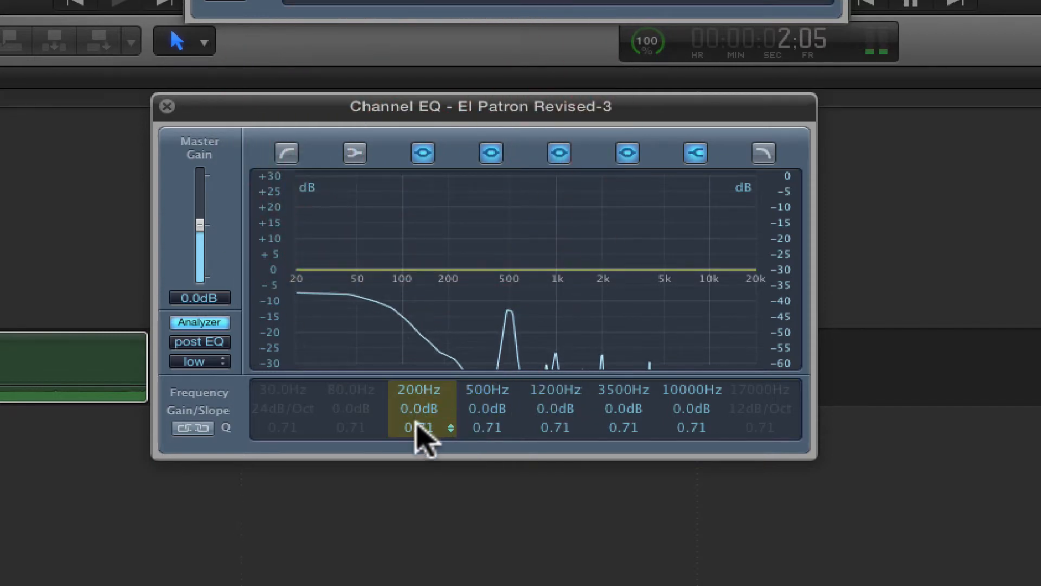
# Step: Make the second EQ's 200 Hz band a notch at 500 Hz with -24.0 dB gain and a Q of 22.0
pyautogui.moveTo(417, 407); pyautogui.dragTo(412, 482)
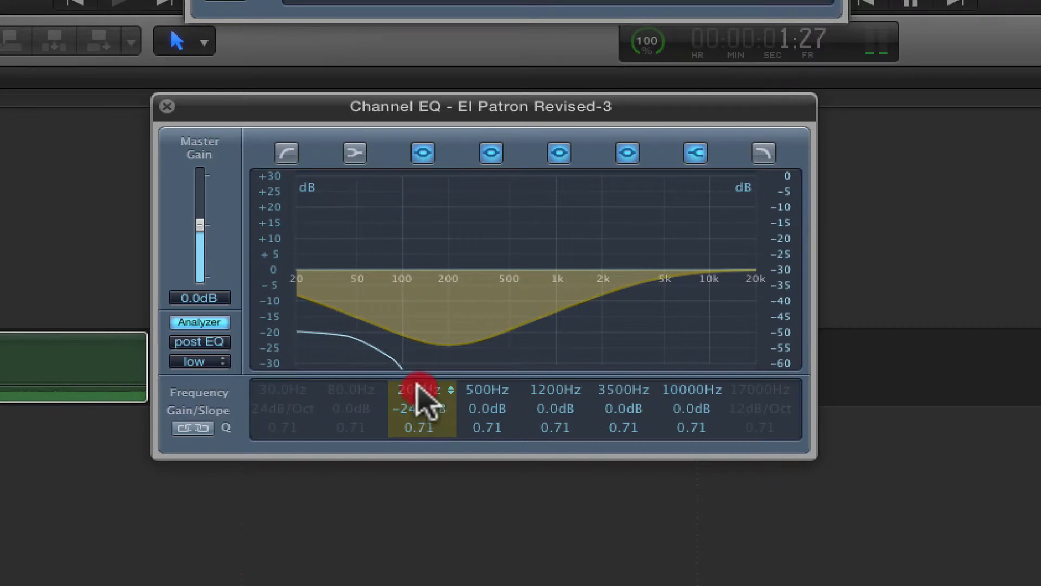
pyautogui.moveTo(421, 390); pyautogui.dragTo(431, 338)
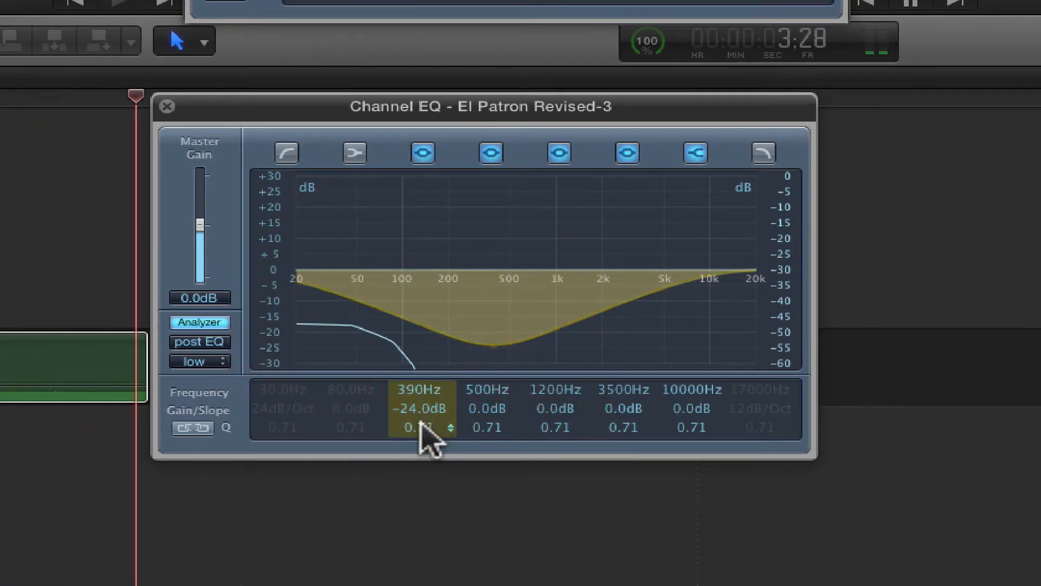
pyautogui.moveTo(423, 428); pyautogui.dragTo(425, 279)
pyautogui.click(408, 387)
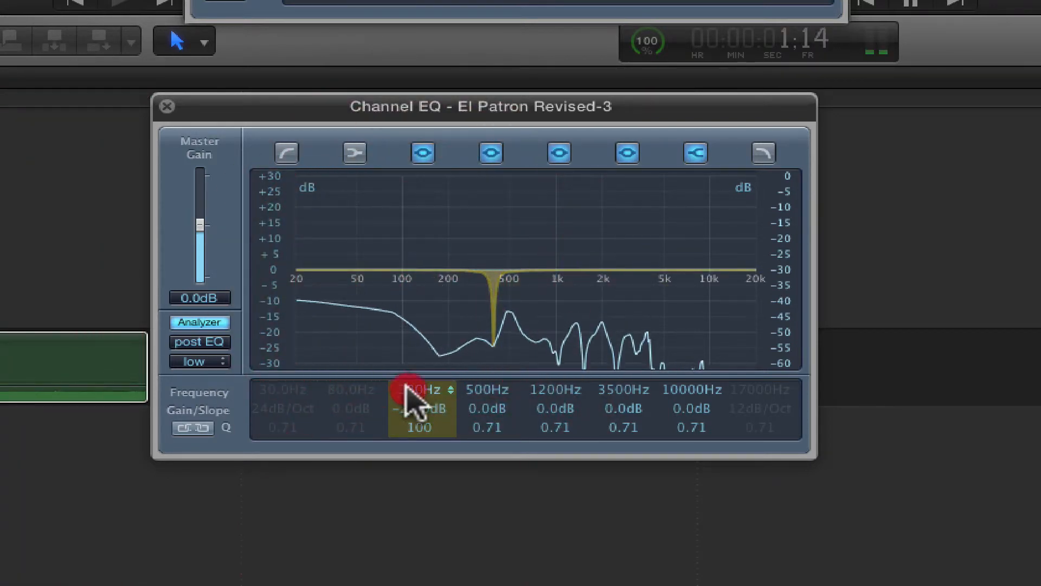
pyautogui.moveTo(408, 387); pyautogui.dragTo(409, 427)
pyautogui.click(408, 371)
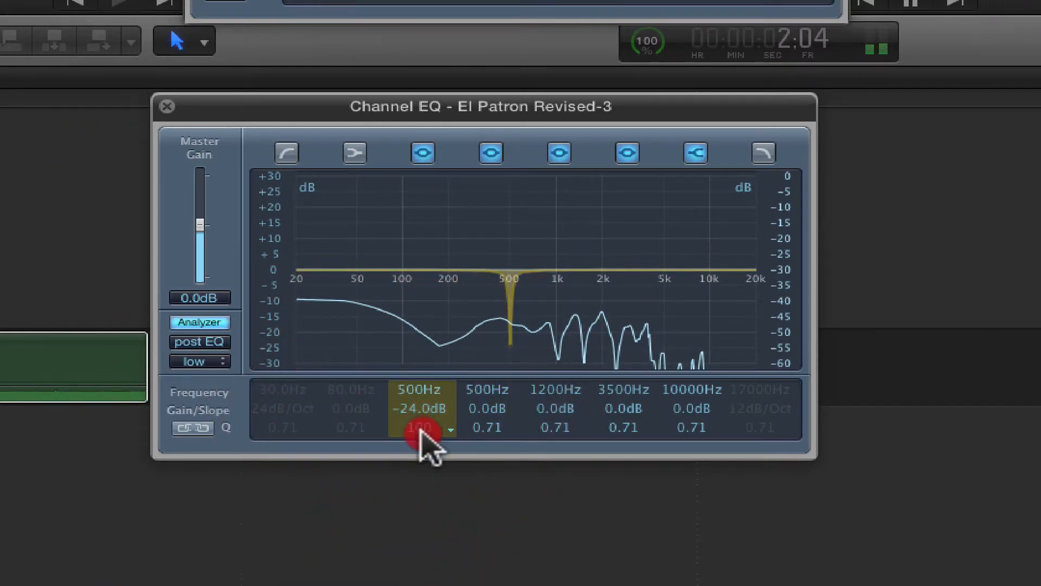
pyautogui.moveTo(420, 437); pyautogui.dragTo(420, 428)
pyautogui.moveTo(421, 432); pyautogui.dragTo(419, 455)
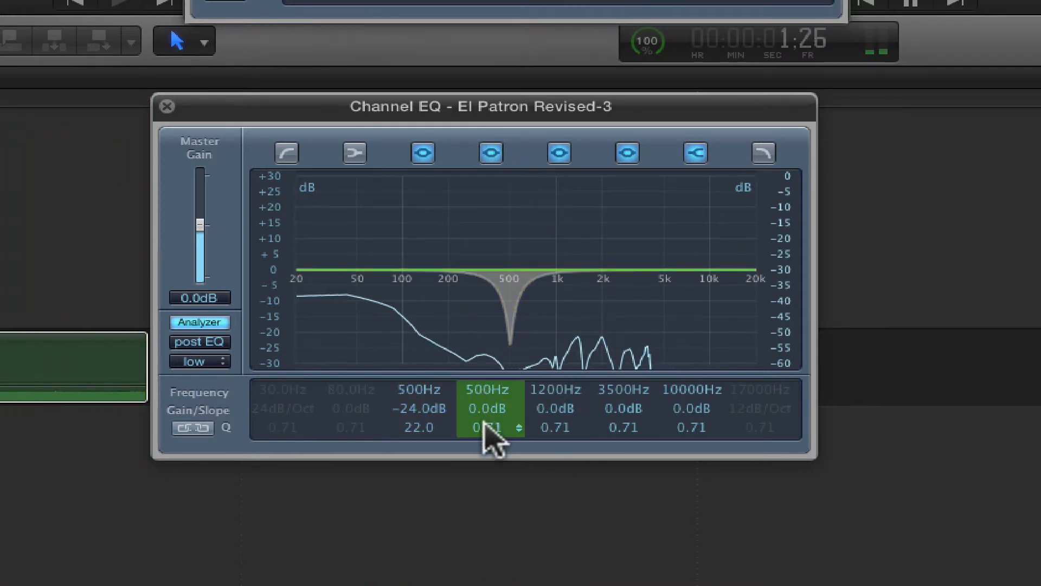
# Step: Make the second EQ's original 500 Hz band a narrow notch at 2000 Hz with -24.0 dB gain and a Q of 100
pyautogui.moveTo(483, 425); pyautogui.dragTo(481, 460)
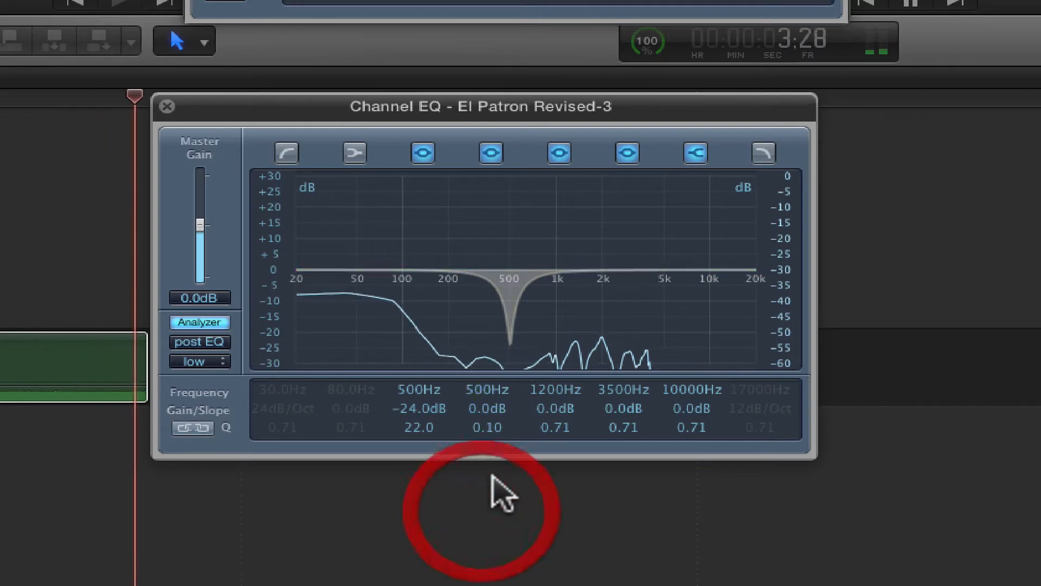
pyautogui.click(488, 407)
pyautogui.moveTo(489, 387); pyautogui.dragTo(503, 222)
pyautogui.click(487, 423)
pyautogui.moveTo(486, 429); pyautogui.dragTo(502, 251)
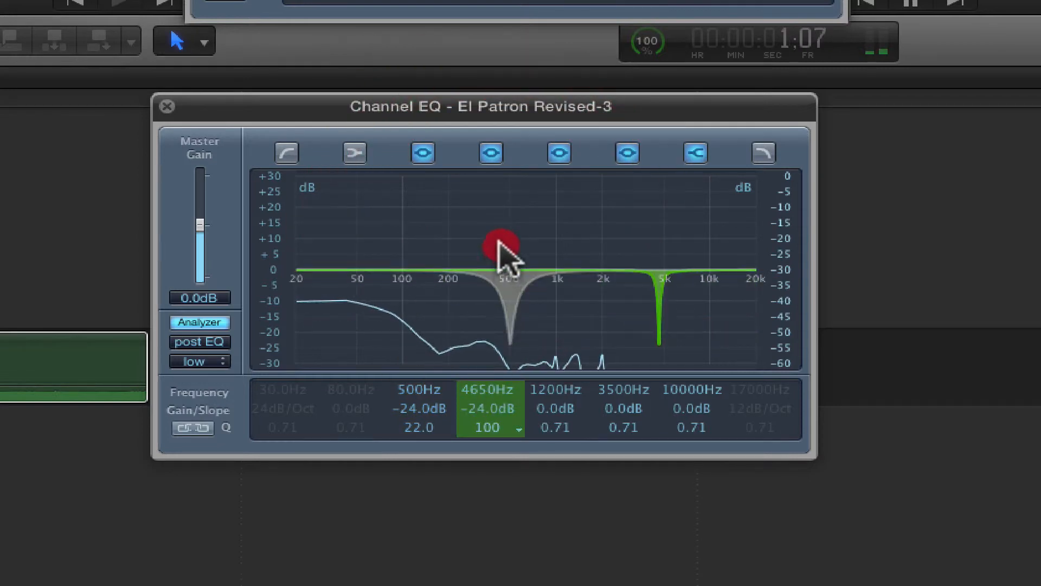
pyautogui.click(488, 390)
pyautogui.moveTo(486, 387); pyautogui.dragTo(485, 460)
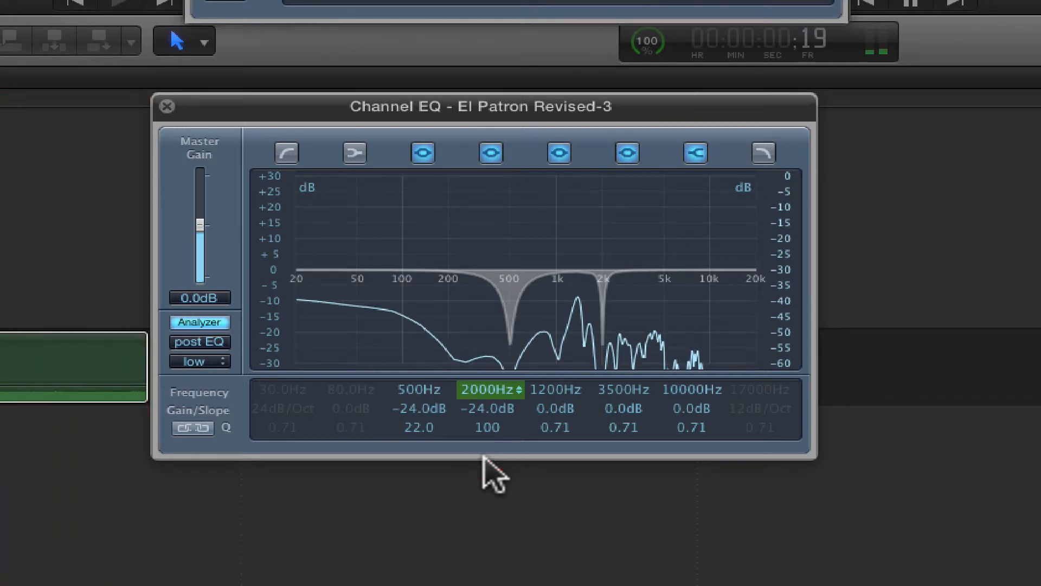
pyautogui.moveTo(483, 454); pyautogui.dragTo(484, 457)
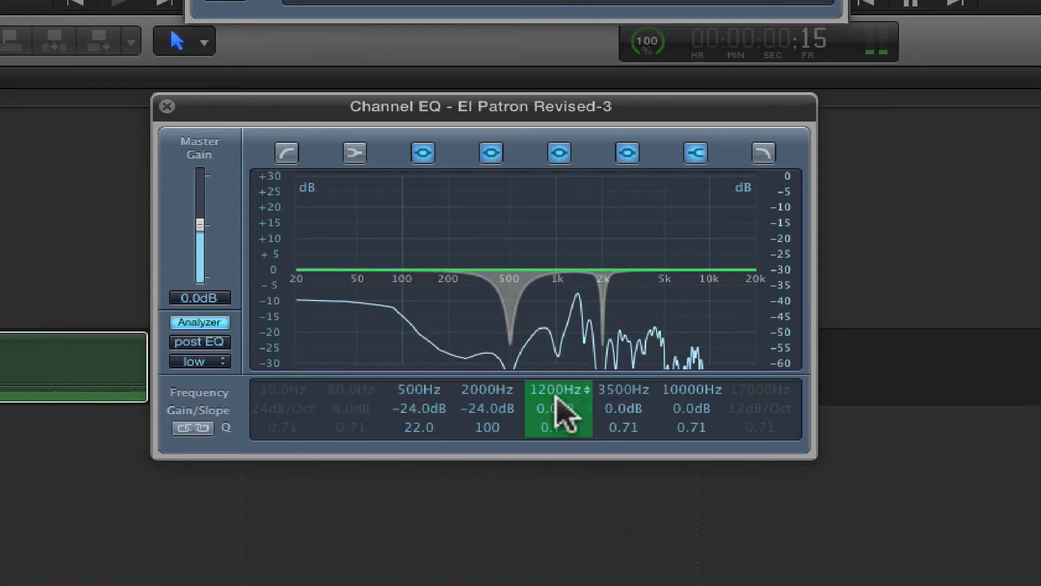
# Step: Make the second EQ's 1200 Hz band a narrow notch at 1360 Hz with -24.0 dB gain and a Q of 100
pyautogui.moveTo(556, 397); pyautogui.dragTo(532, 548)
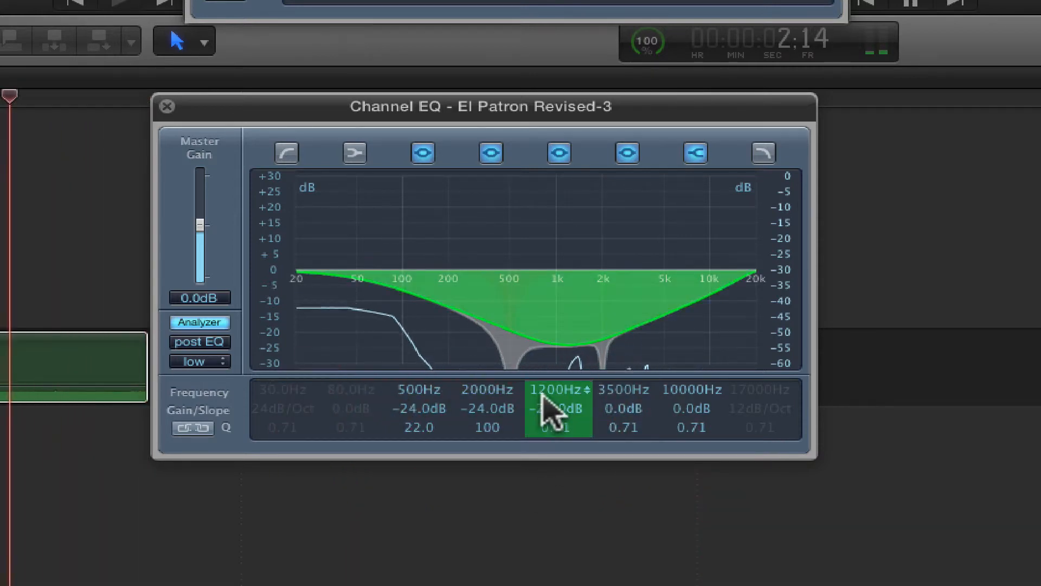
pyautogui.moveTo(545, 393); pyautogui.dragTo(560, 267)
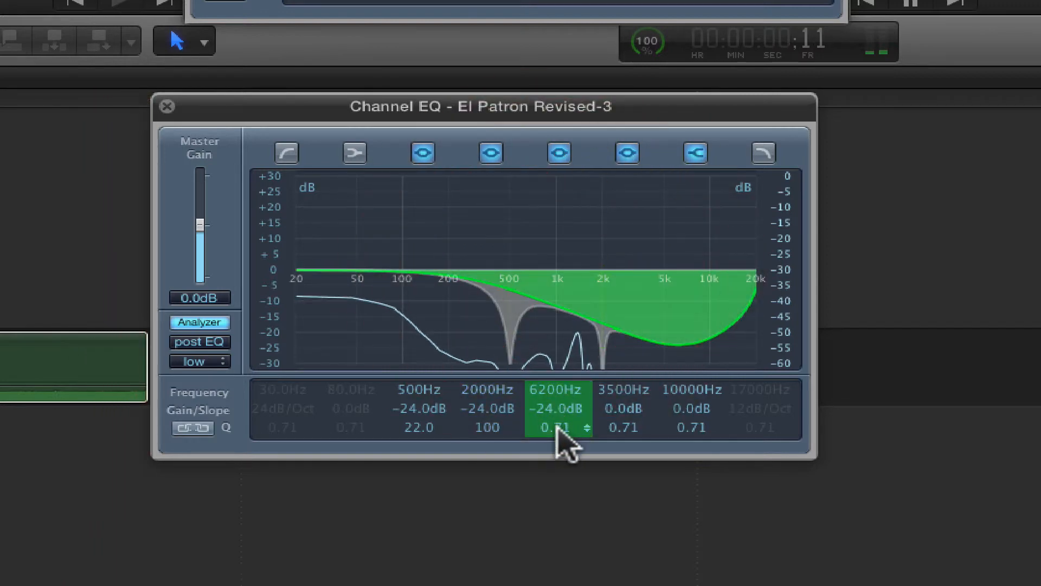
pyautogui.moveTo(557, 428); pyautogui.dragTo(546, 450)
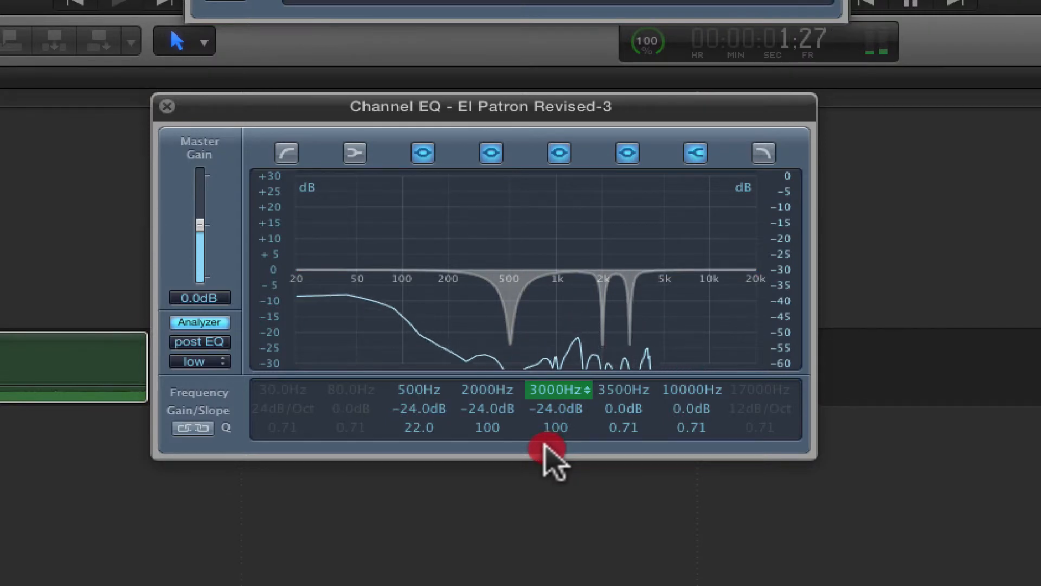
pyautogui.moveTo(546, 441); pyautogui.dragTo(533, 503)
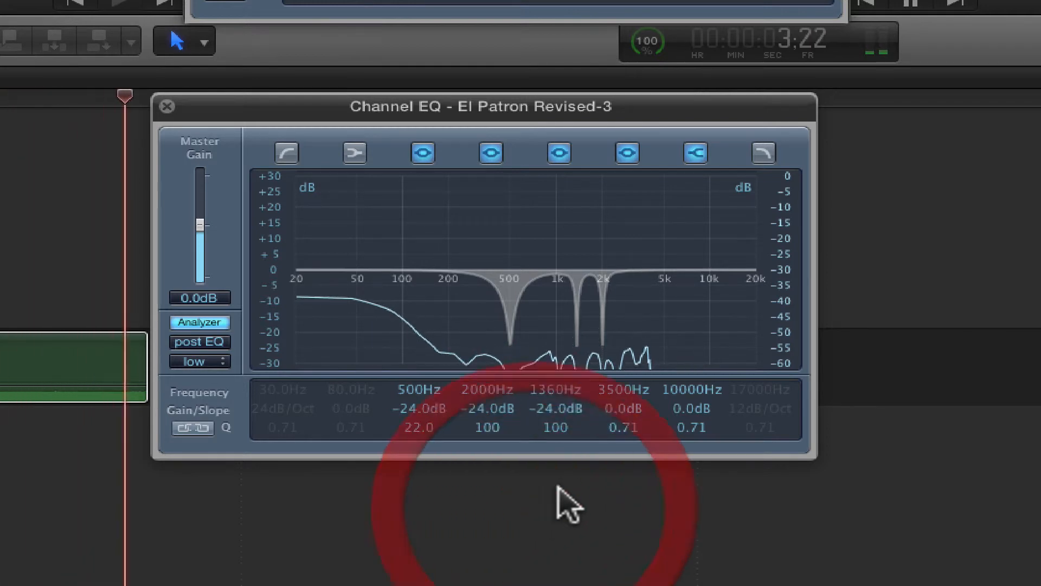
# Step: Make the second EQ's 3500 Hz band a 1000 Hz notch with -24.0 dB gain and a Q of 100, and switch off the 10000 Hz band
pyautogui.click(583, 415)
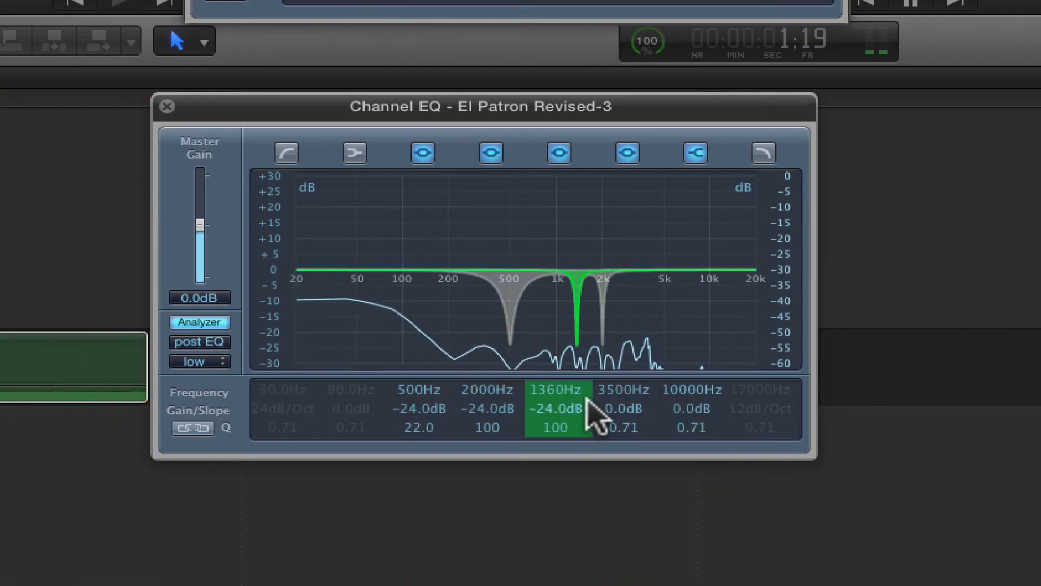
pyautogui.click(609, 411)
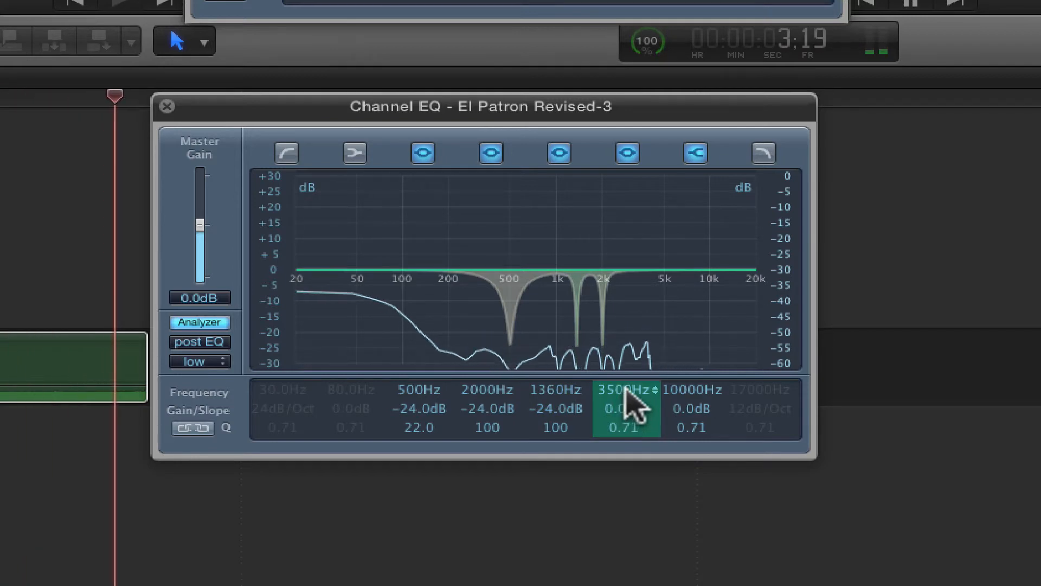
pyautogui.moveTo(626, 403); pyautogui.dragTo(625, 481)
pyautogui.moveTo(627, 425); pyautogui.dragTo(639, 349)
pyautogui.click(696, 153)
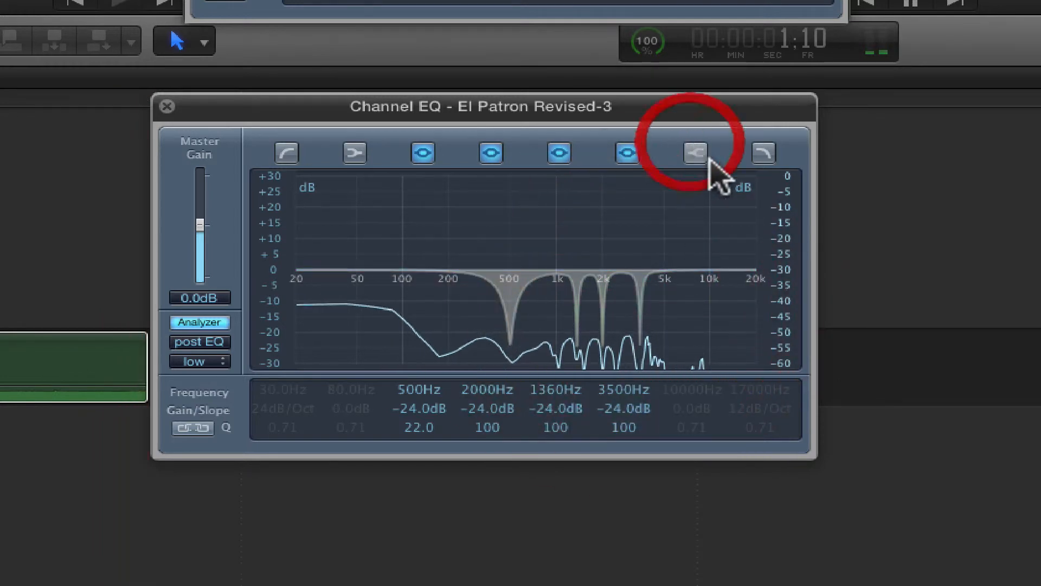
pyautogui.moveTo(623, 383); pyautogui.dragTo(607, 483)
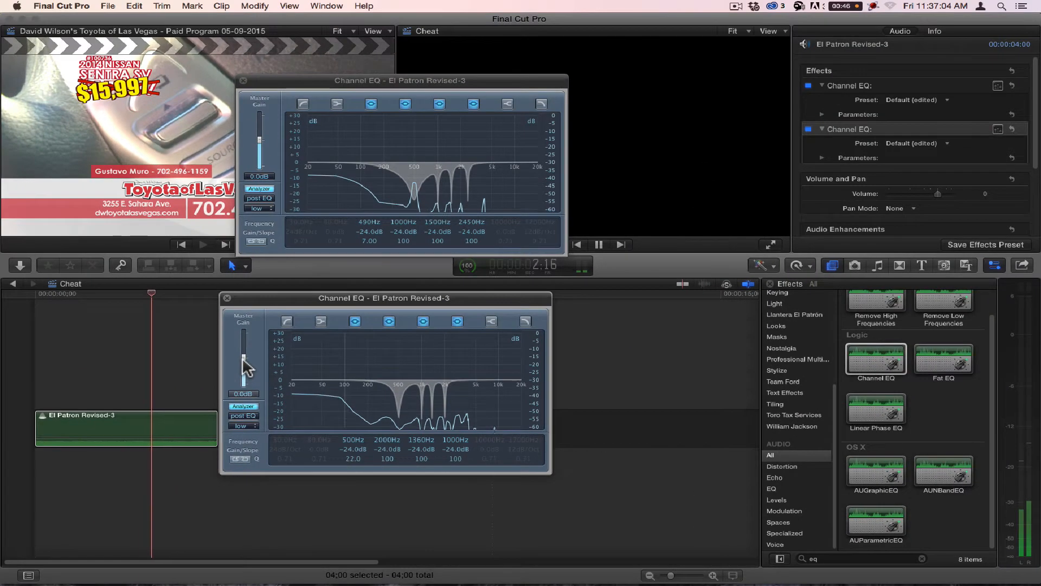
# Step: Raise the master gain to +3.0 dB in the second EQ and +2.5 dB in the first, and close both editors
pyautogui.moveTo(221, 308); pyautogui.dragTo(222, 294)
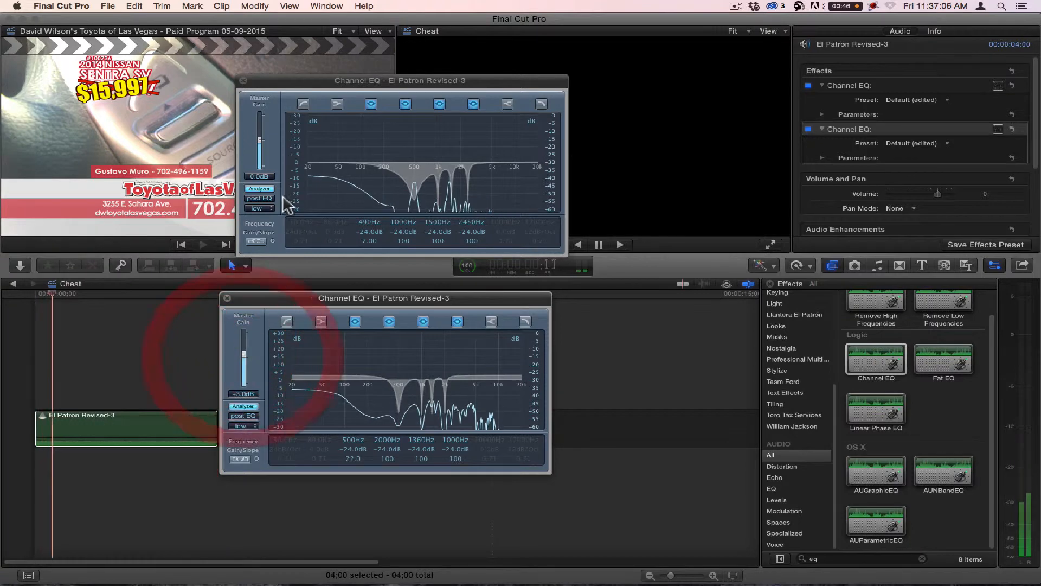
pyautogui.click(259, 139)
pyautogui.moveTo(259, 135); pyautogui.dragTo(259, 133)
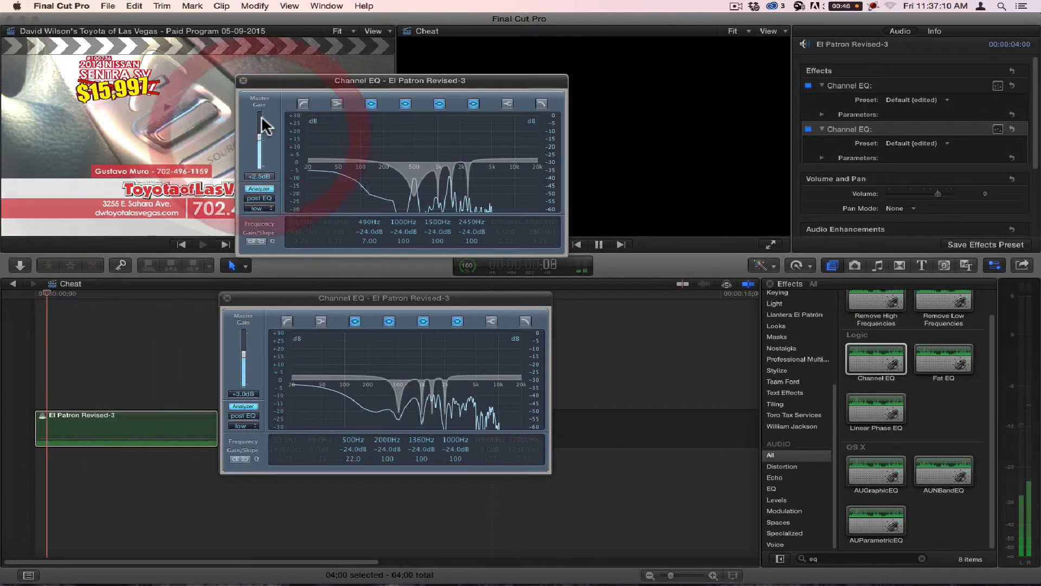
pyautogui.click(243, 81)
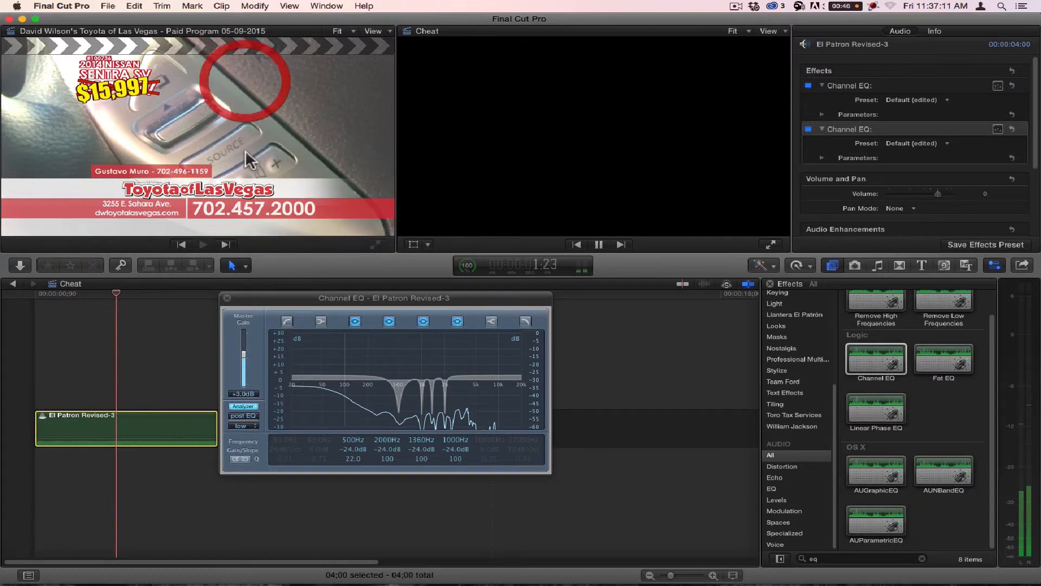
pyautogui.click(227, 298)
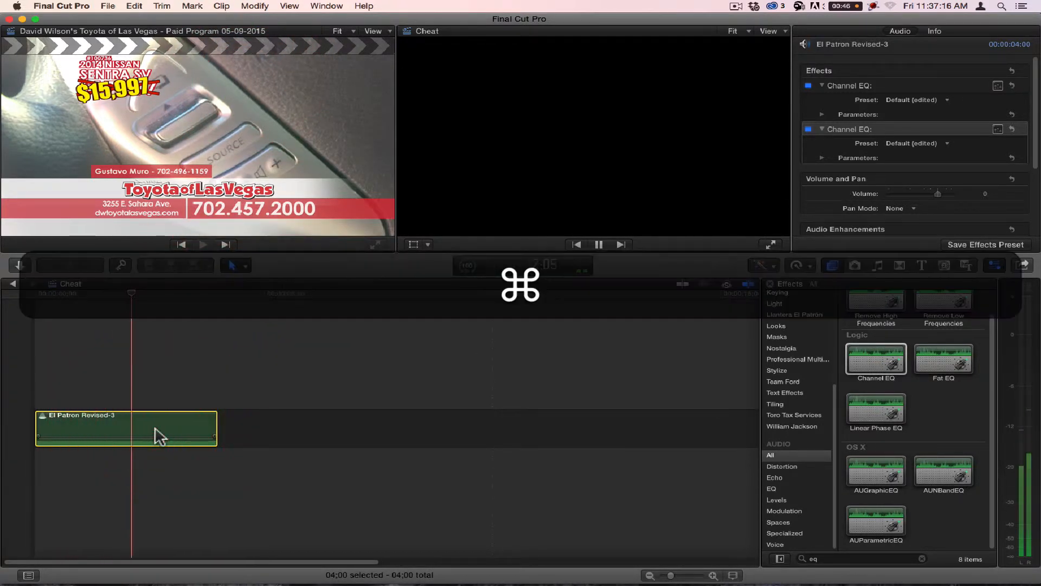
# Step: Copy the EQ-treated El Patron Revised-3 clip from the Cheat timeline and return to the test timeline
pyautogui.press('super+c')
pyautogui.click(109, 314)
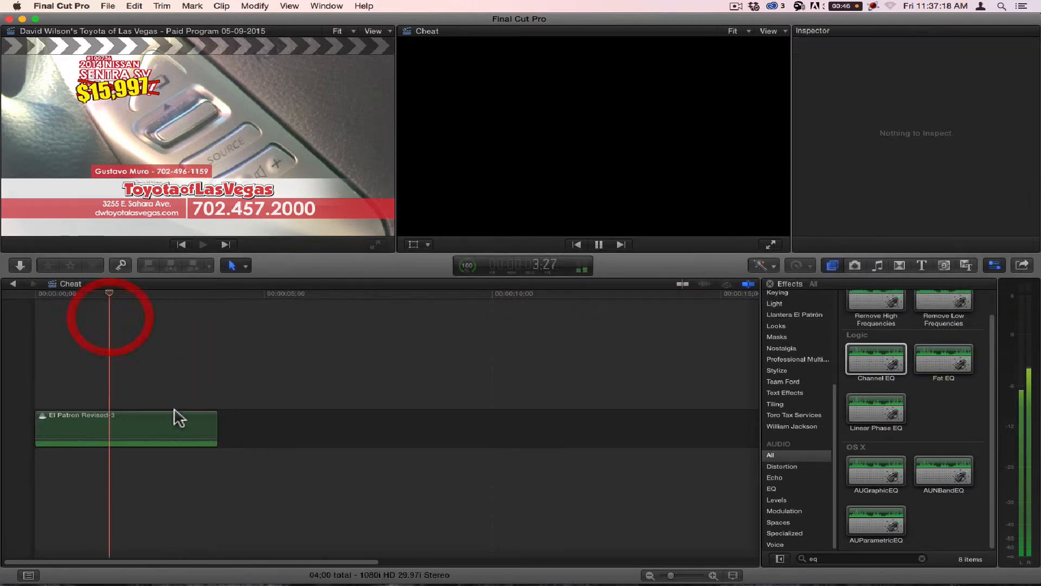
pyautogui.click(157, 426)
pyautogui.press('super+c')
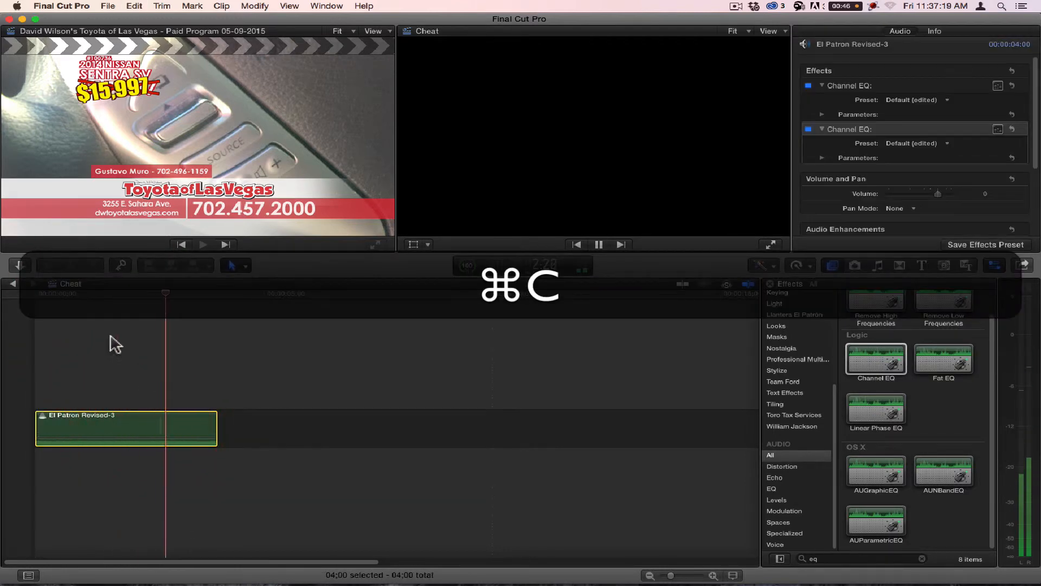
pyautogui.click(13, 283)
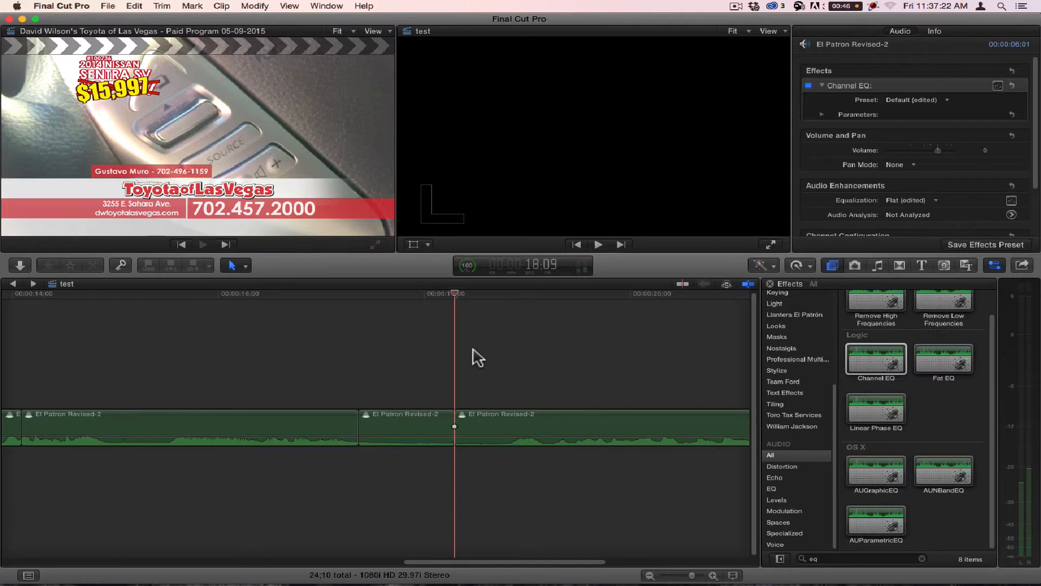
# Step: Delete the last two El Patron Revised-2 clips, the long end piece and the short one before it
pyautogui.hotkey('alt', 'z')
pyautogui.keyDown('alt'); pyautogui.click(362, 368); pyautogui.keyUp('alt')
pyautogui.keyDown('alt'); pyautogui.click(363, 369); pyautogui.keyUp('alt')
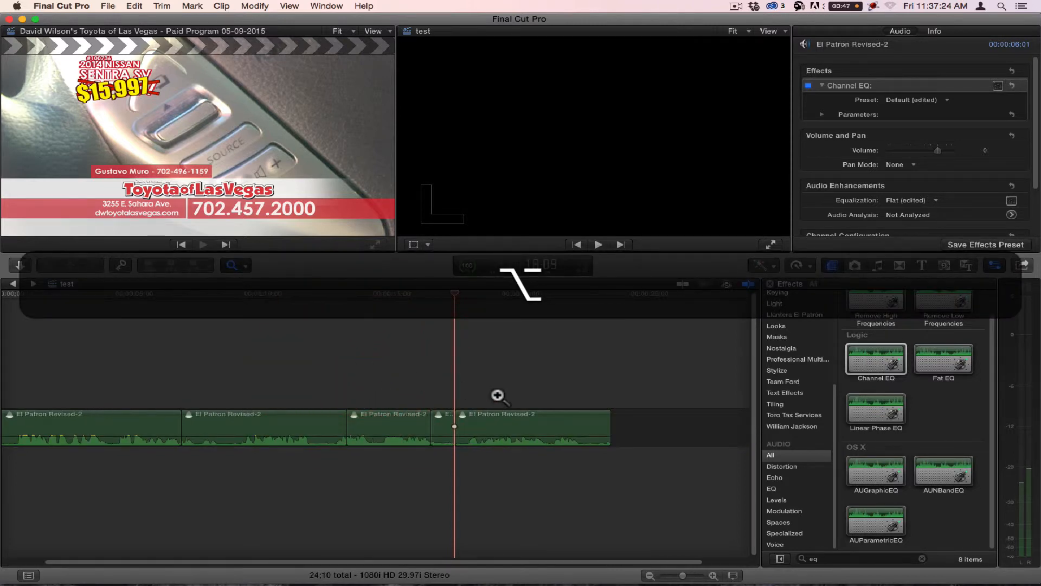
pyautogui.press('a')
pyautogui.click(510, 426)
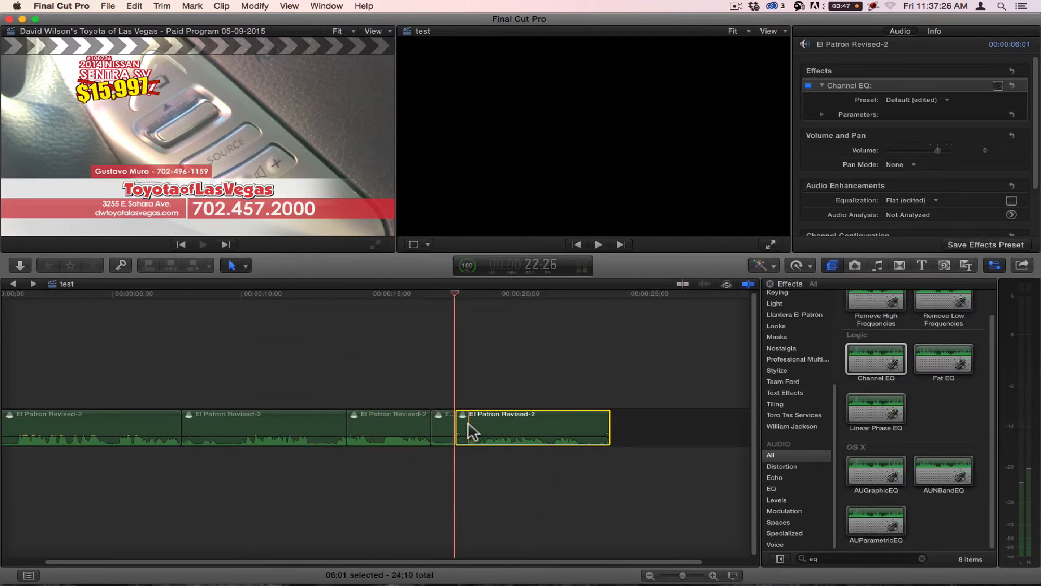
pyautogui.press('BackSpace')
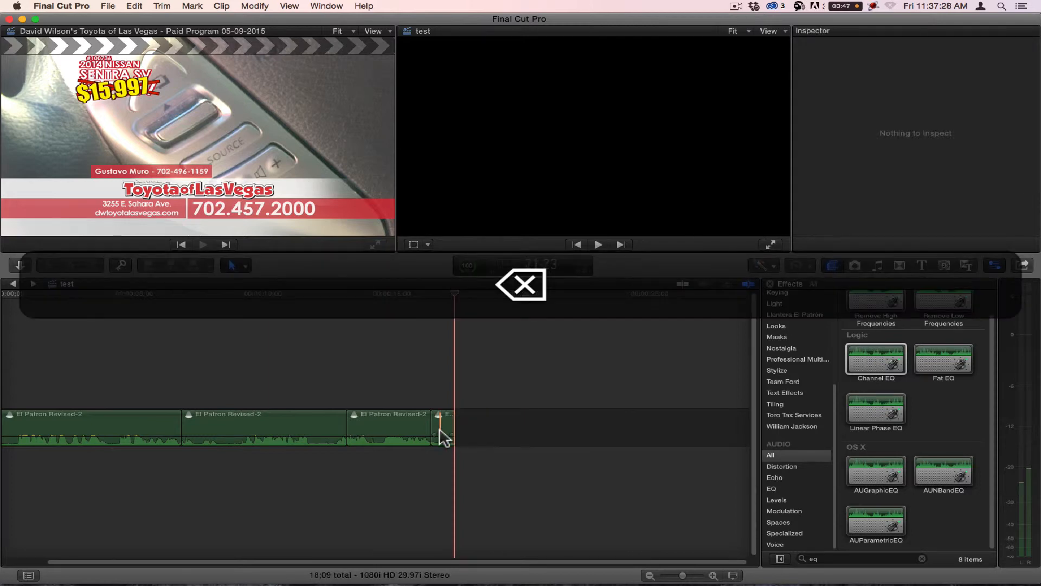
pyautogui.click(438, 428)
pyautogui.press('BackSpace')
# Step: Extend the end of the last remaining El Patron Revised-2 clip to about 9 seconds long and remove its Channel EQ effect
pyautogui.moveTo(432, 428); pyautogui.dragTo(580, 428)
pyautogui.press('super+4')
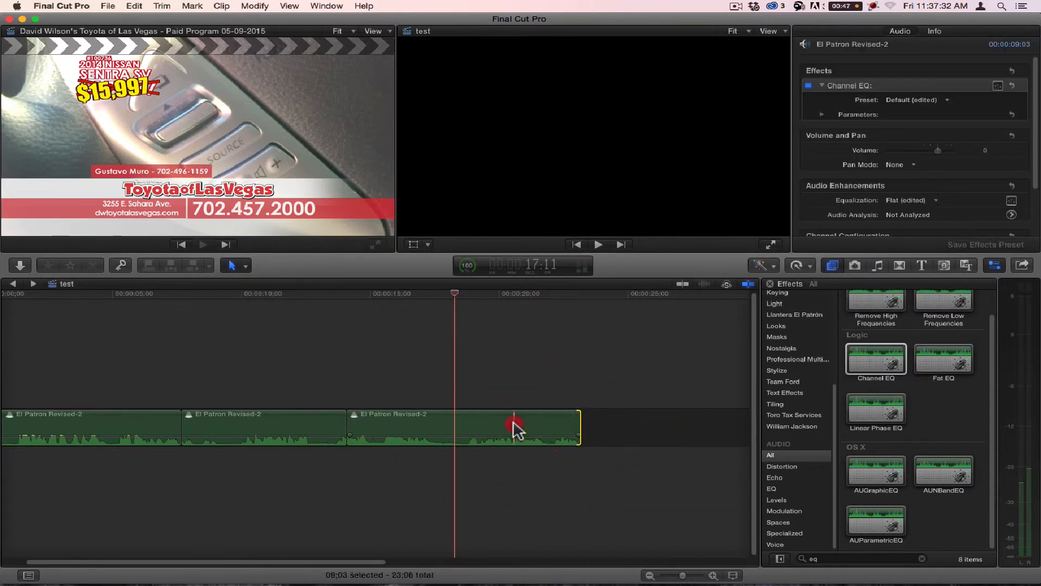
pyautogui.click(516, 426)
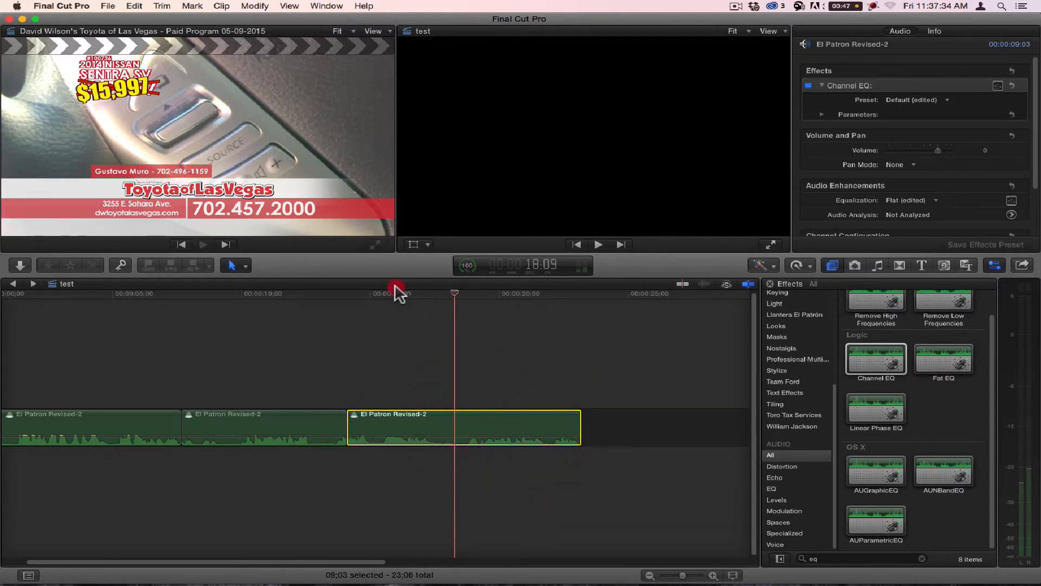
pyautogui.click(847, 86)
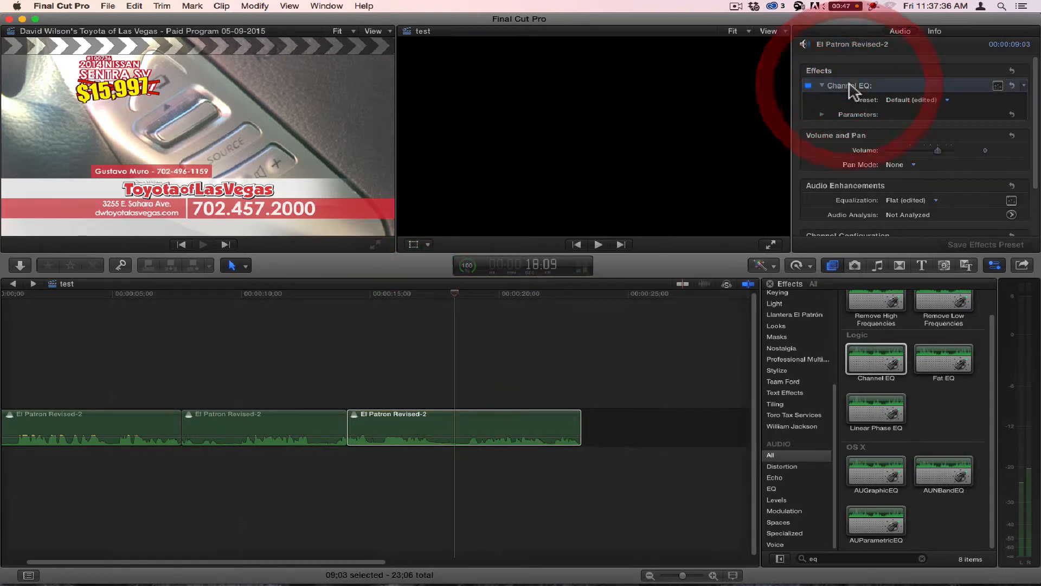
pyautogui.press('BackSpace')
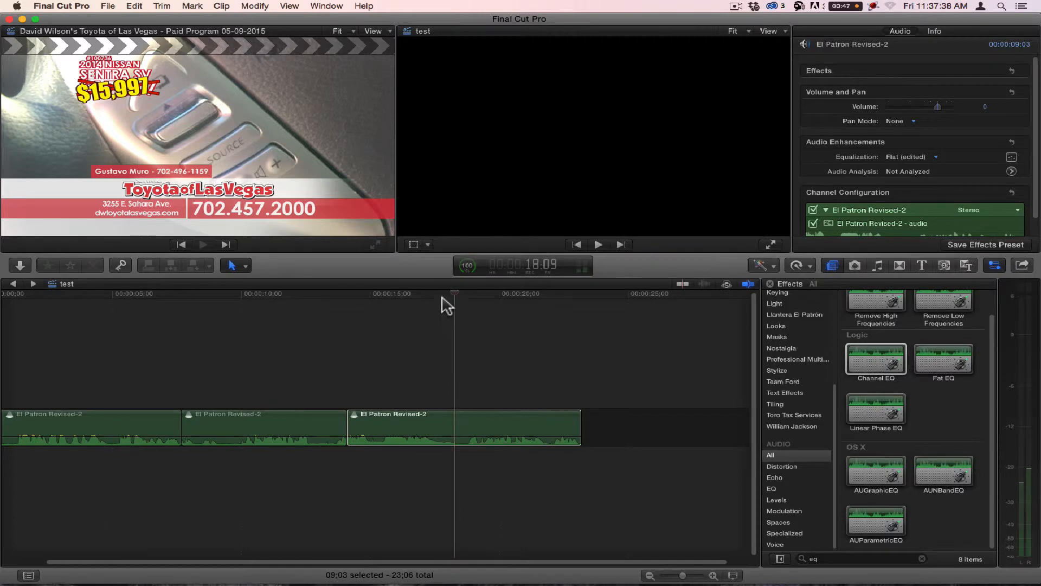
# Step: Play the last clip from its beginning to hear the recording without any EQ effect
pyautogui.moveTo(447, 305); pyautogui.dragTo(350, 304)
pyautogui.press('space')
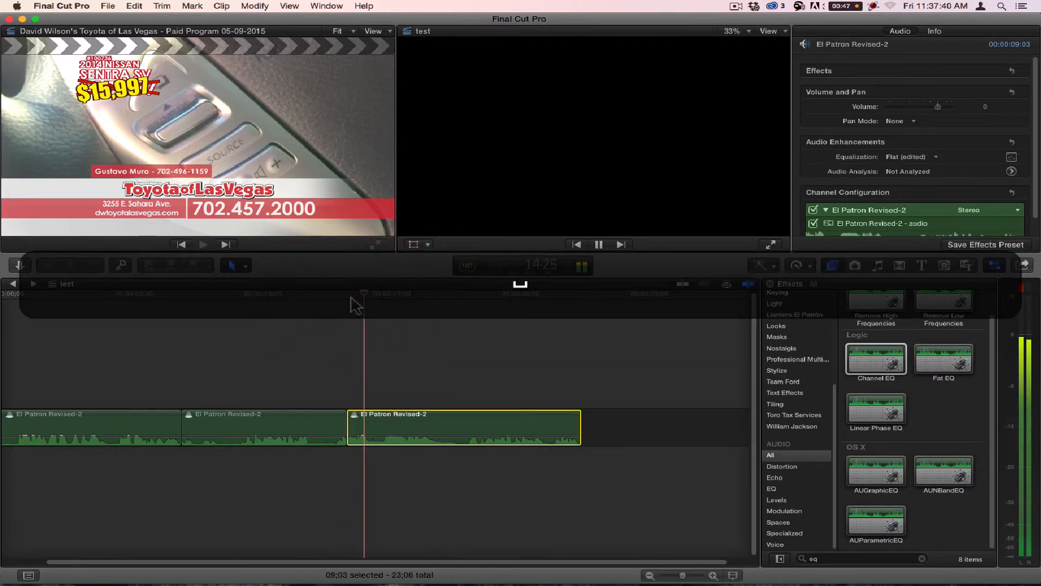
pyautogui.press('space')
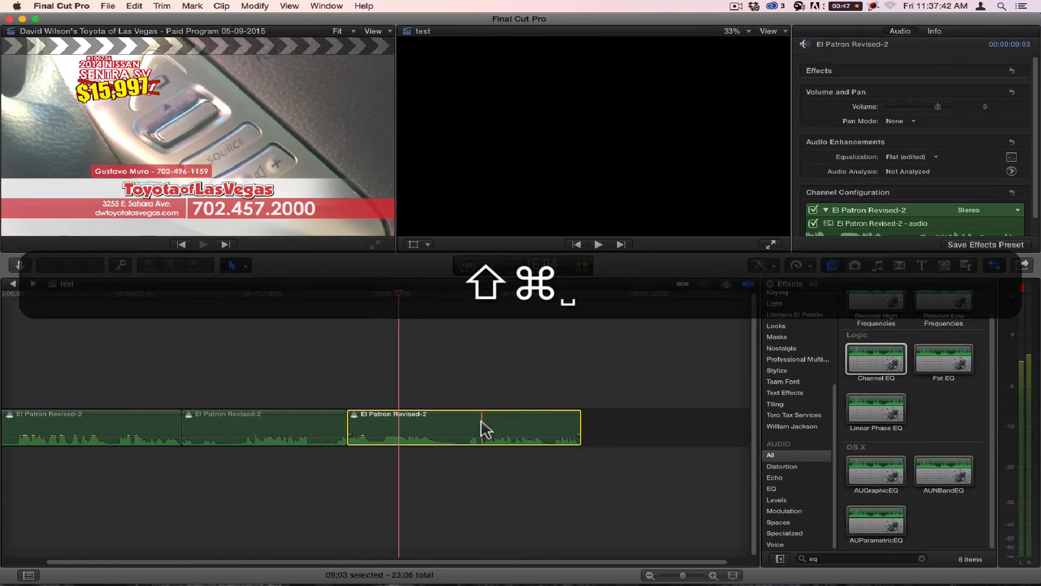
# Step: Paste only the copied Effects attributes, both Channel EQs, onto the last El Patron Revised-2 clip
pyautogui.press('shift+super+v')
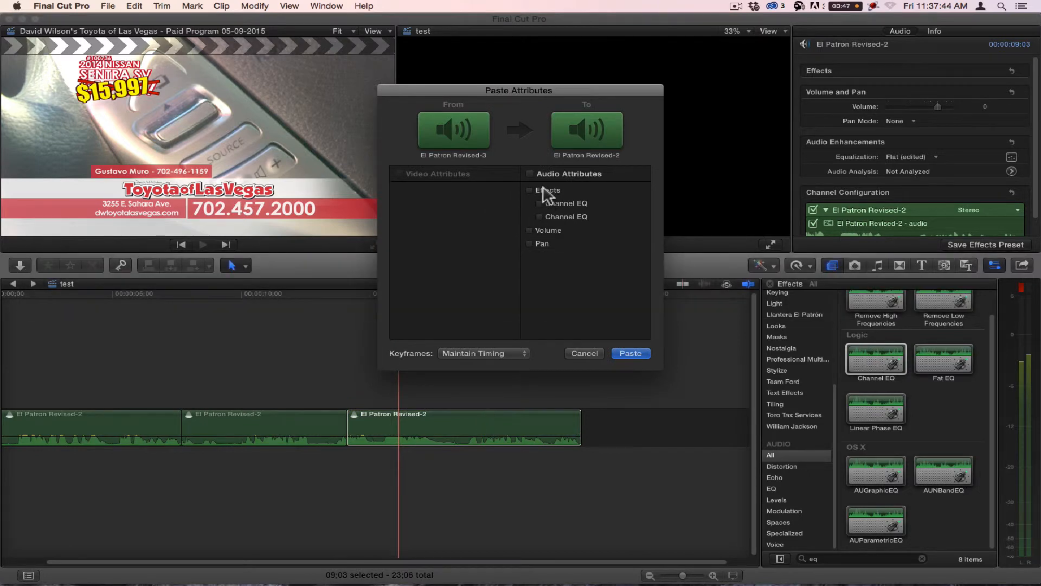
pyautogui.click(544, 191)
pyautogui.click(634, 353)
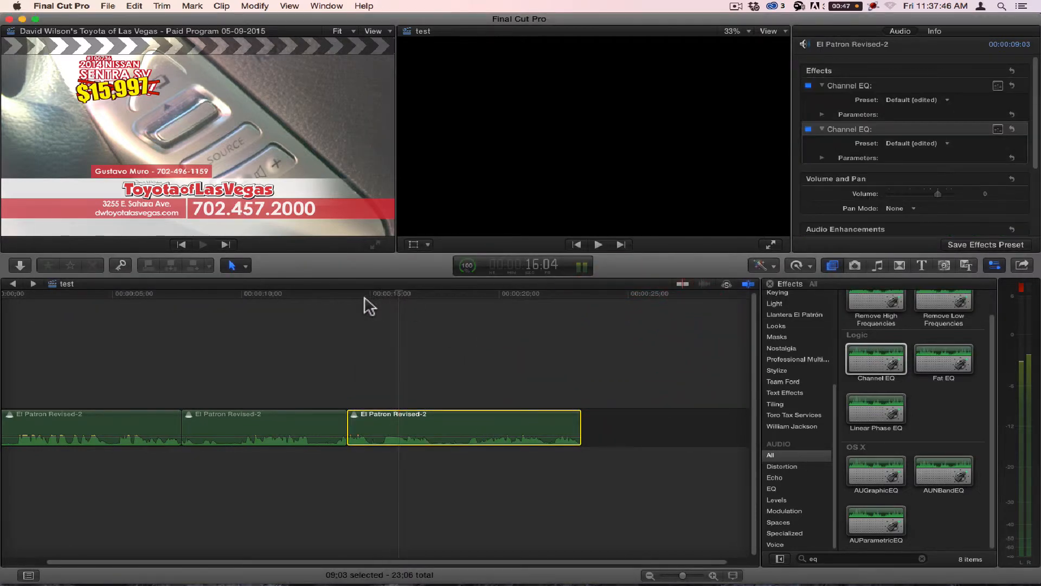
# Step: Play the start of the last clip with both Channel EQs applied, and move the playhead back to 15:26
pyautogui.press('space')
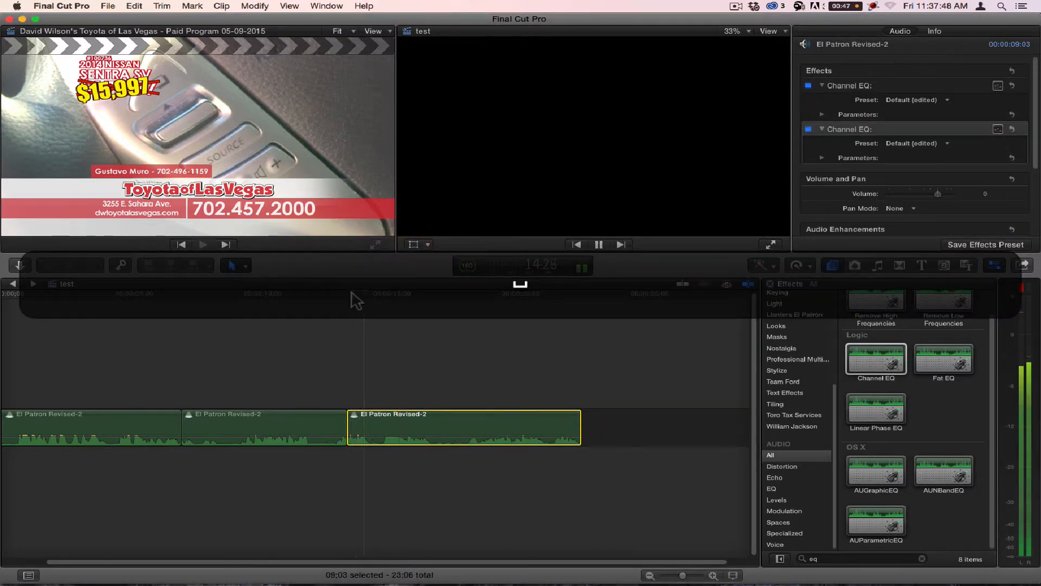
pyautogui.press('space')
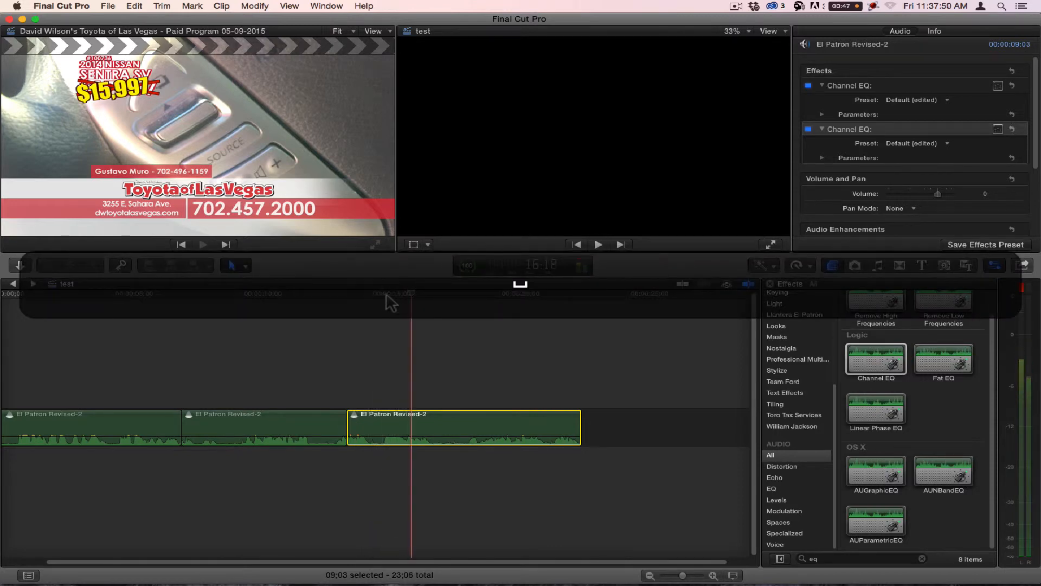
pyautogui.moveTo(401, 295); pyautogui.dragTo(391, 297)
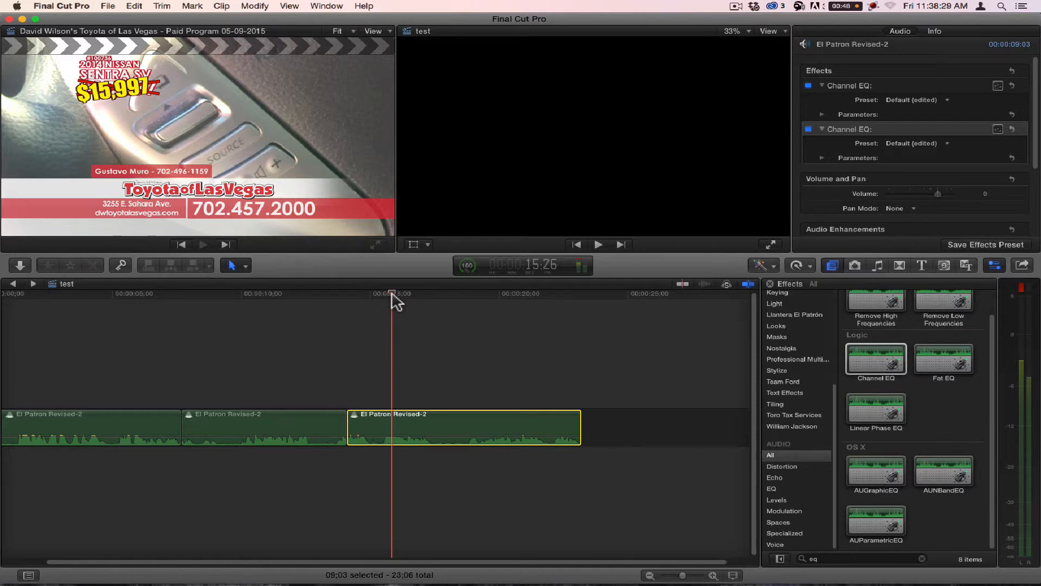
# Step: Play the last El Patron Revised-2 clip from 15:14 to hear it with both Channel EQs on
pyautogui.moveTo(392, 294)
pyautogui.mouseDown()
pyautogui.moveTo(374, 294)
pyautogui.moveTo(389, 294)
pyautogui.mouseUp()
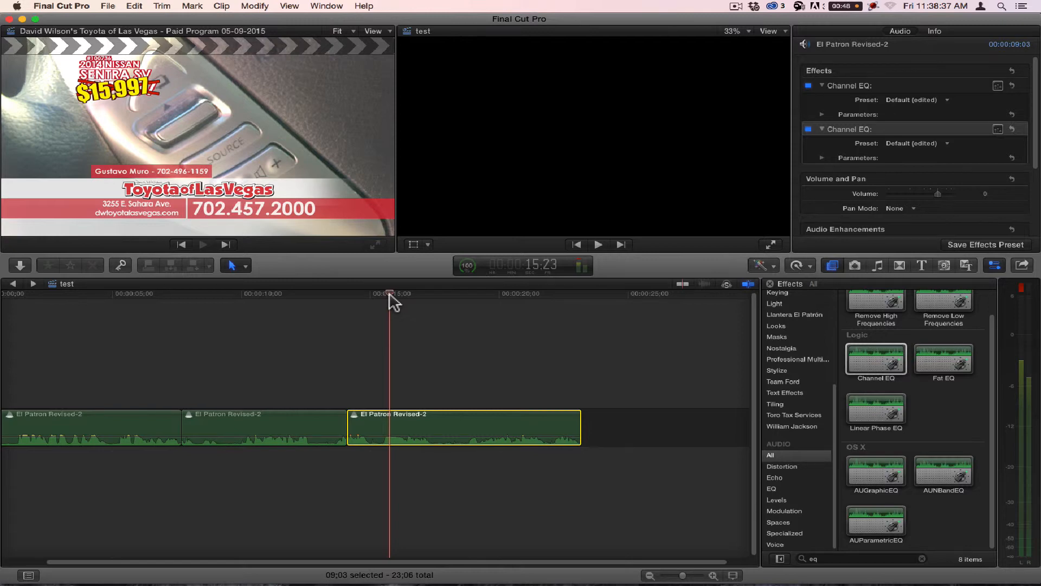
pyautogui.moveTo(389, 294); pyautogui.dragTo(382, 293)
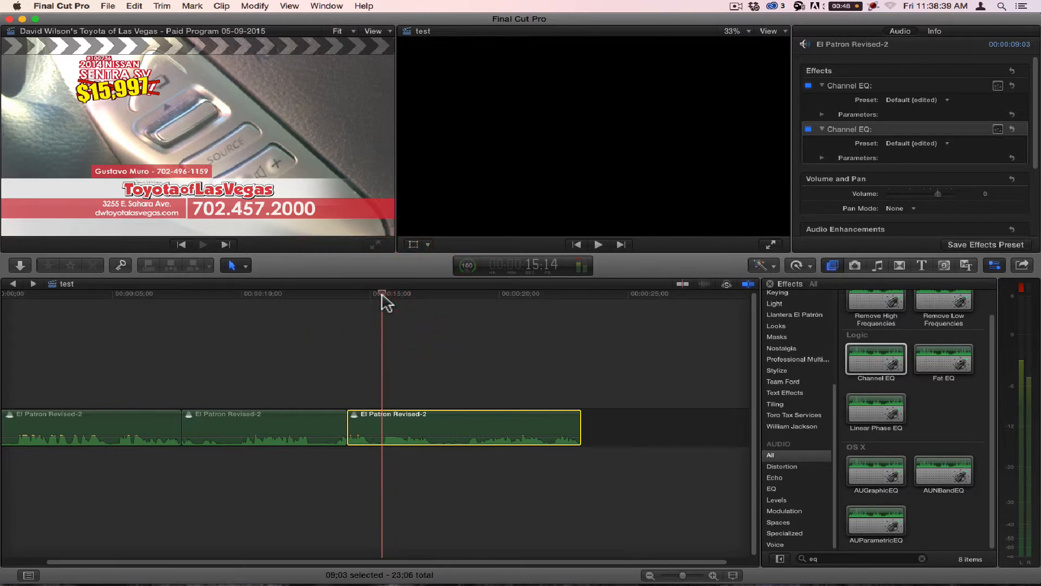
pyautogui.press('space')
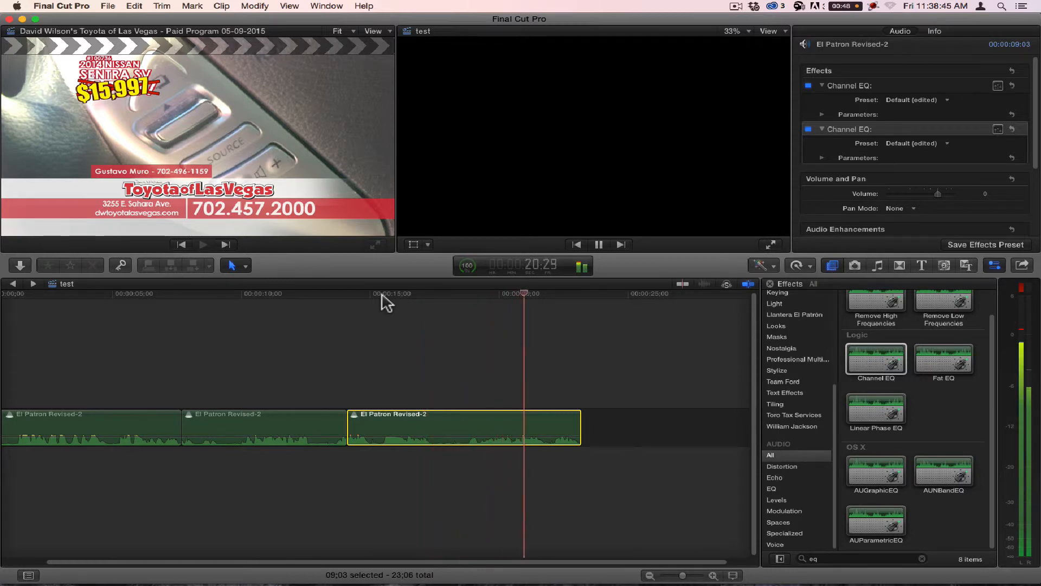
pyautogui.press('space')
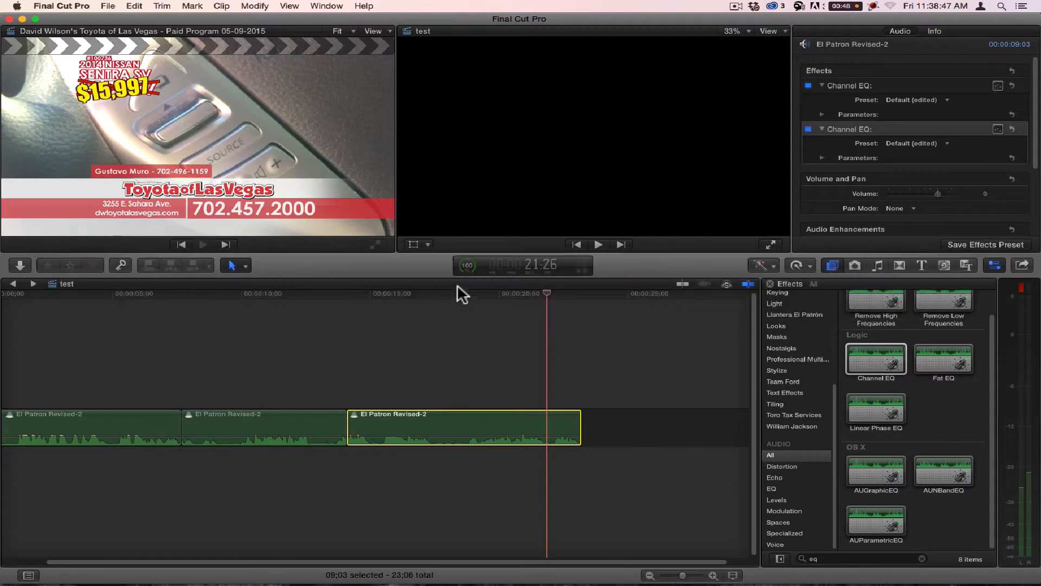
# Step: Split the last clip at 16:12 and turn off both Channel EQs on the short piece before the cut
pyautogui.moveTo(458, 291); pyautogui.dragTo(417, 296)
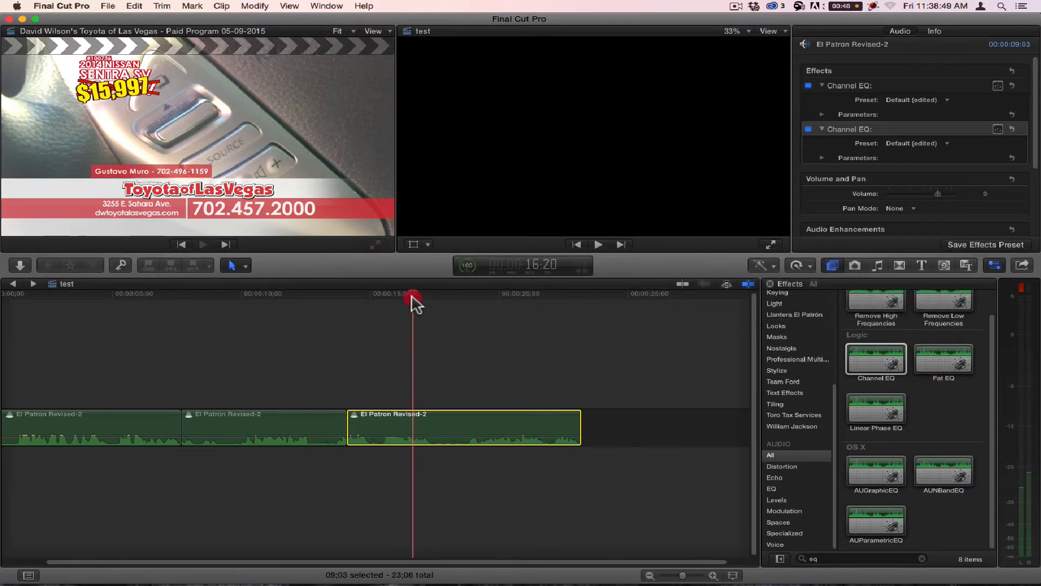
pyautogui.press('super+b')
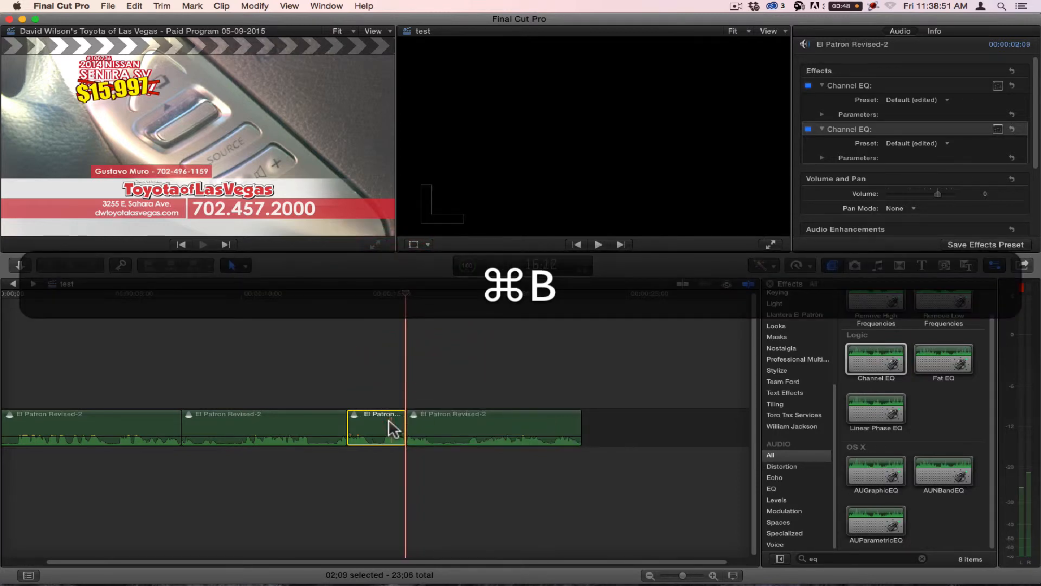
pyautogui.click(387, 426)
pyautogui.click(809, 86)
pyautogui.click(808, 129)
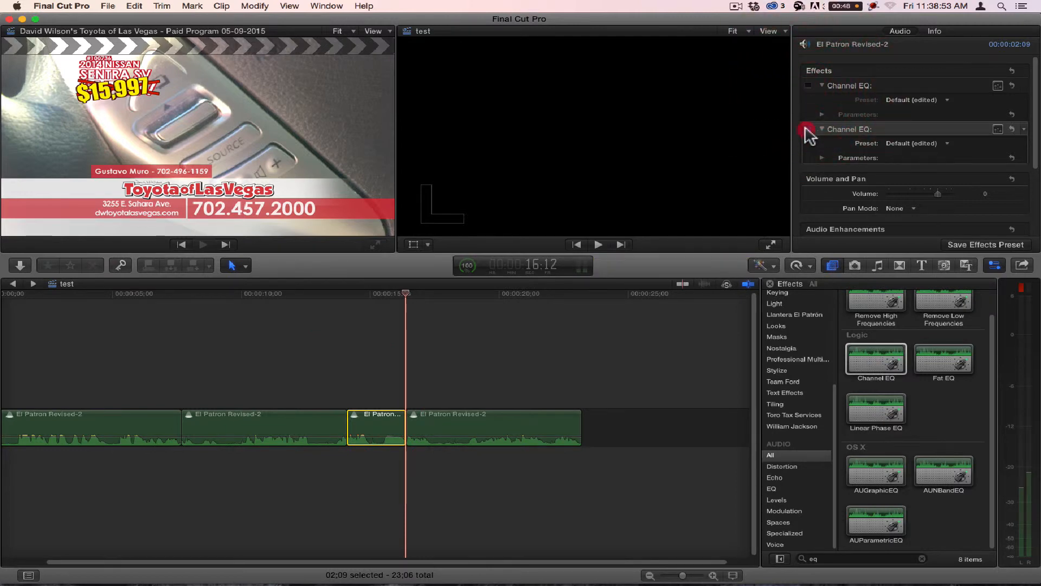
# Step: Play repeatedly across the cut at 16:12 to compare the audio without the Channel EQs and with them
pyautogui.click(332, 304)
pyautogui.press('space')
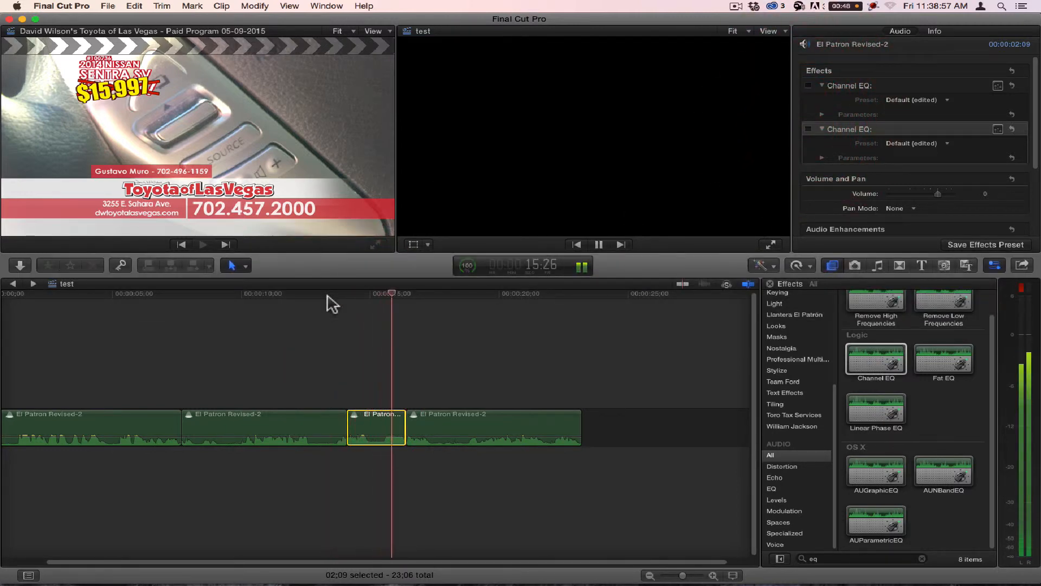
pyautogui.click(385, 294)
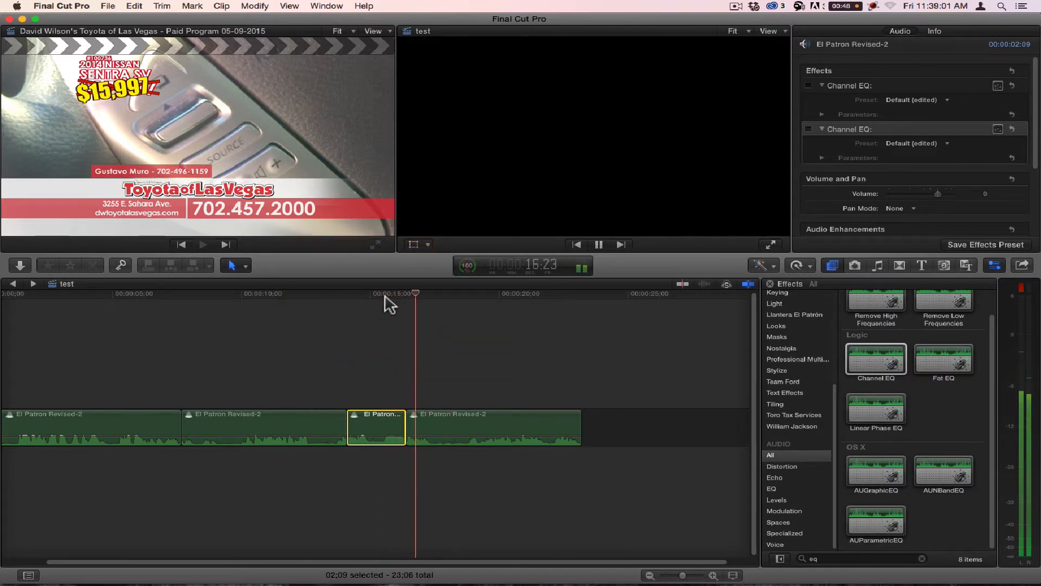
pyautogui.click(390, 294)
pyautogui.press('space')
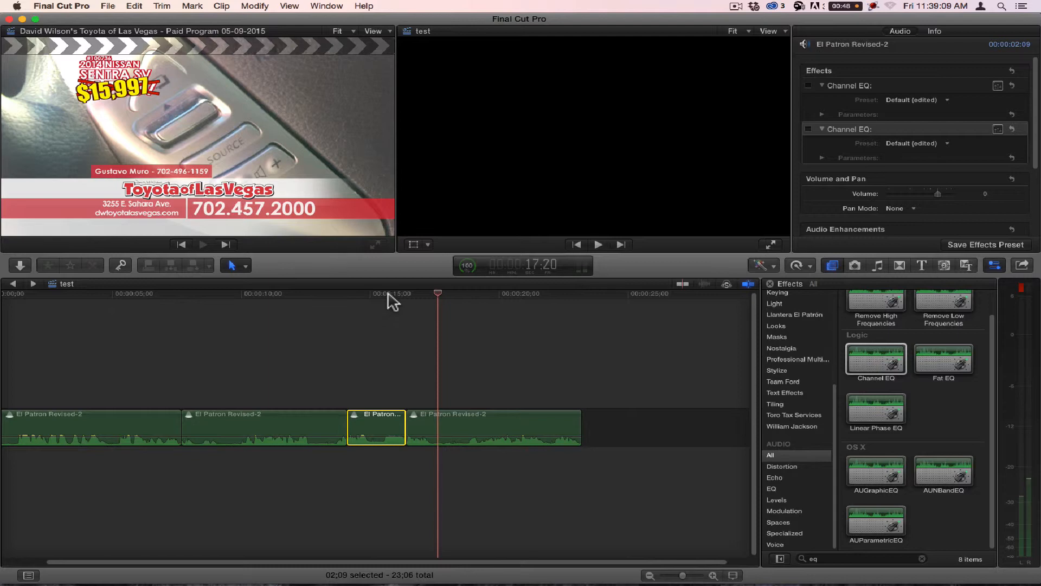
pyautogui.click(387, 294)
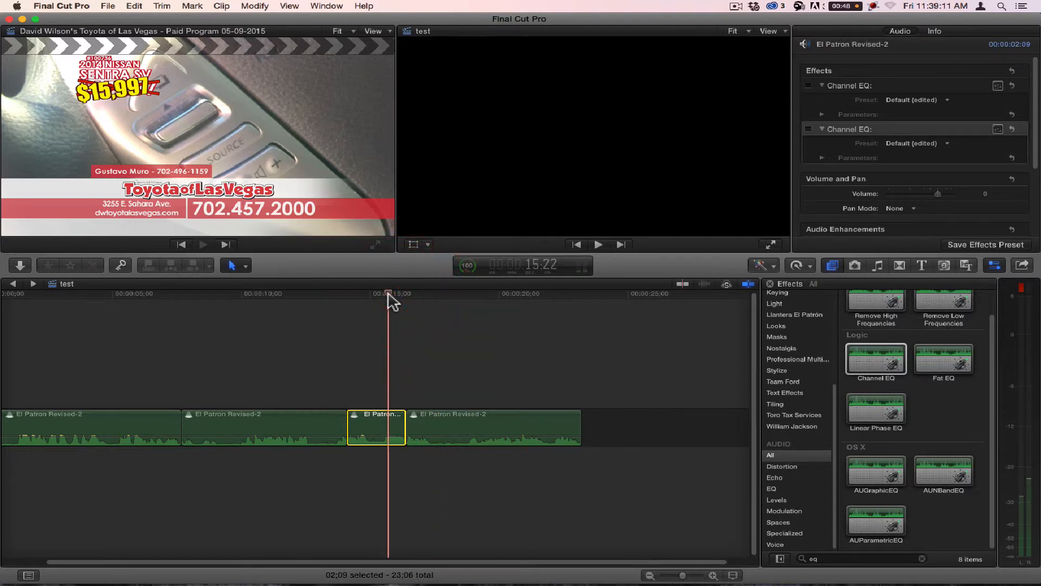
pyautogui.press('space')
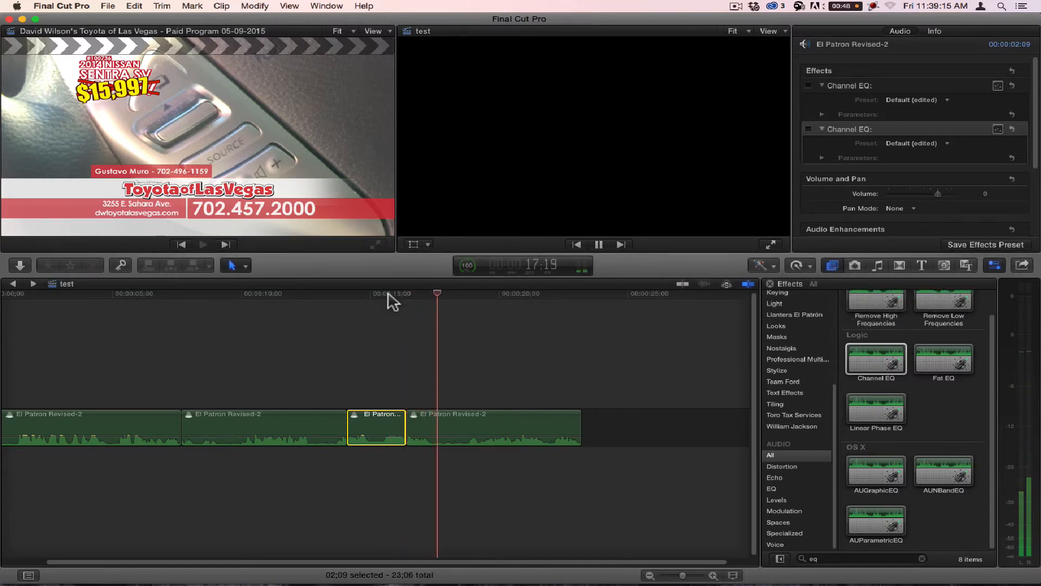
pyautogui.press('space')
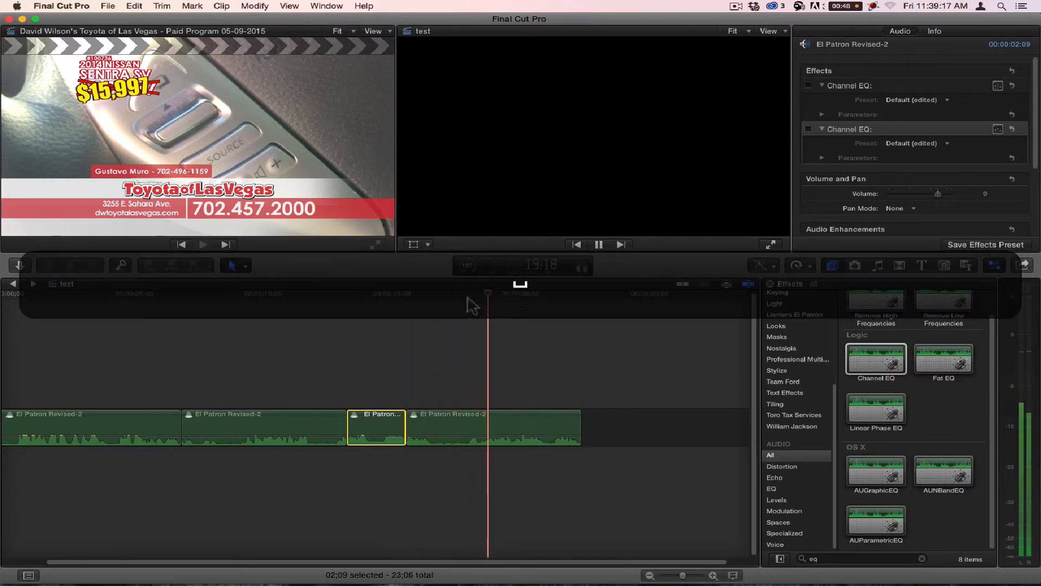
# Step: Split the recording again at 18:17 and turn off both Channel EQs on the final piece
pyautogui.click(462, 293)
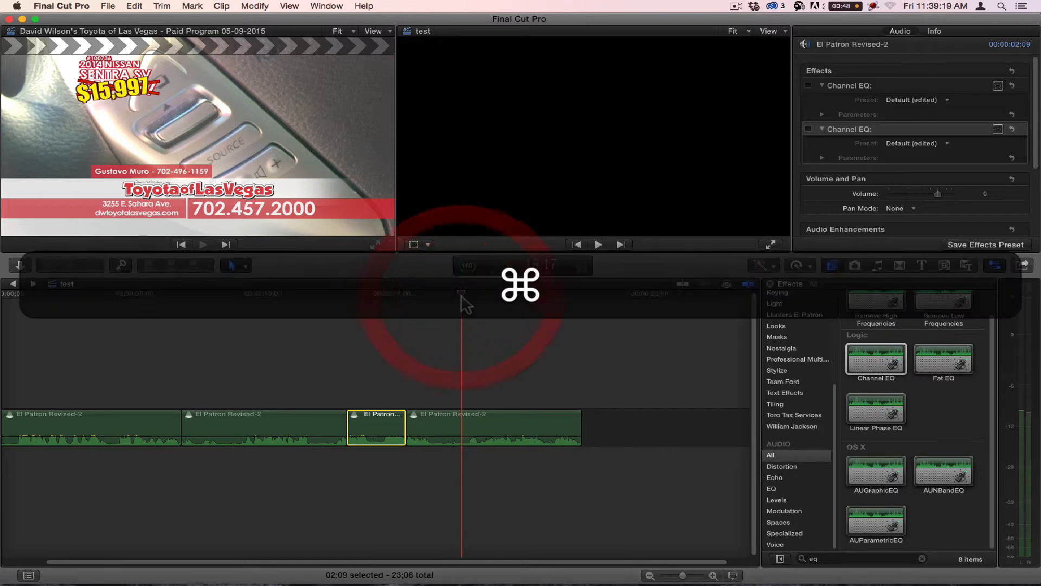
pyautogui.press('super+b')
pyautogui.click(504, 422)
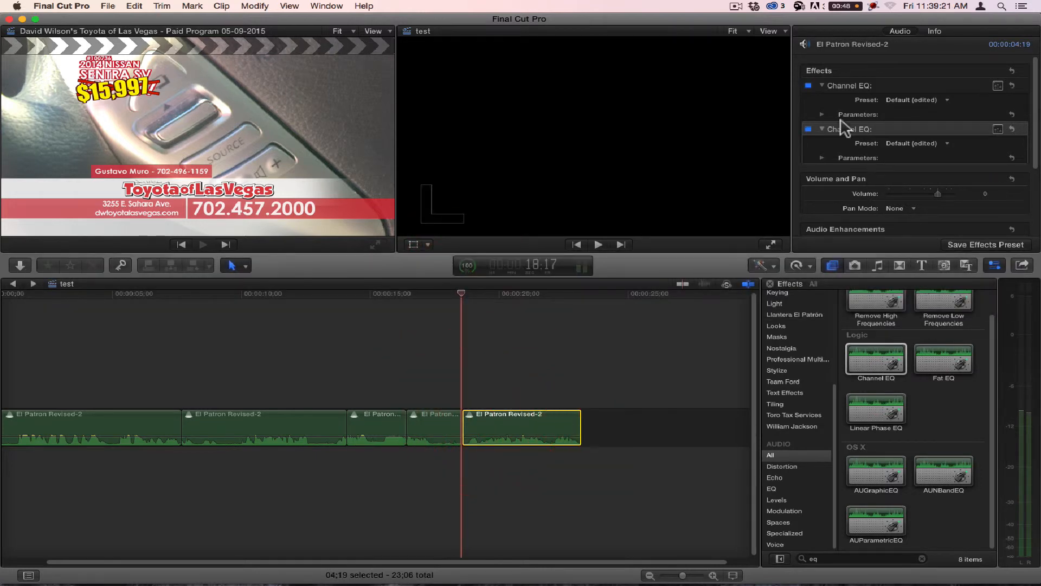
pyautogui.click(809, 130)
pyautogui.click(808, 85)
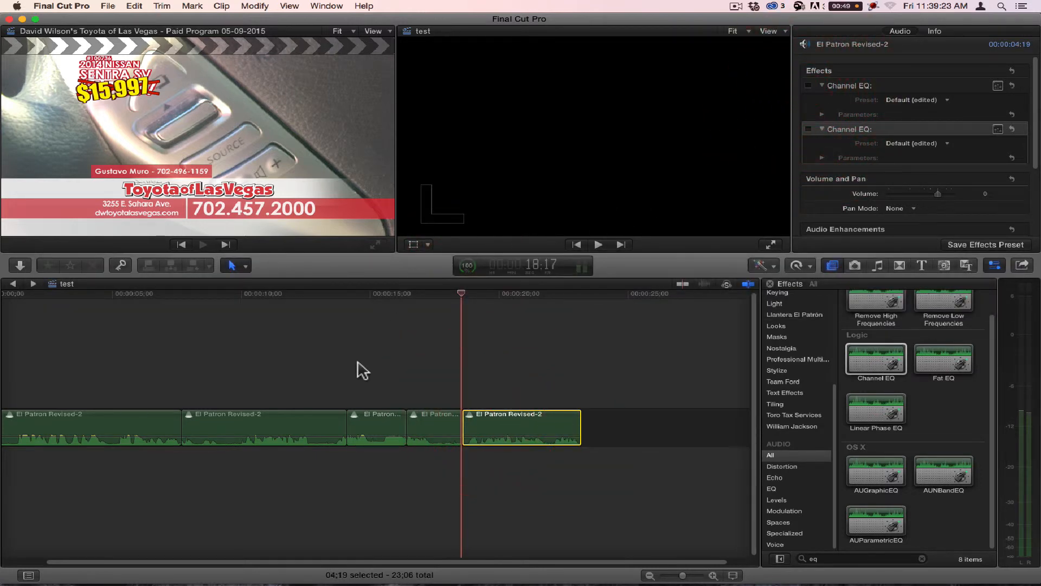
# Step: Turn only the first Channel EQ back on for the short clip that ends at 16:12
pyautogui.click(379, 420)
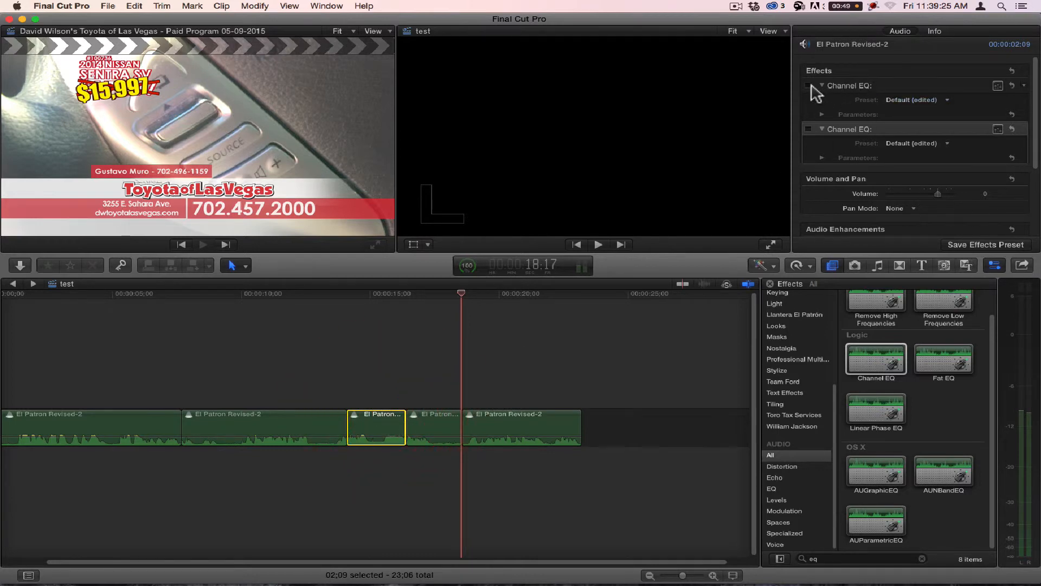
pyautogui.click(811, 86)
pyautogui.click(808, 129)
pyautogui.click(809, 129)
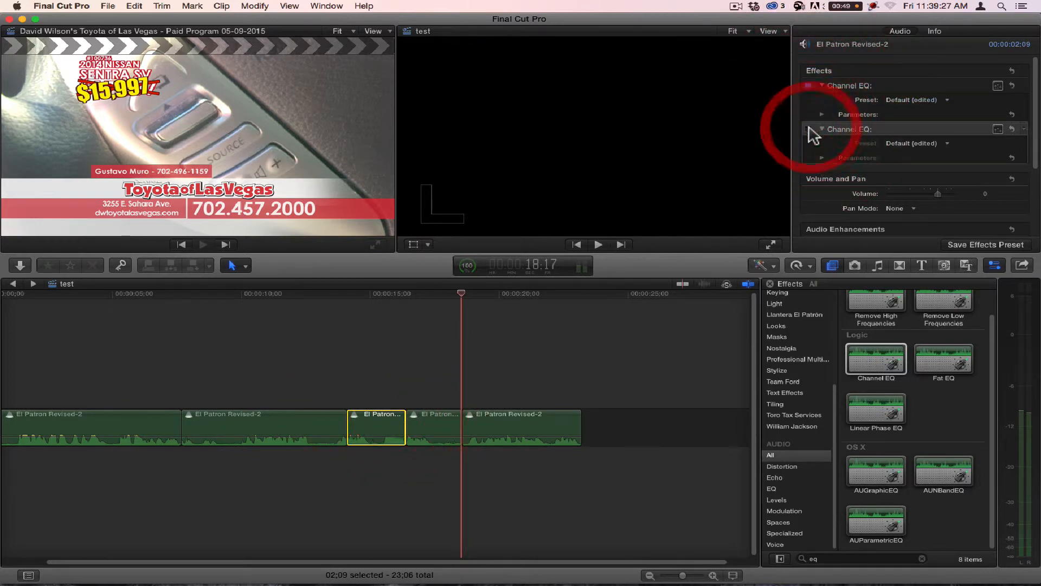
# Step: Play across the cut at 16:12 to compare one Channel EQ with both Channel EQs applied
pyautogui.click(365, 296)
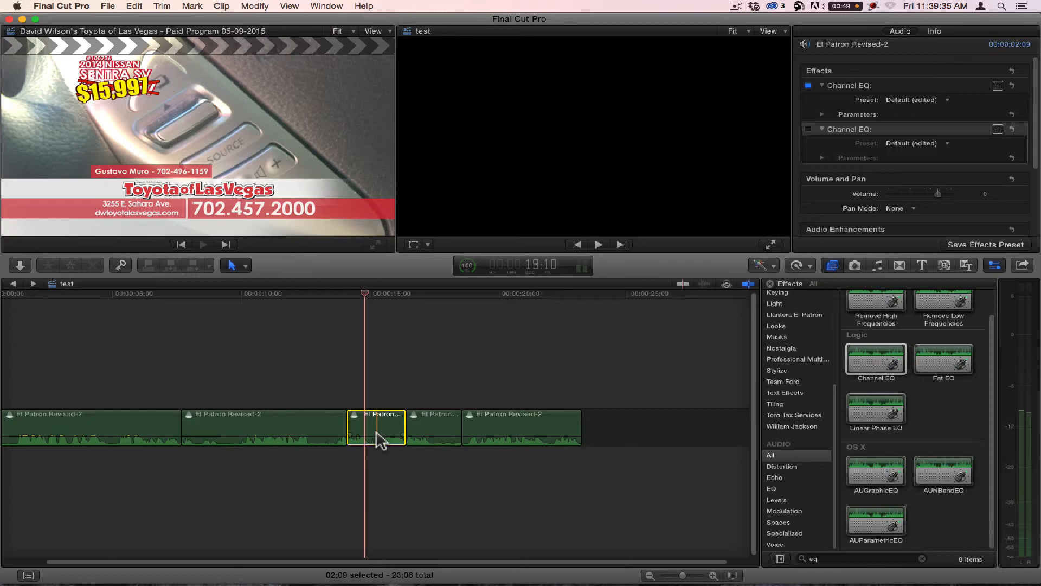
pyautogui.click(353, 293)
pyautogui.press('space')
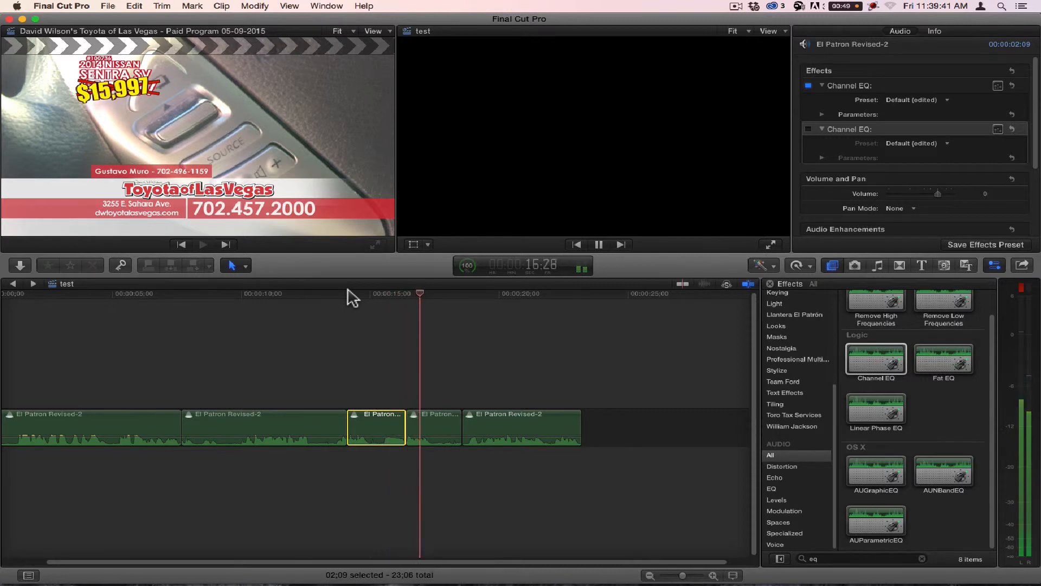
pyautogui.click(428, 295)
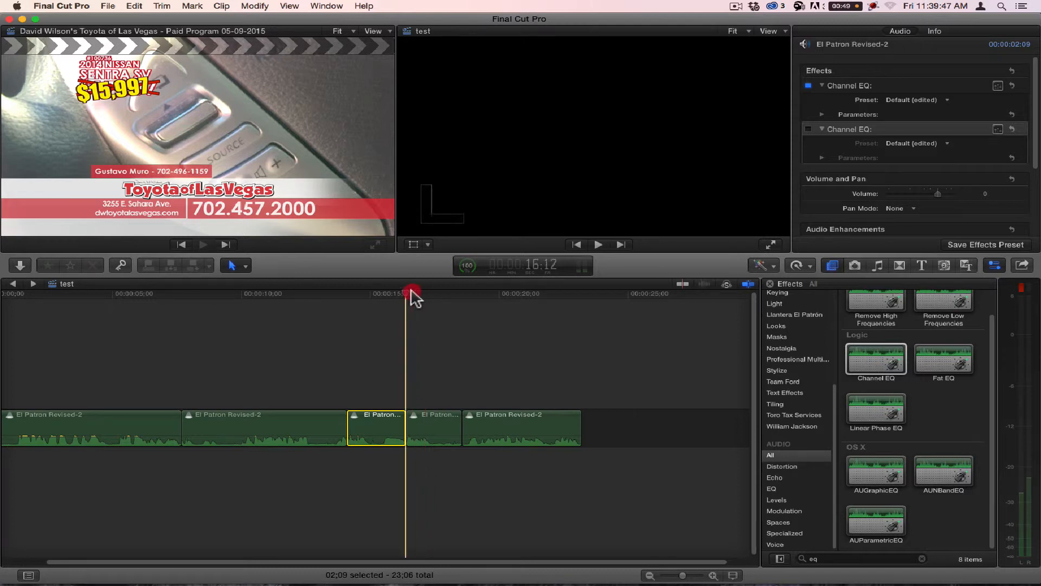
pyautogui.press('space')
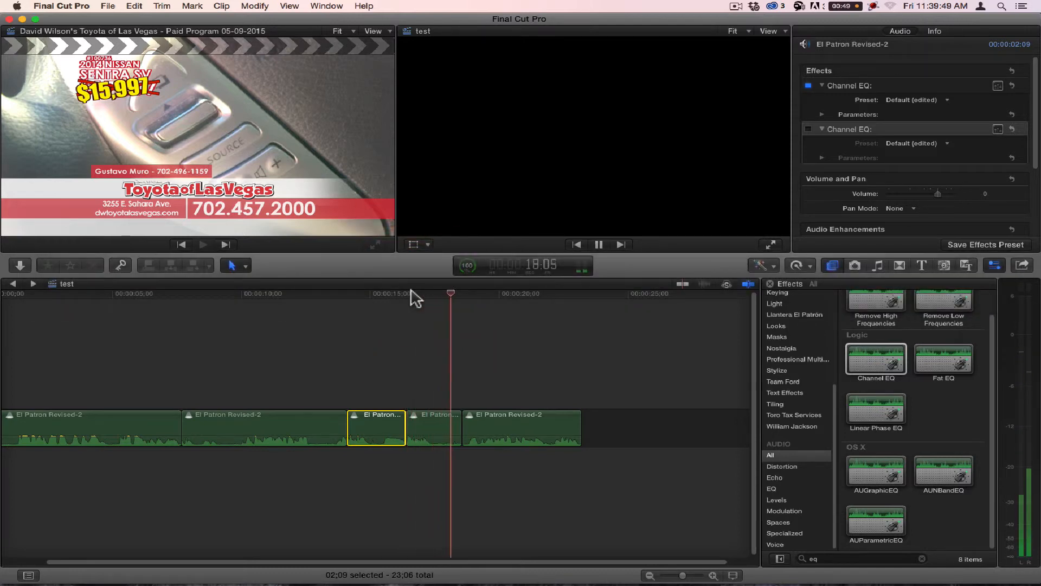
pyautogui.press('space')
pyautogui.press('space')
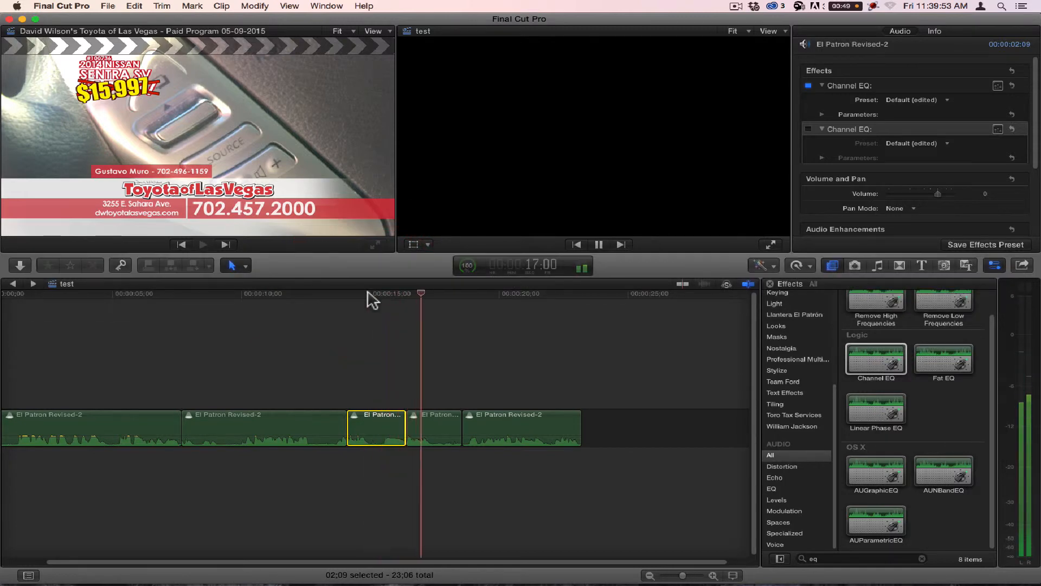
pyautogui.press('space')
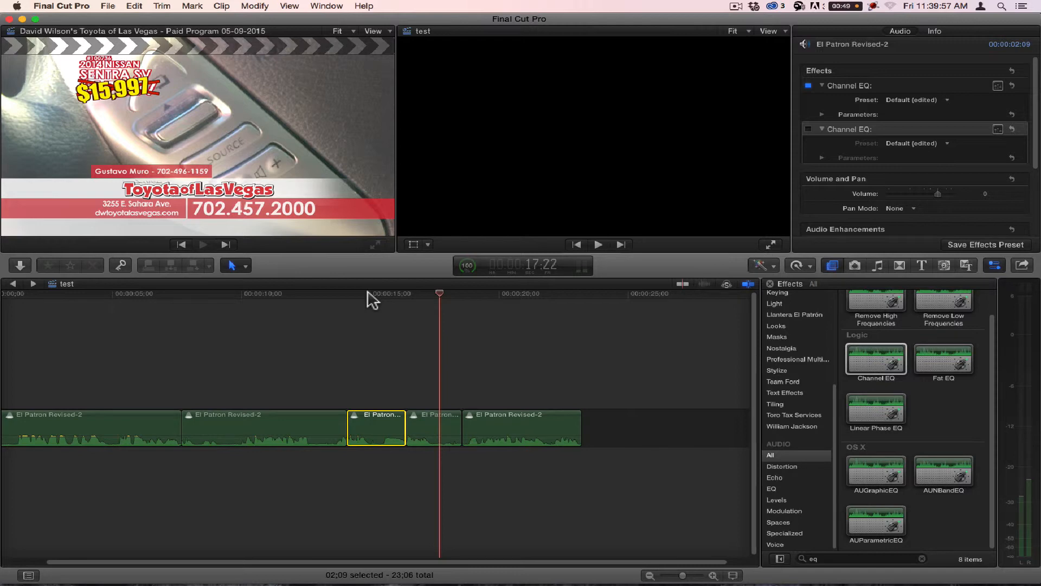
# Step: Add a Fat EQ effect to the last clip, look over its equalizer window, and delete the effect
pyautogui.moveTo(950, 362); pyautogui.dragTo(532, 430)
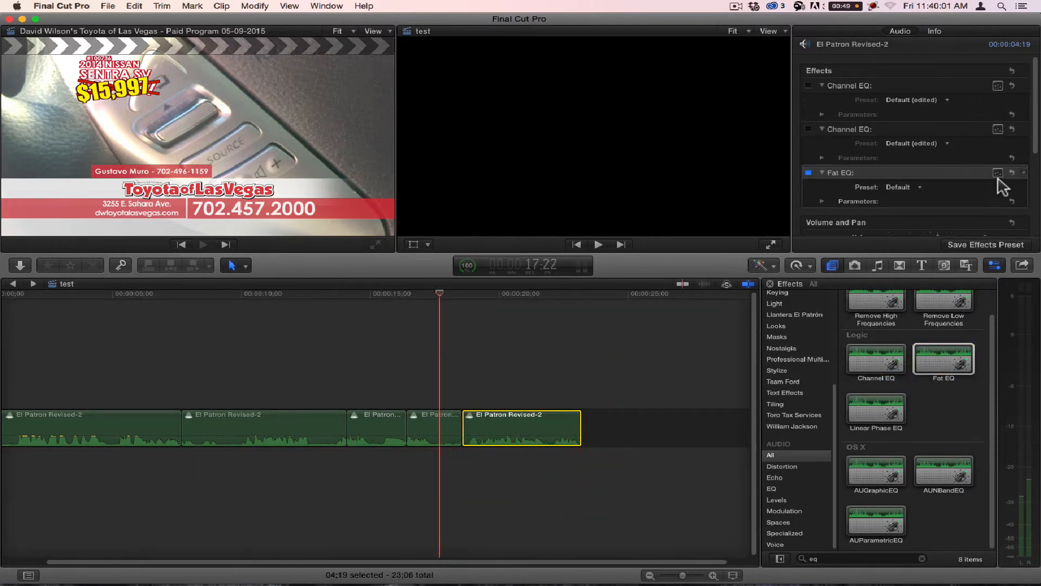
pyautogui.click(998, 173)
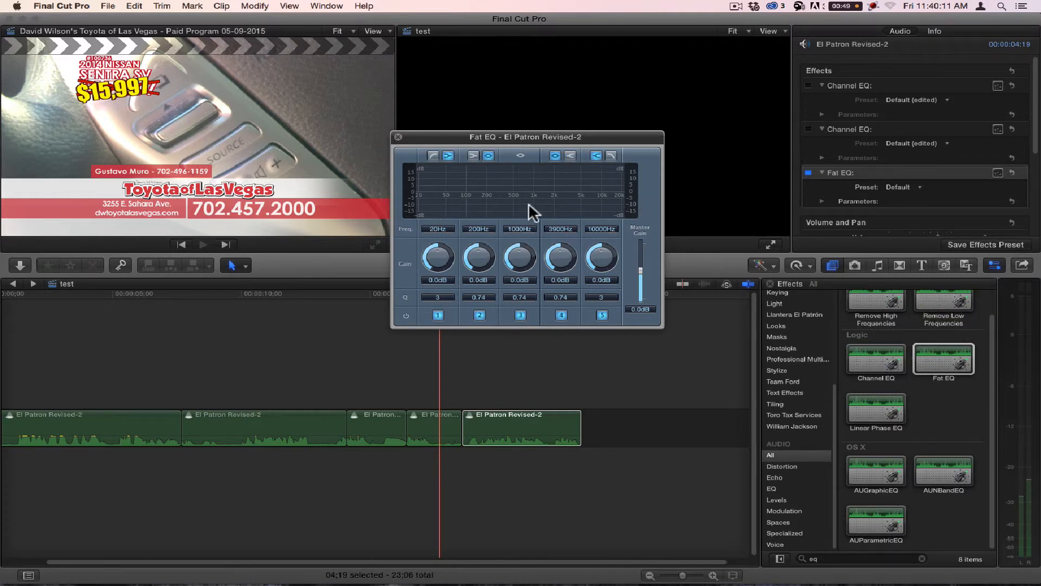
pyautogui.click(397, 137)
pyautogui.click(846, 168)
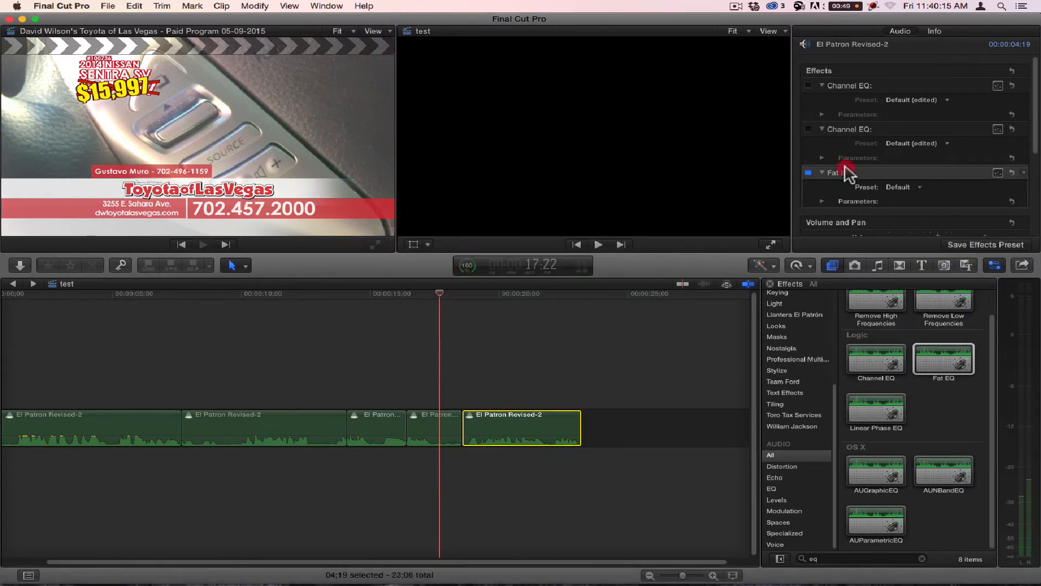
pyautogui.press('BackSpace')
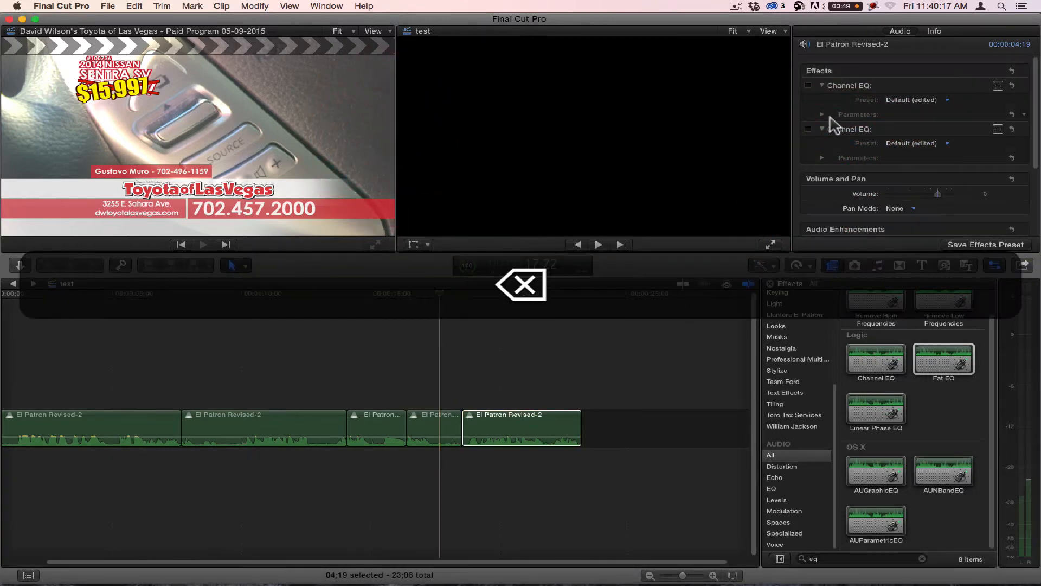
# Step: Turn on the second Channel EQ of the last clip and bring up its graphical equalizer window
pyautogui.click(808, 128)
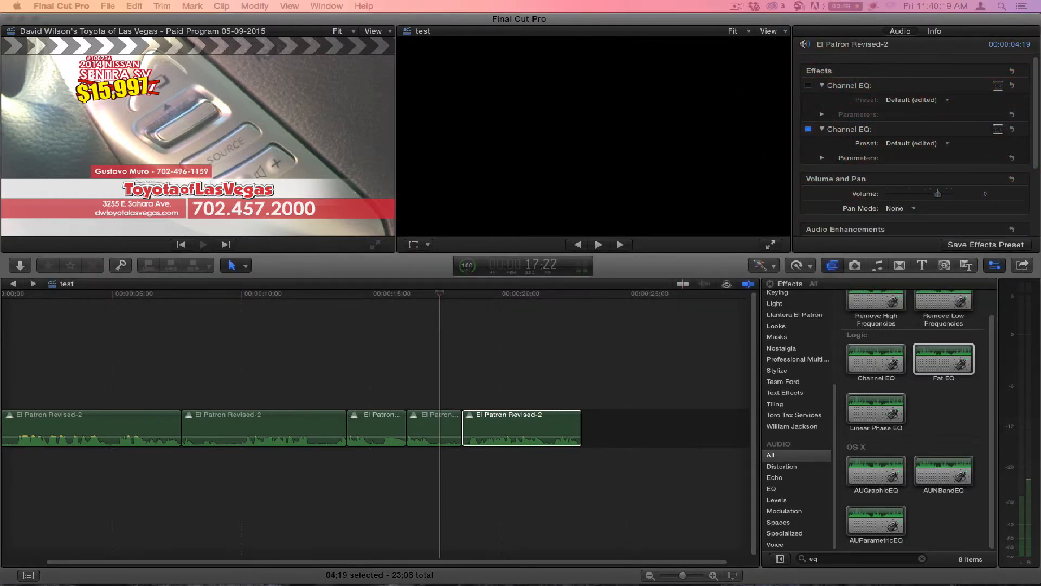
pyautogui.moveTo(384, 84); pyautogui.dragTo(365, 75)
pyautogui.click(334, 182)
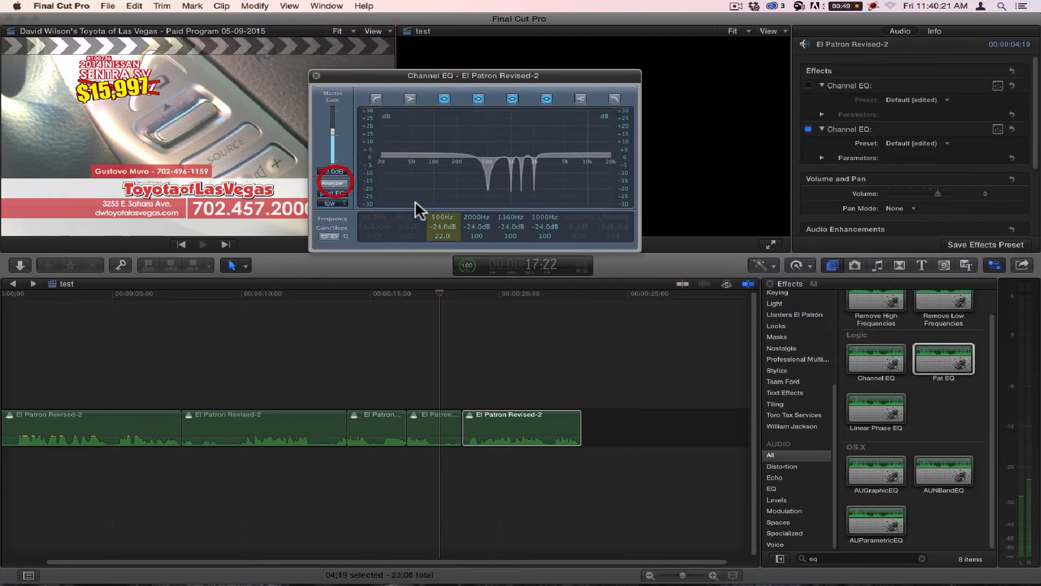
# Step: Turn on the Channel EQ's Analyzer while playing the last clip from its start, and set the resolution to high (4096 points)
pyautogui.click(471, 293)
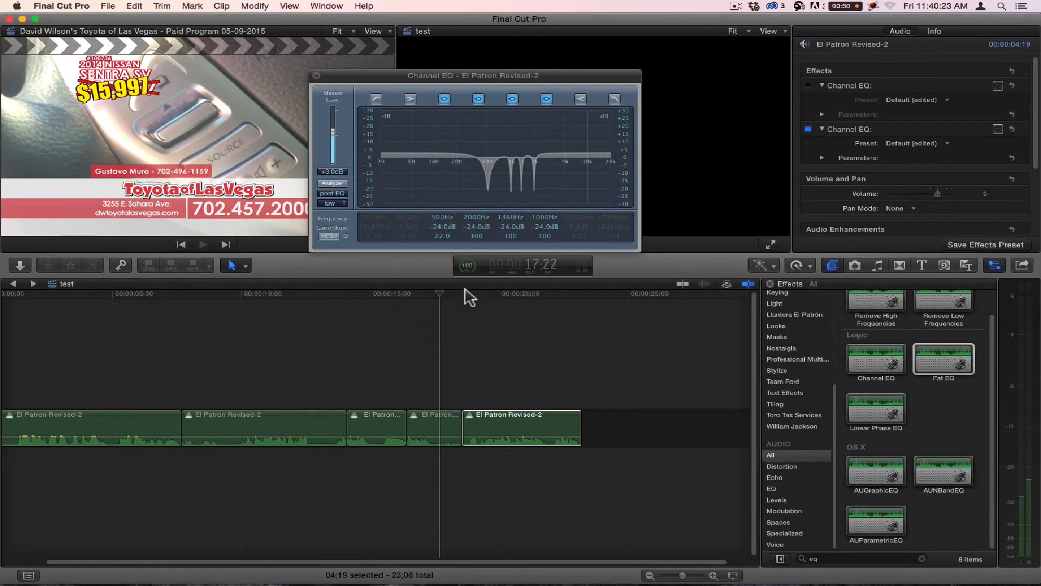
pyautogui.click(461, 293)
pyautogui.press('space')
pyautogui.click(332, 183)
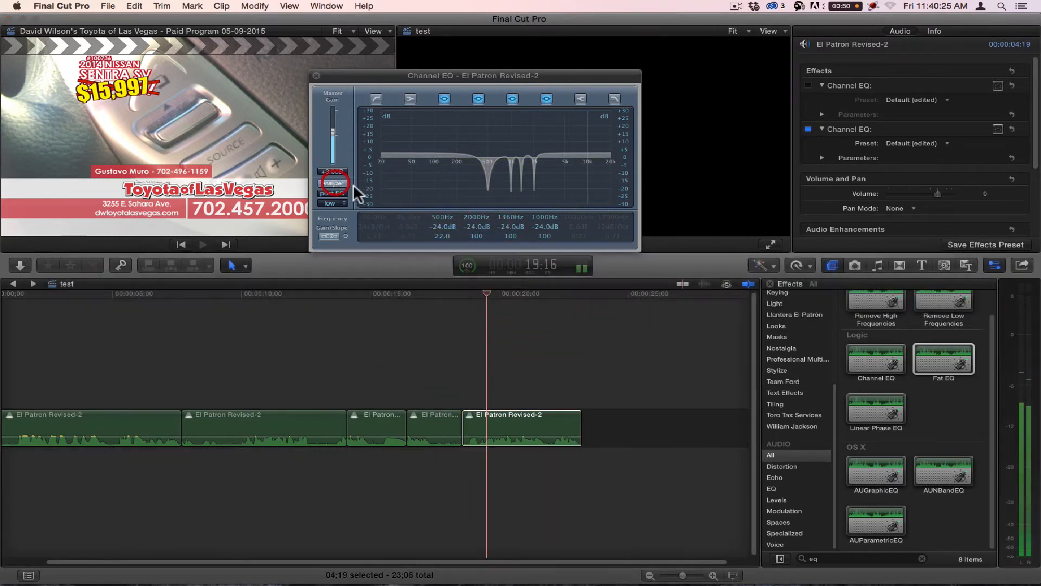
pyautogui.press('space')
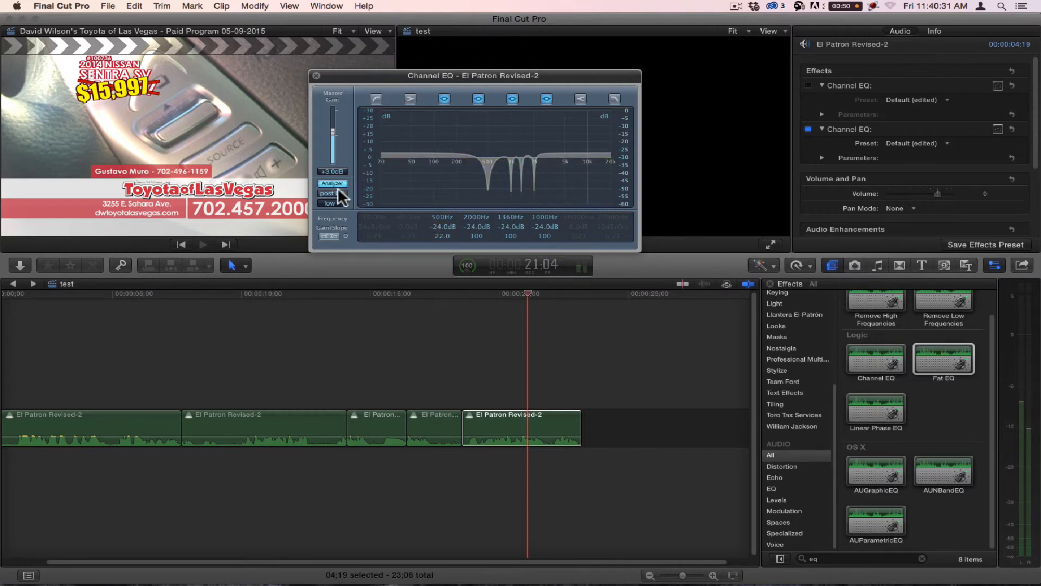
pyautogui.click(337, 203)
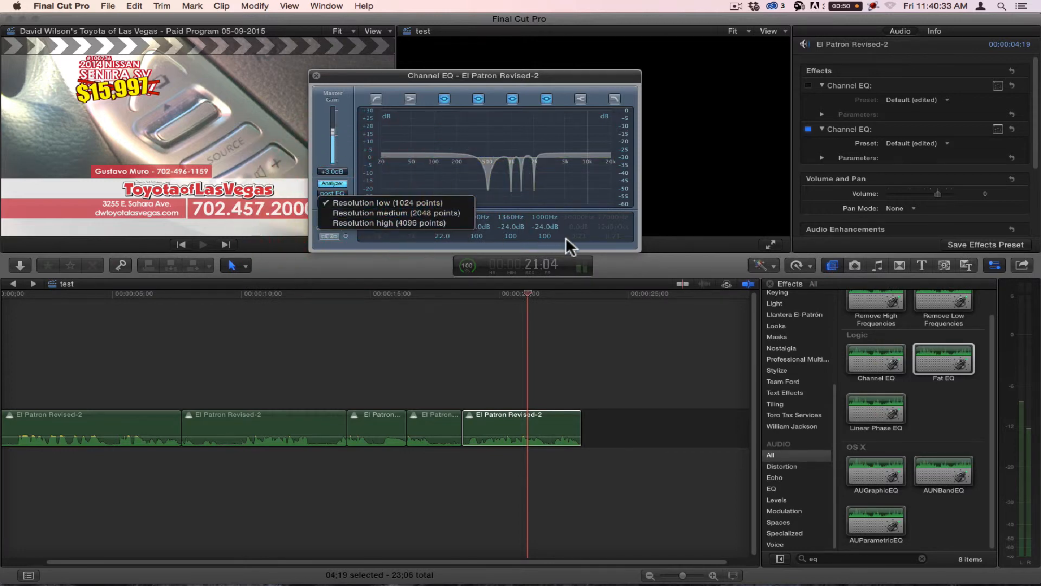
pyautogui.click(418, 221)
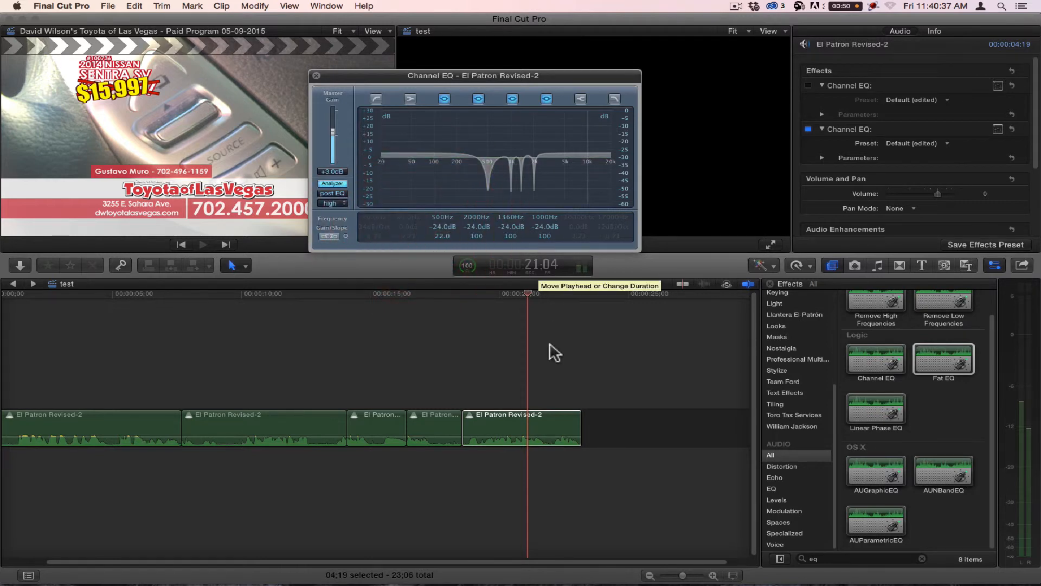
# Step: Select the fourth clip in the test project, and set the Analyzer resolution of the Cheat clip's first Channel EQ to high (4096 points)
pyautogui.click(419, 428)
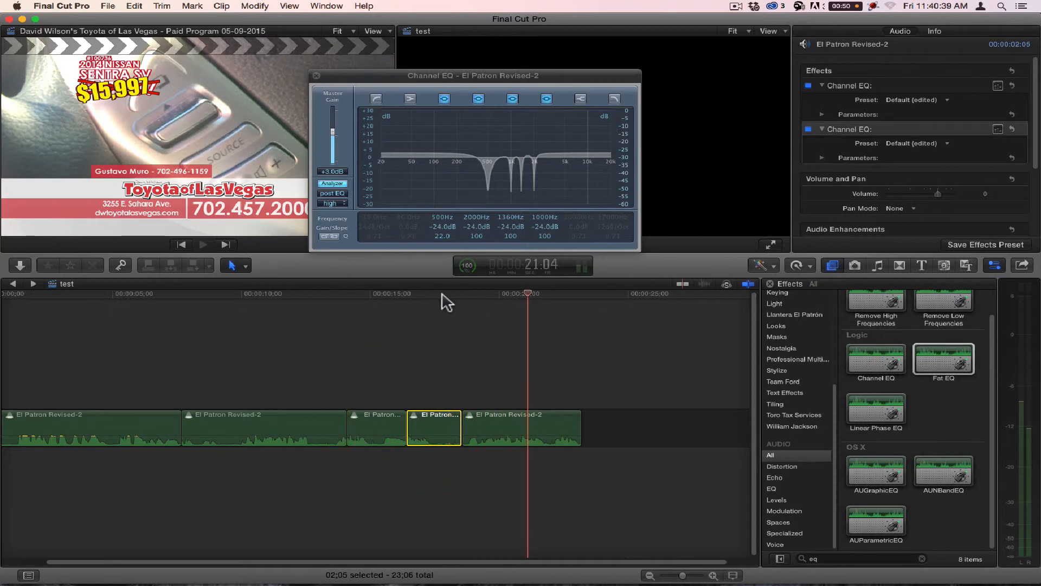
pyautogui.click(391, 296)
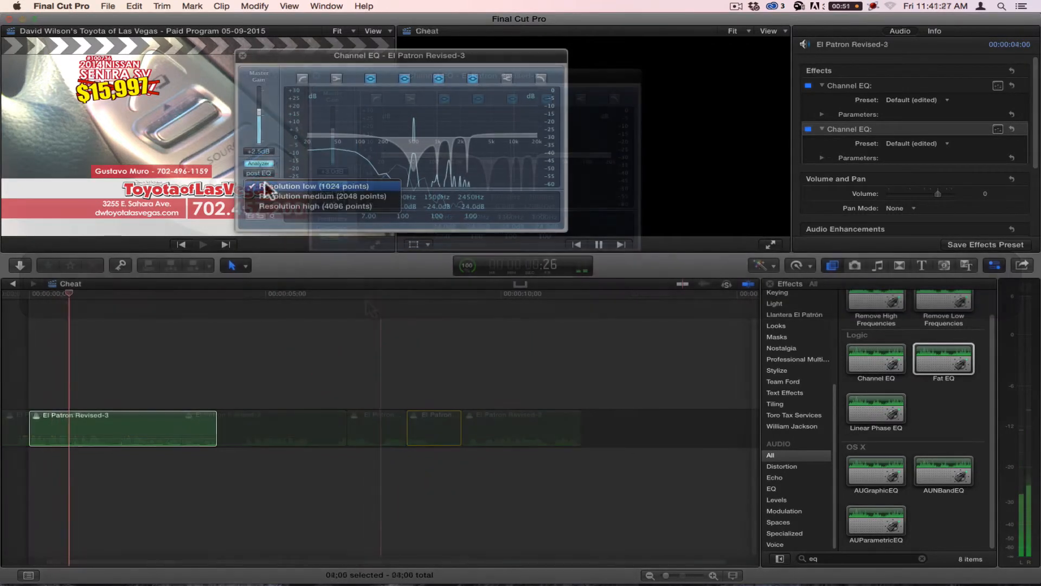
pyautogui.click(279, 206)
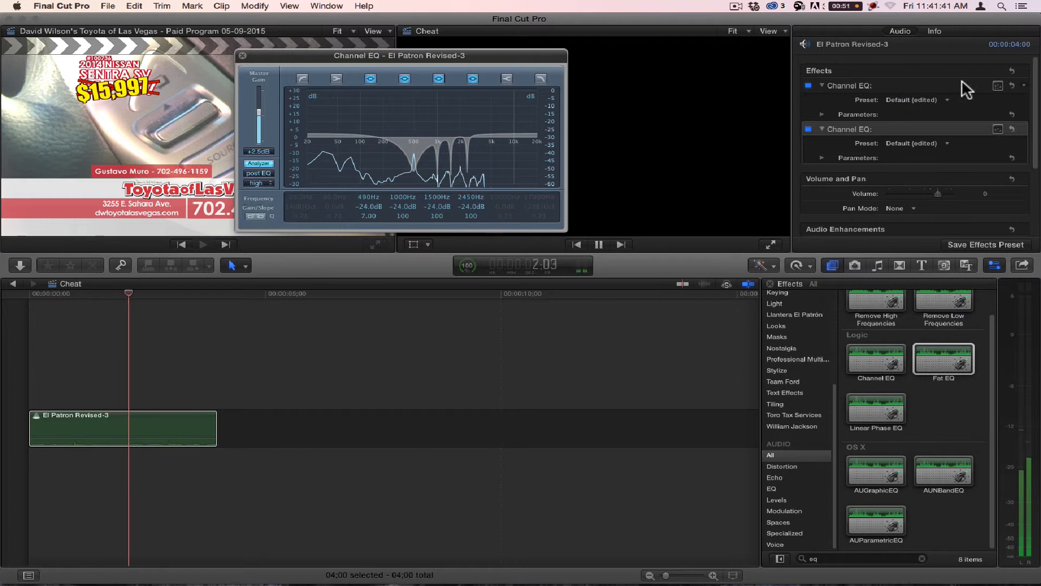
# Step: Bring up the graphical equalizer windows of both Channel EQs on the Cheat clip and place one below the other
pyautogui.click(1000, 86)
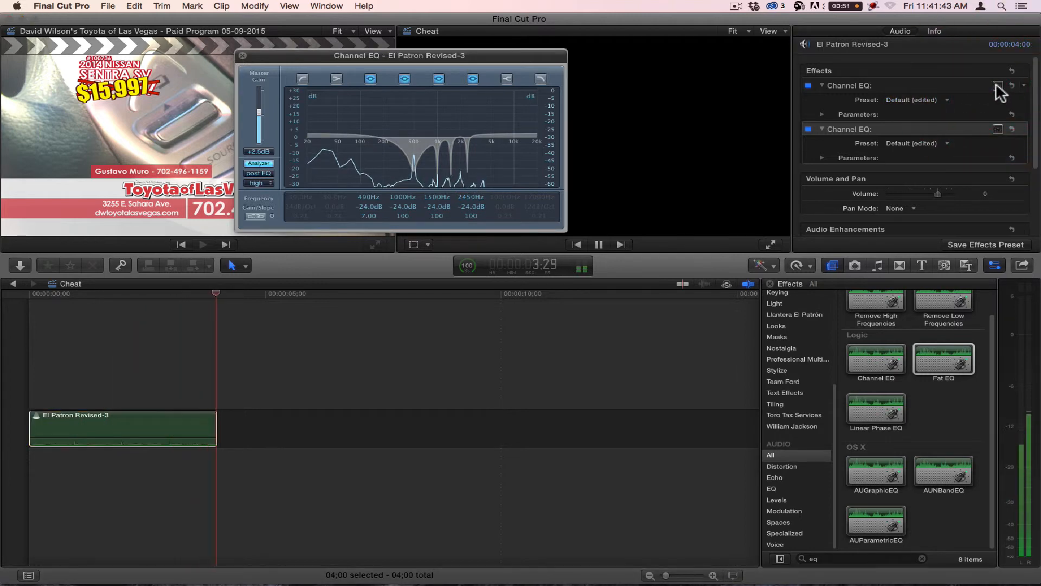
pyautogui.click(917, 86)
pyautogui.click(998, 86)
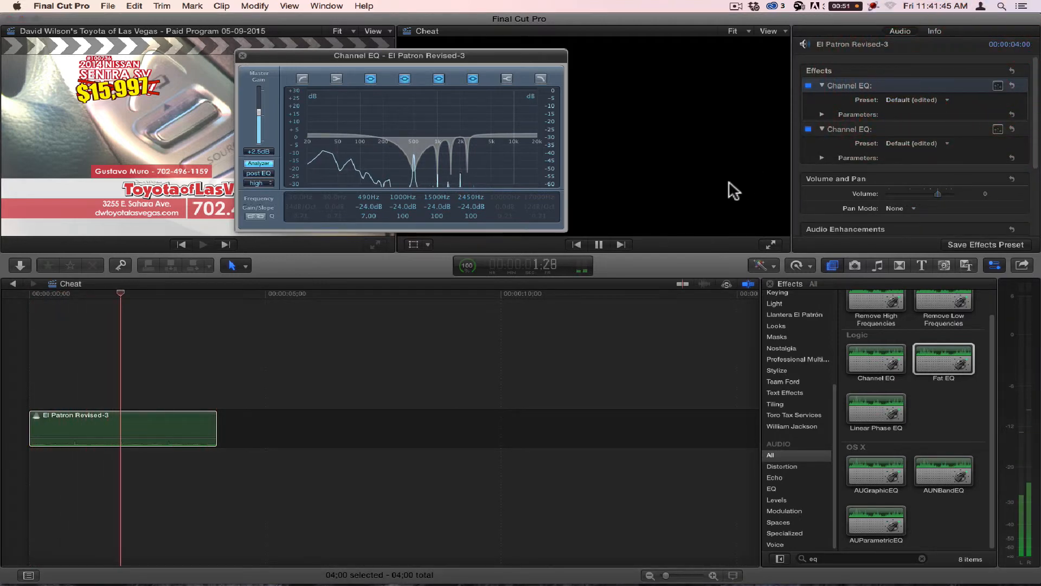
pyautogui.moveTo(548, 61); pyautogui.dragTo(519, 123)
pyautogui.click(999, 85)
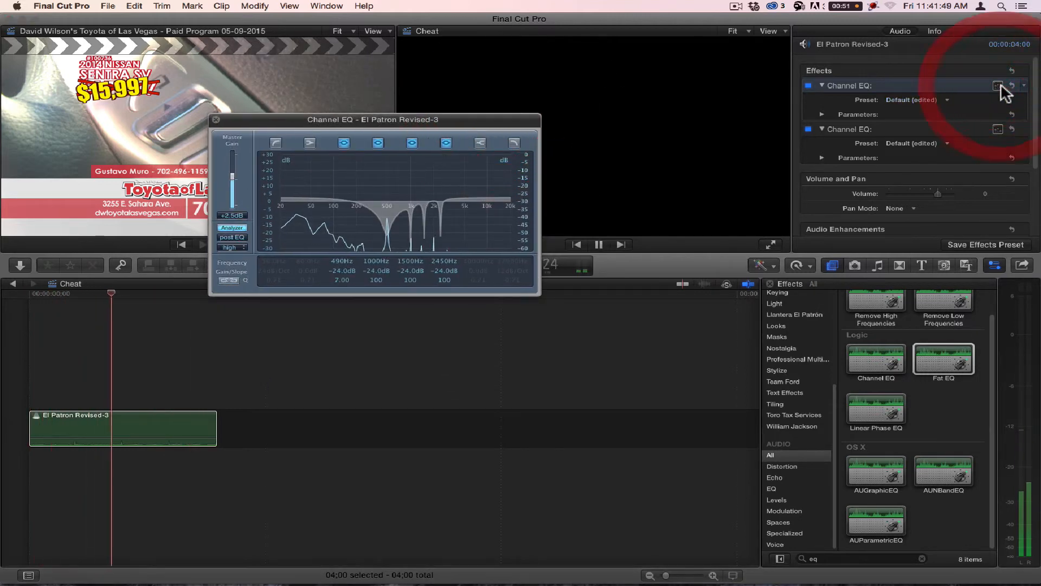
pyautogui.click(998, 130)
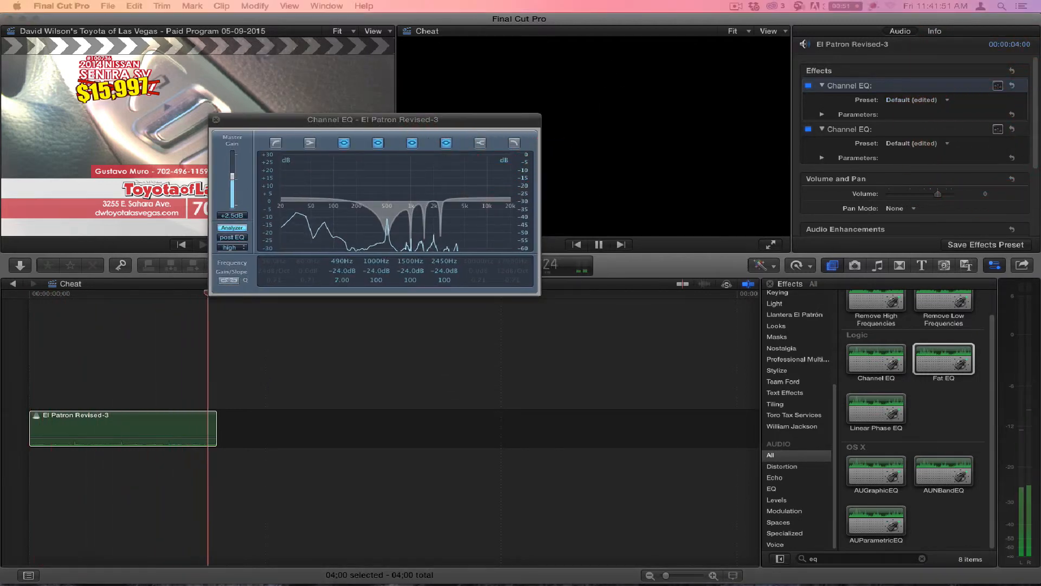
pyautogui.moveTo(912, 321); pyautogui.dragTo(400, 321)
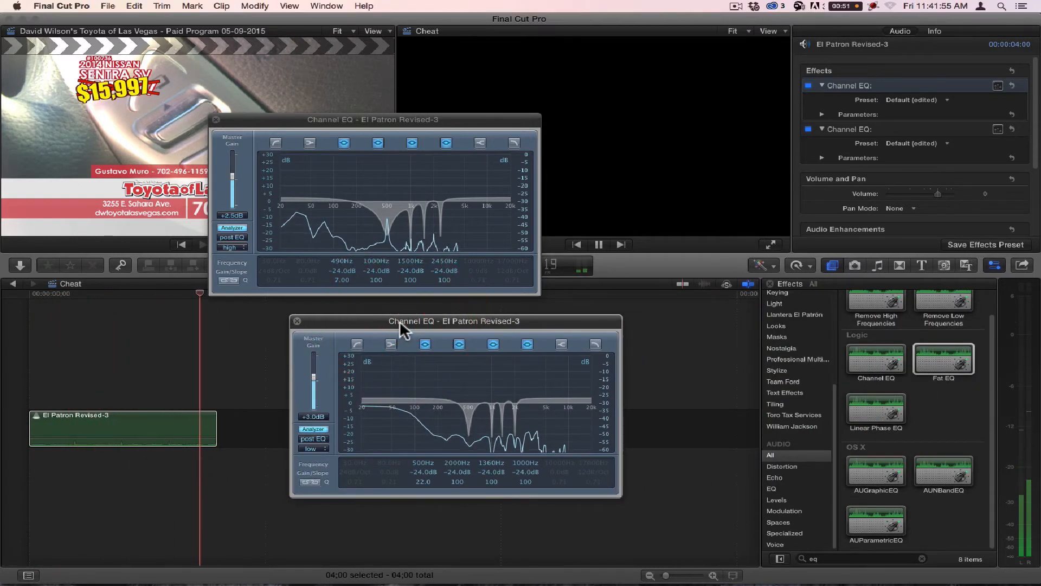
# Step: Set the second Channel EQ's Analyzer resolution to high and align its window directly beneath the first Channel EQ's window
pyautogui.click(463, 119)
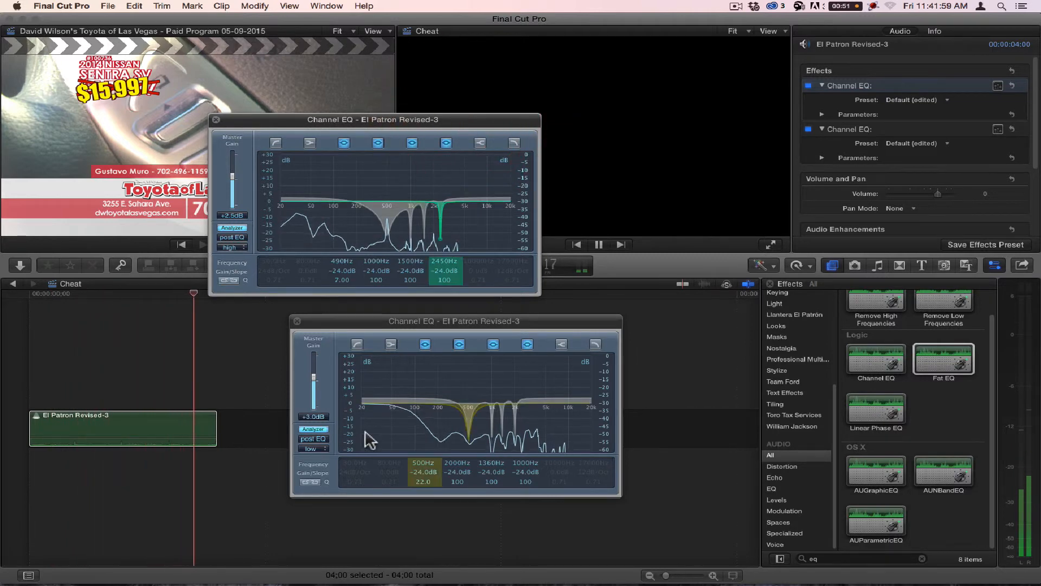
pyautogui.click(314, 449)
pyautogui.click(319, 468)
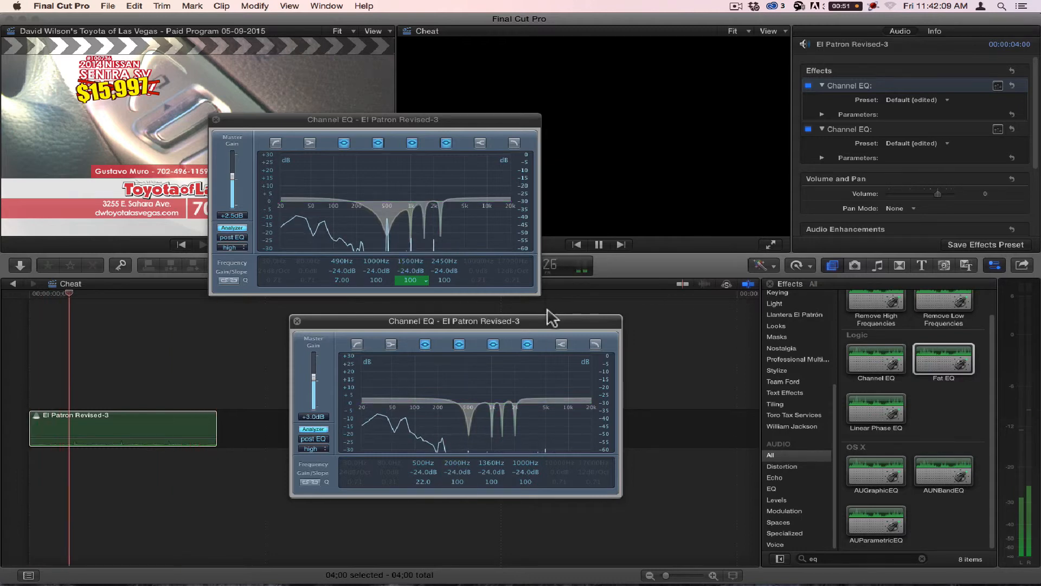
pyautogui.moveTo(549, 323); pyautogui.dragTo(468, 311)
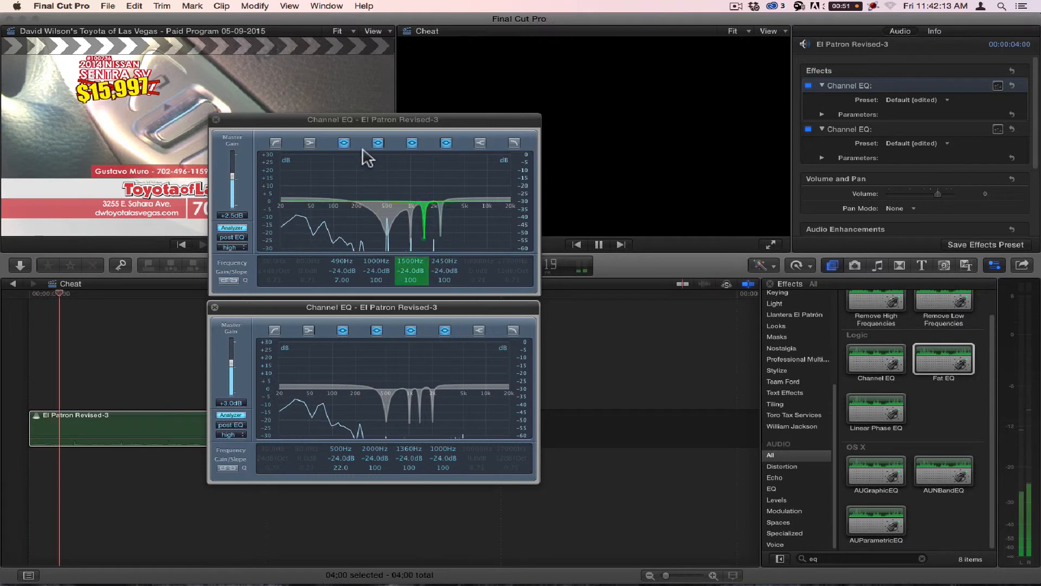
# Step: Close both Channel EQ windows and return from the Cheat project to the test project's timeline
pyautogui.click(215, 120)
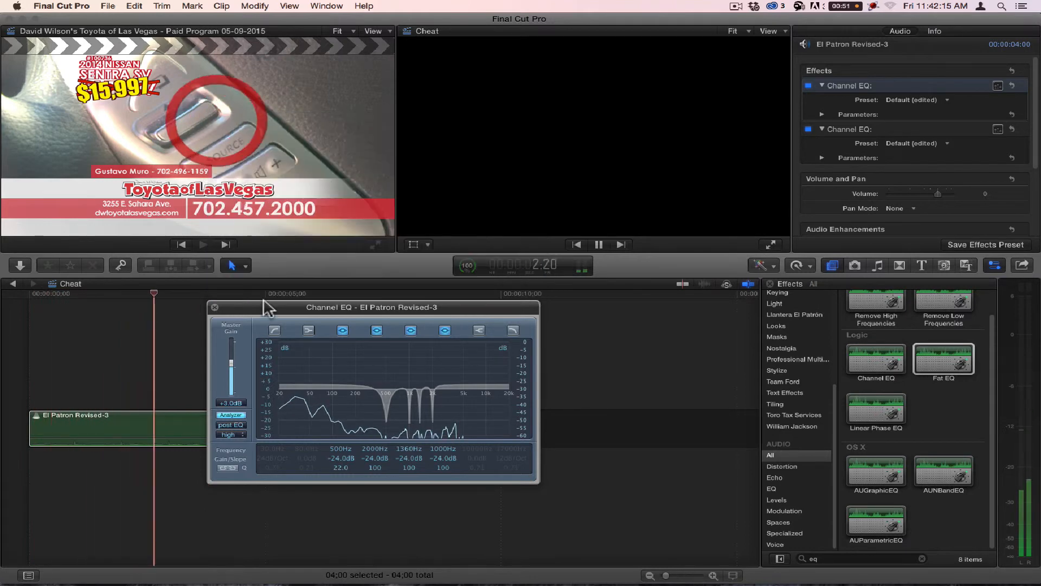
pyautogui.click(215, 307)
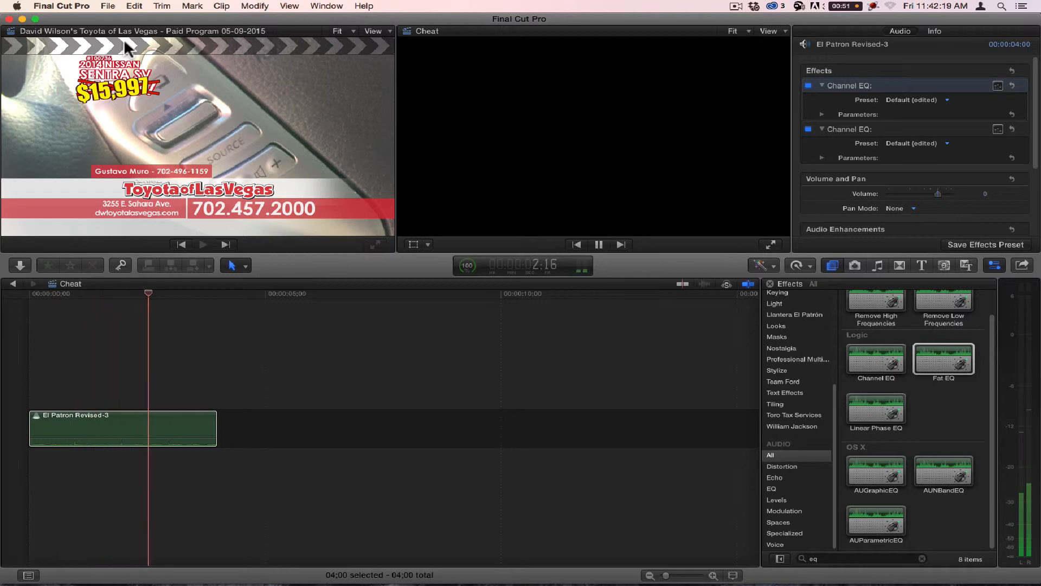
pyautogui.click(14, 283)
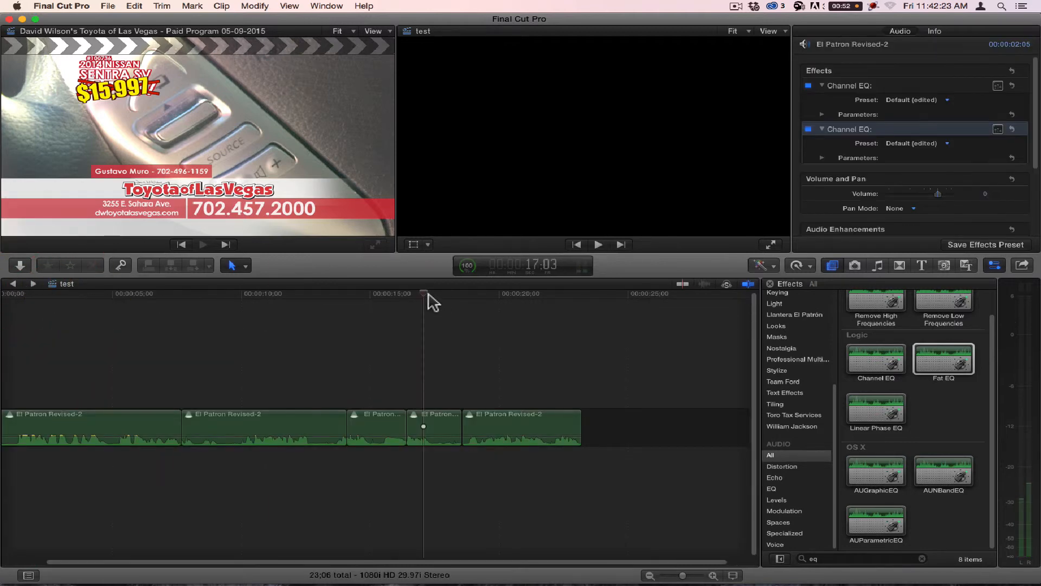
# Step: Play from within the first clip, where the Channel EQ is off, across the cut into the second clip
pyautogui.click(424, 295)
pyautogui.moveTo(359, 295); pyautogui.dragTo(346, 298)
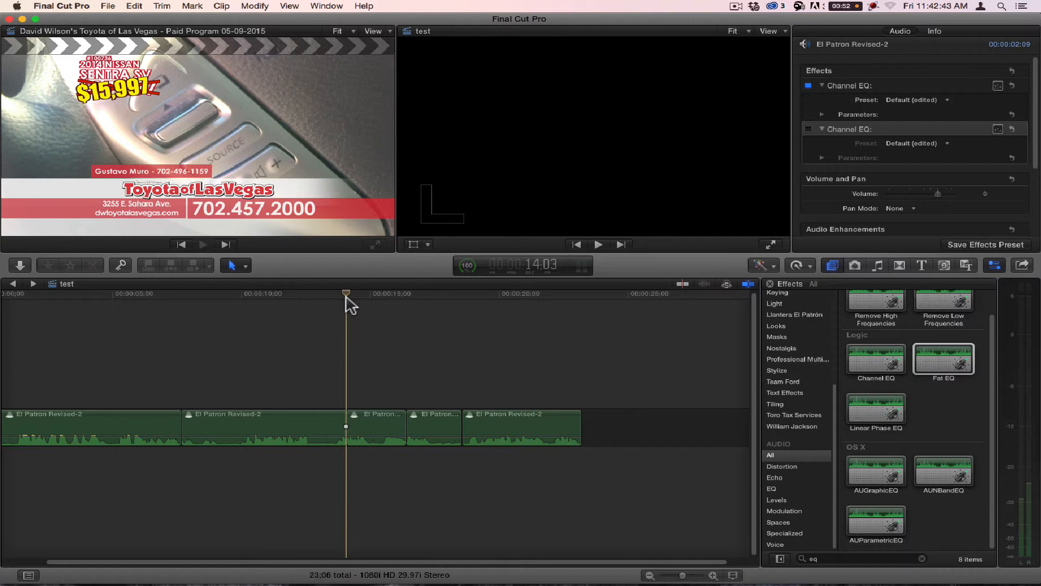
pyautogui.moveTo(385, 298); pyautogui.dragTo(136, 291)
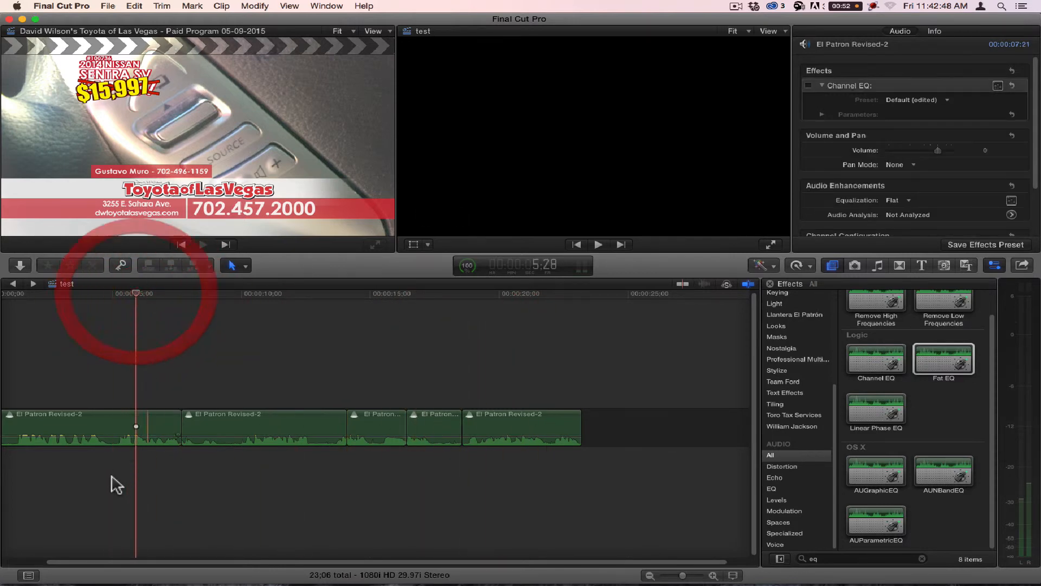
pyautogui.click(97, 427)
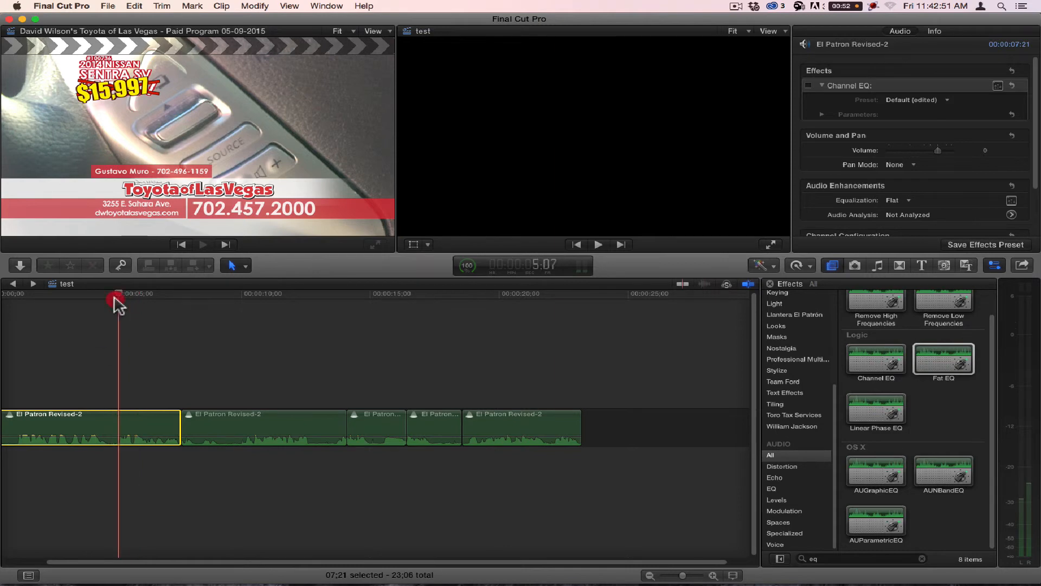
pyautogui.moveTo(118, 304); pyautogui.dragTo(81, 303)
pyautogui.press('space')
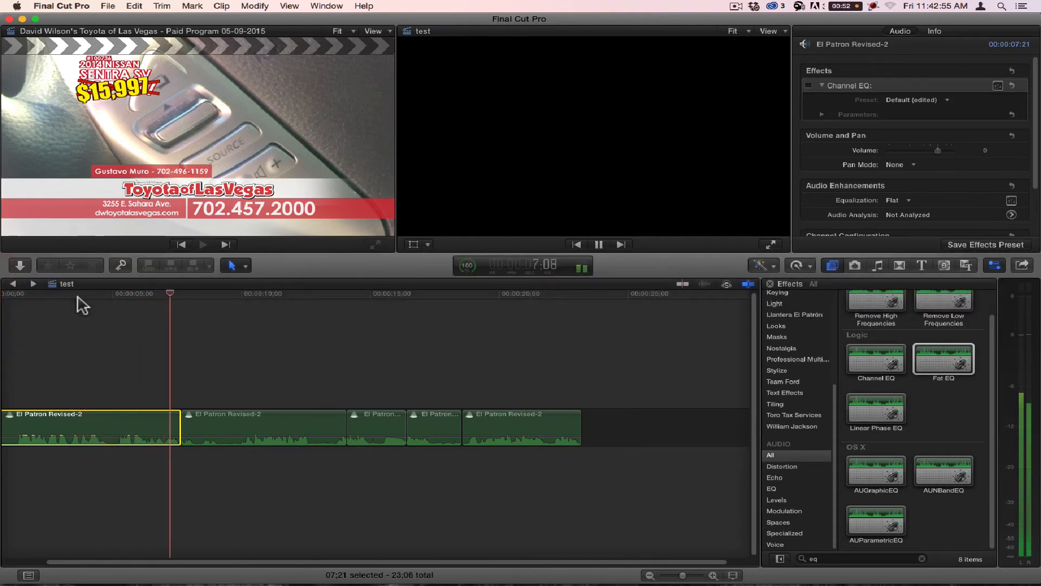
pyautogui.press('space')
# Step: Listen to the second clip, which has one Channel EQ applied, from 9:08 and return the playhead there
pyautogui.click(231, 427)
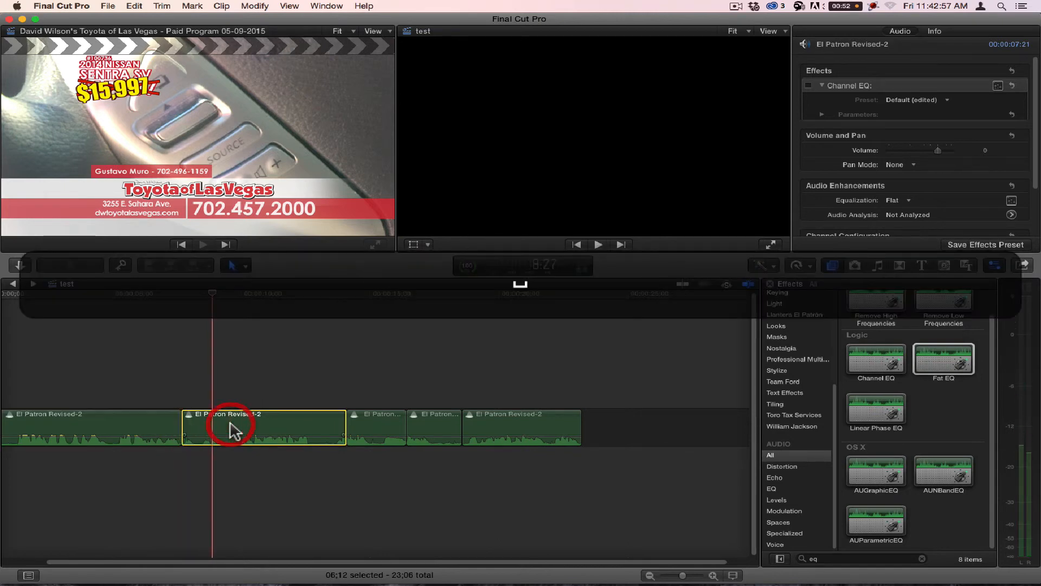
pyautogui.moveTo(213, 290); pyautogui.dragTo(221, 295)
pyautogui.press('space')
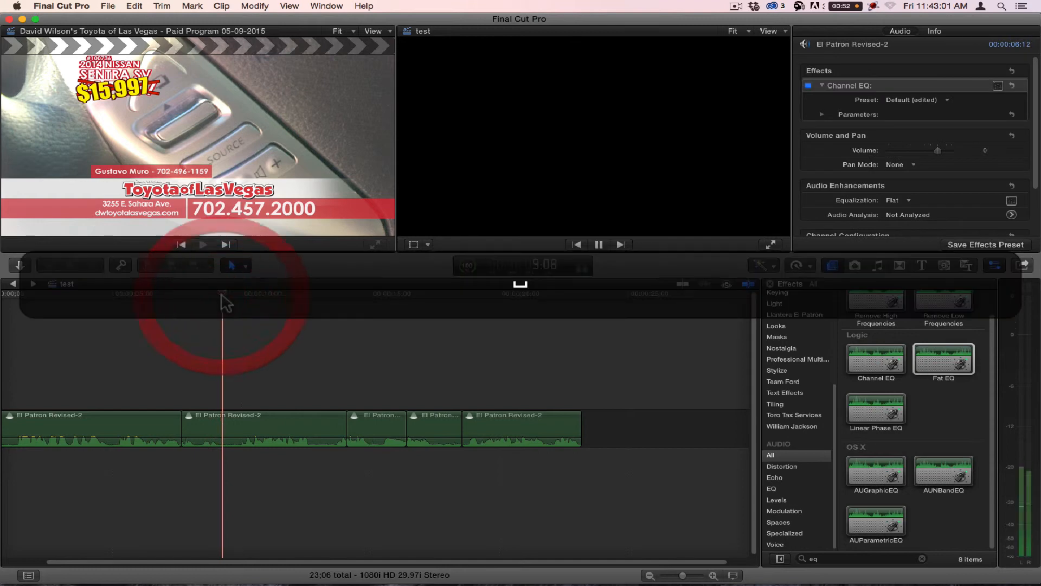
pyautogui.click(222, 293)
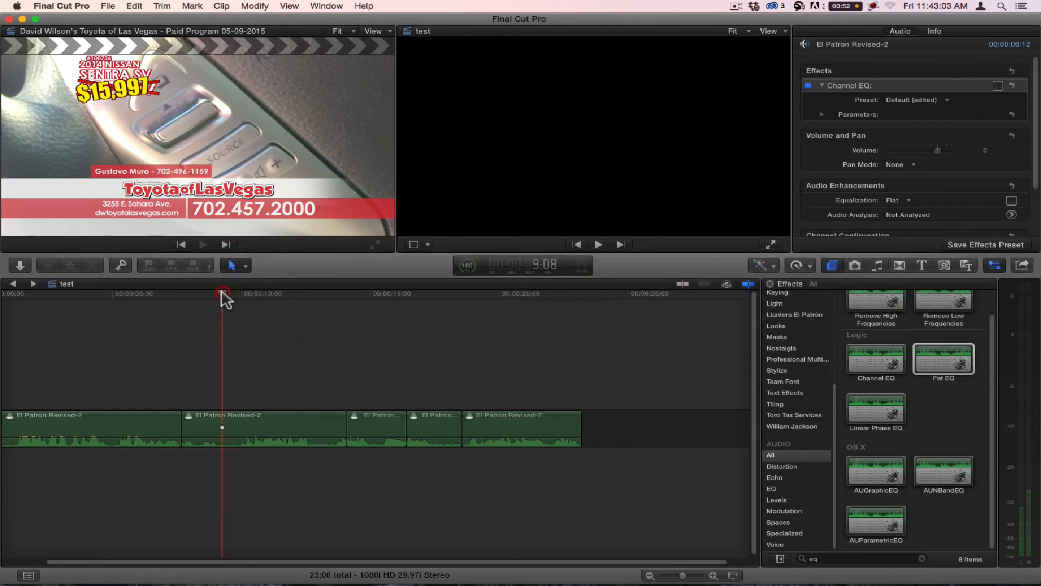
# Step: Bring up the second clip's Channel EQ window and play the clip from near its start while watching the Analyzer
pyautogui.click(251, 434)
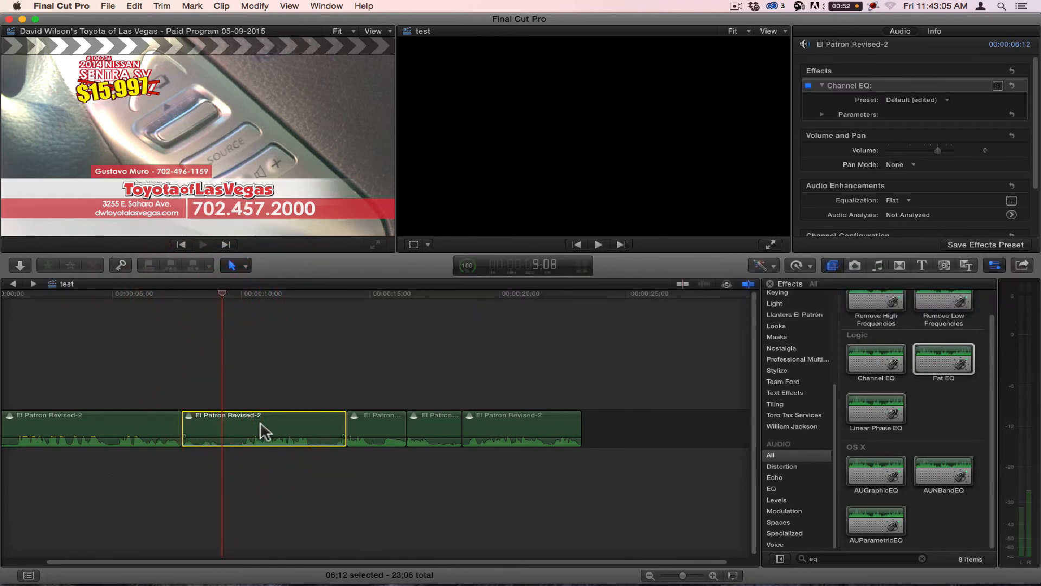
pyautogui.click(998, 85)
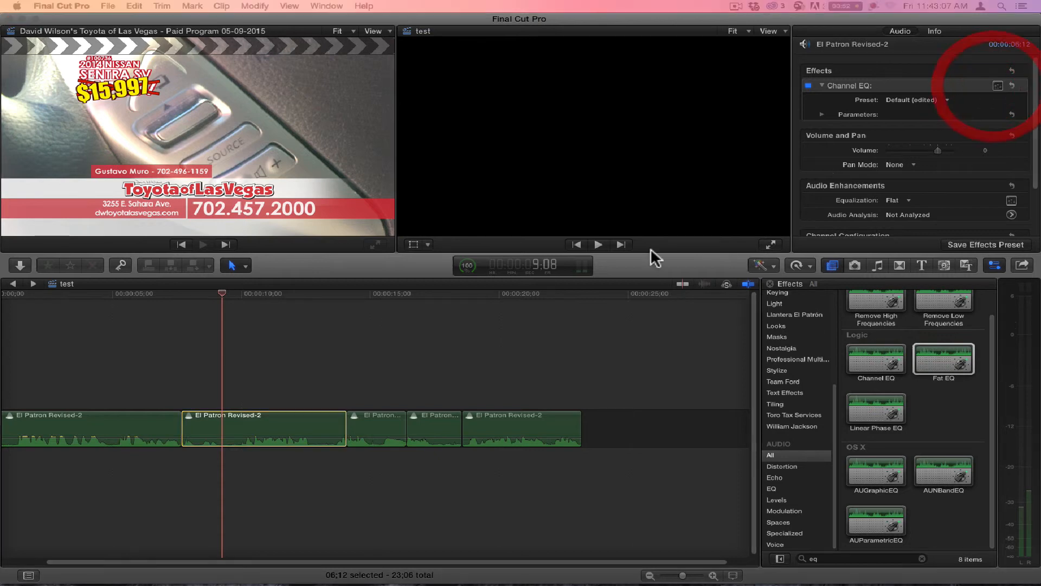
pyautogui.moveTo(402, 113); pyautogui.dragTo(363, 116)
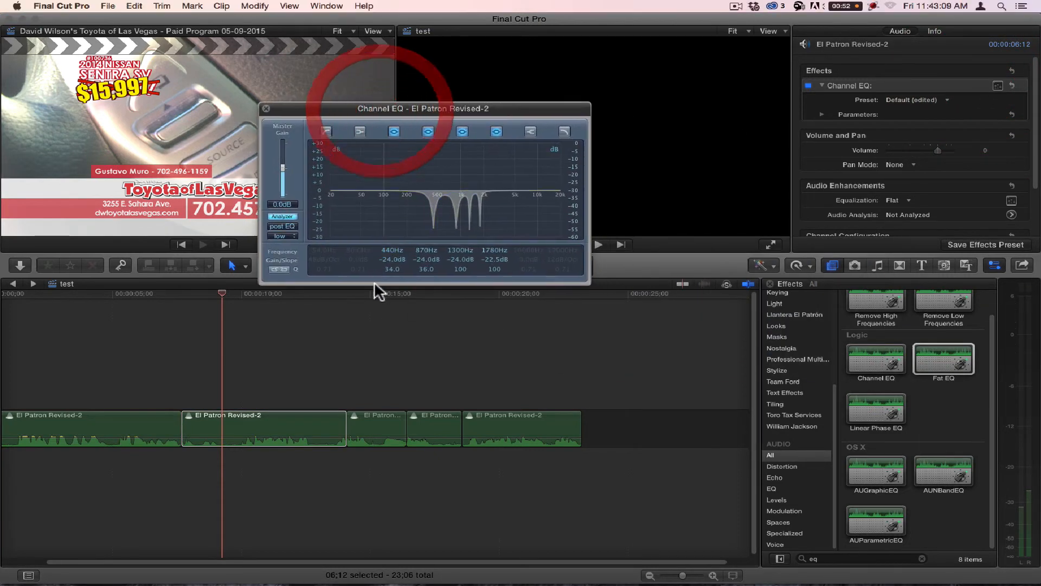
pyautogui.click(196, 302)
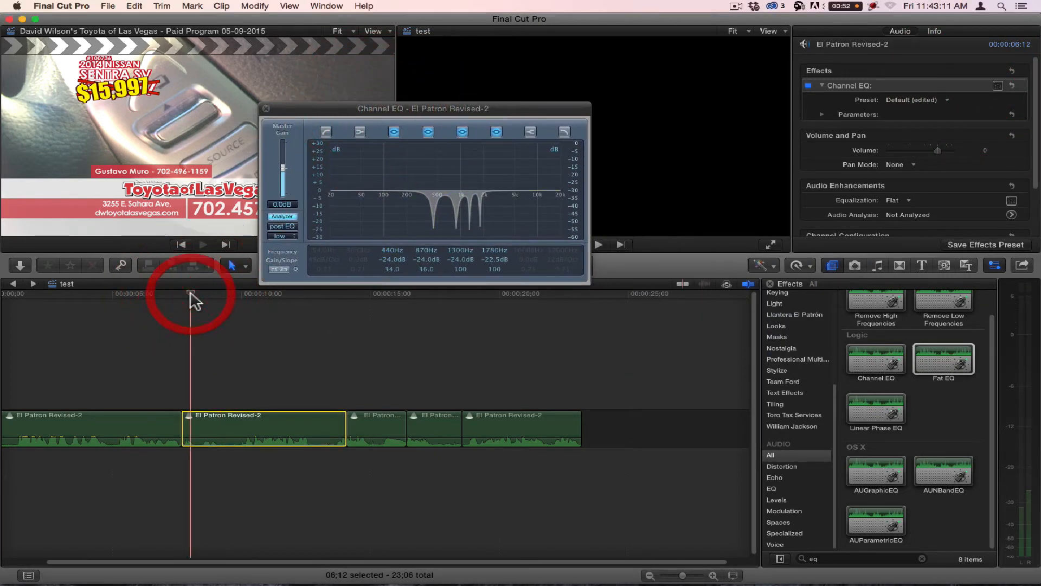
pyautogui.press('space')
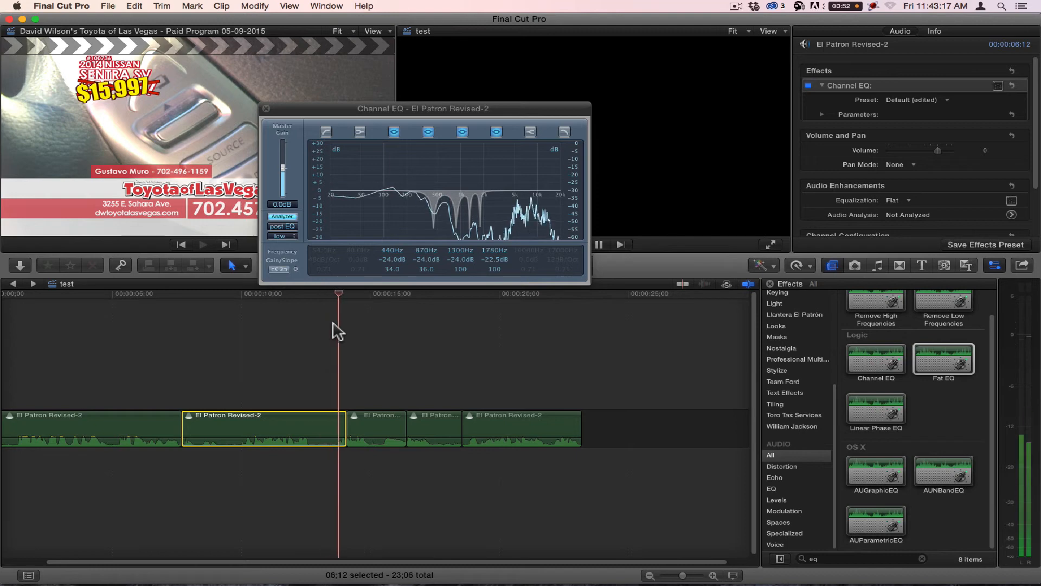
pyautogui.press('space')
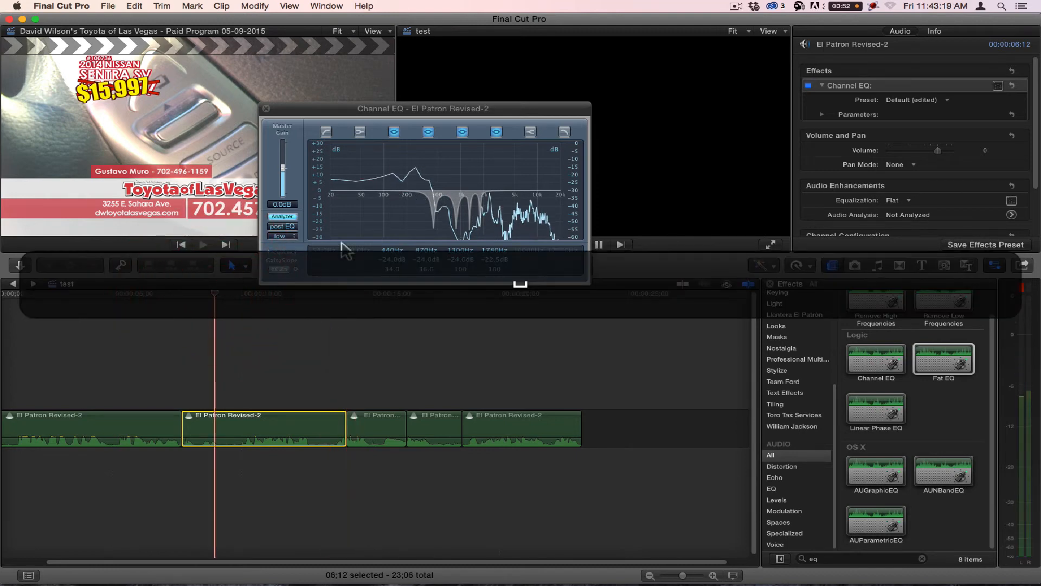
pyautogui.press('space')
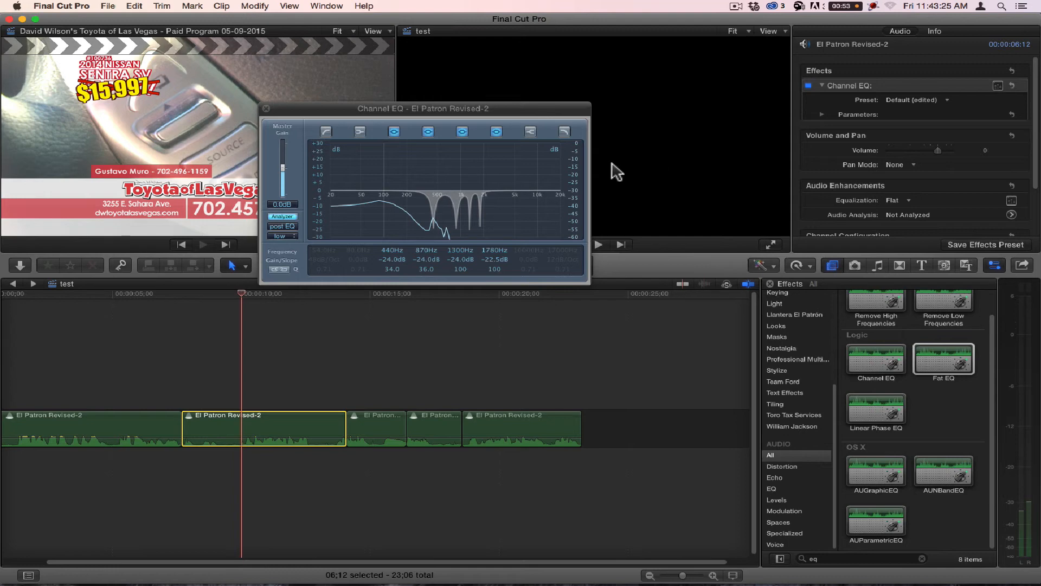
# Step: Replay the passage around 9 seconds in the second clip several times to examine the noise in the Channel EQ Analyzer
pyautogui.click(228, 296)
pyautogui.press('space')
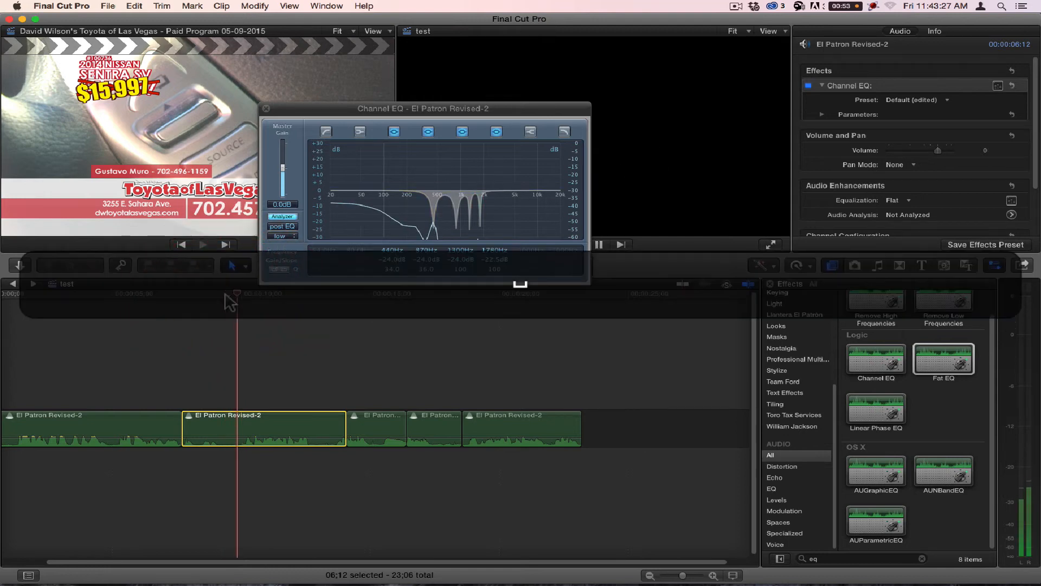
pyautogui.press('space')
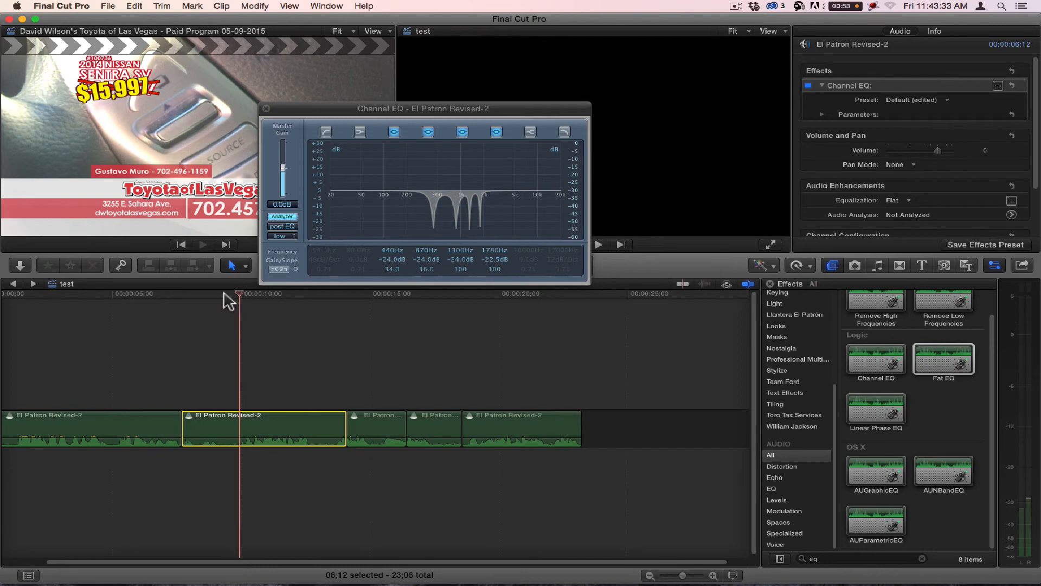
pyautogui.press('space')
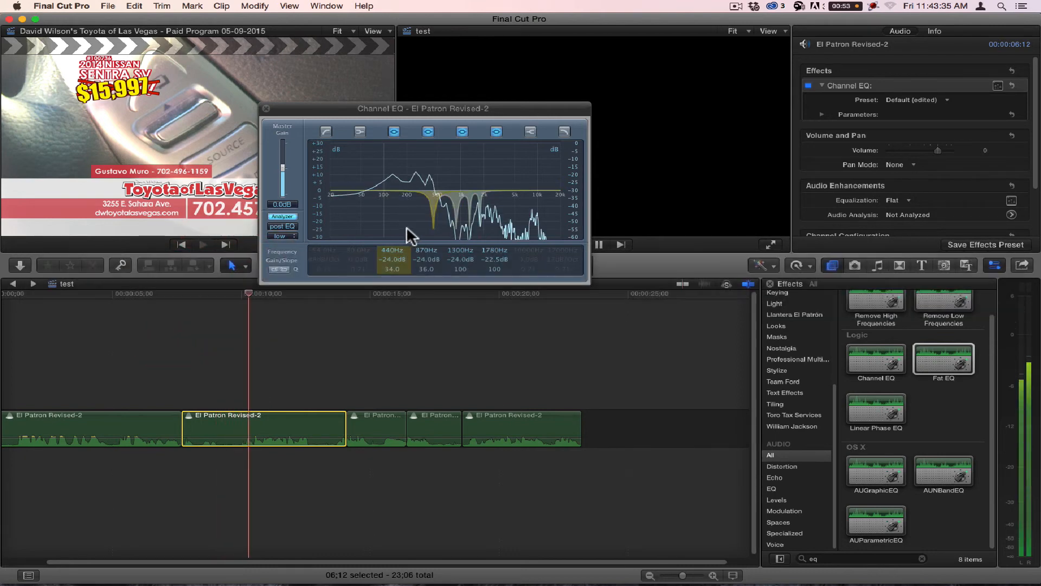
pyautogui.press('space')
pyautogui.click(227, 294)
pyautogui.press('space')
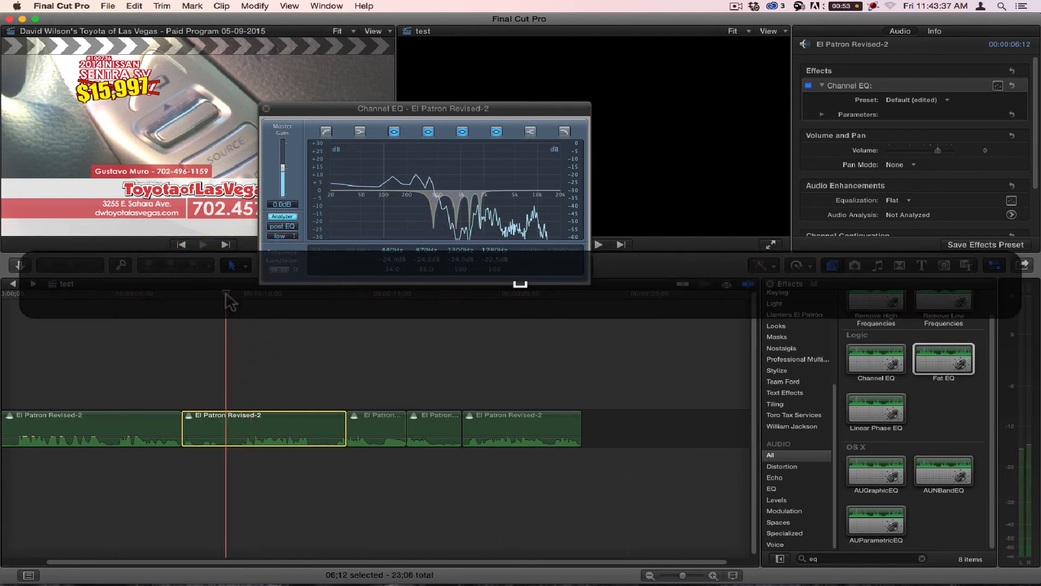
pyautogui.press('space')
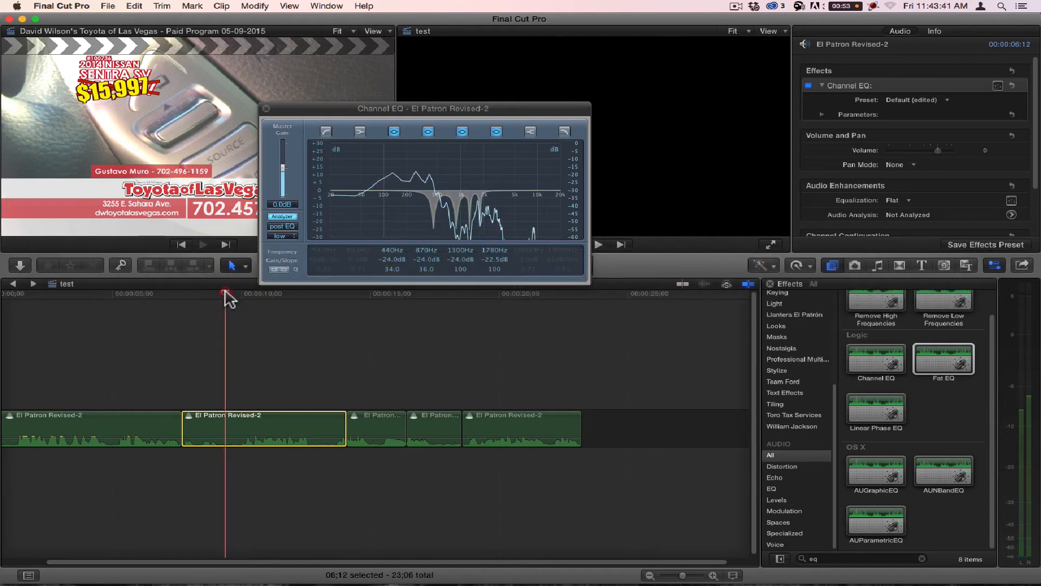
pyautogui.press('space')
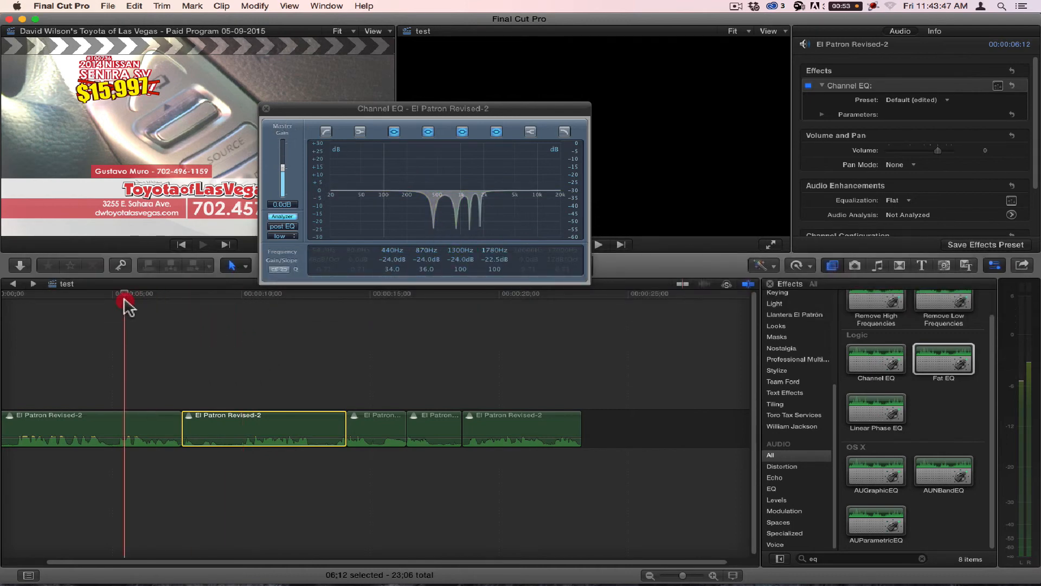
# Step: Play the timeline from about 5 seconds in the first clip through to the last clip to compare all EQ sections
pyautogui.press('space')
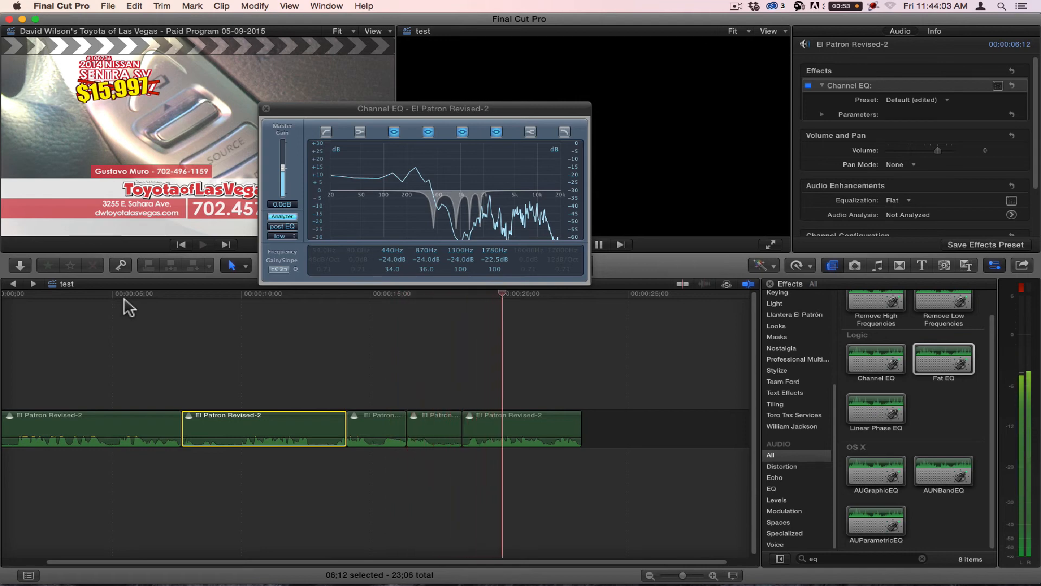
pyautogui.press('space')
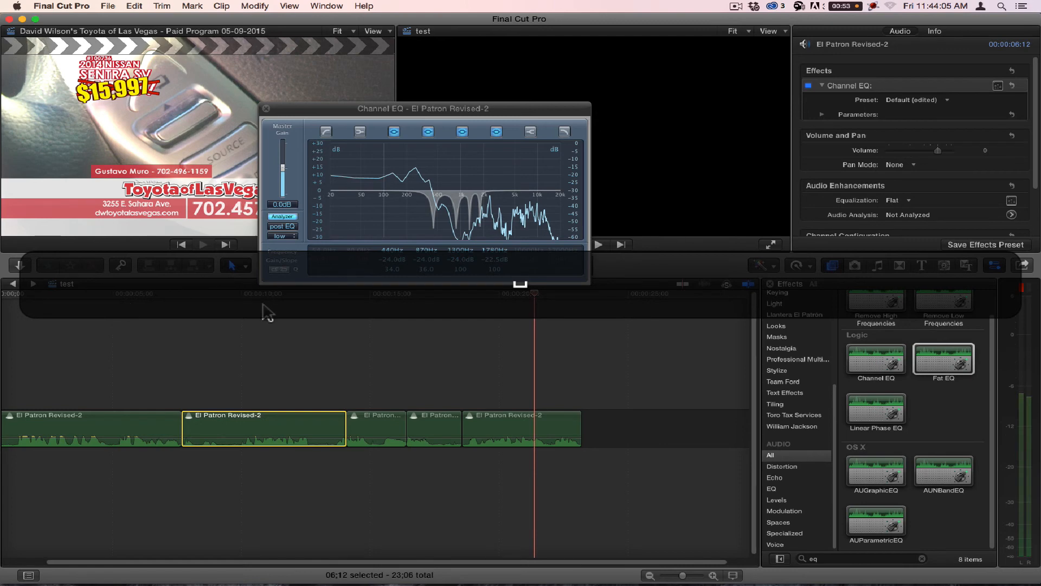
# Step: Turn off the second Channel EQ of the last clip and close the open Channel EQ window
pyautogui.click(547, 429)
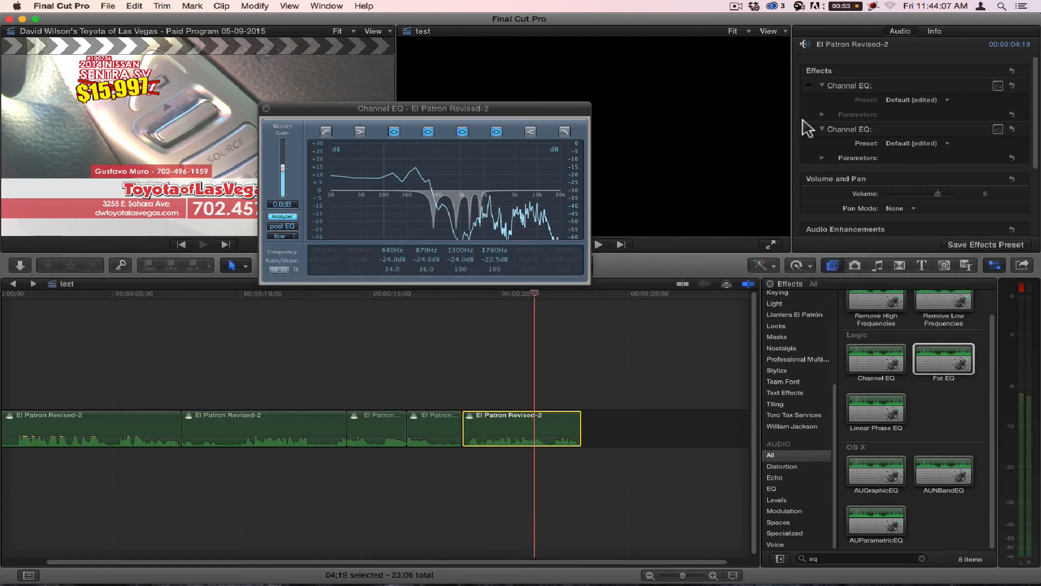
pyautogui.click(808, 129)
pyautogui.click(266, 109)
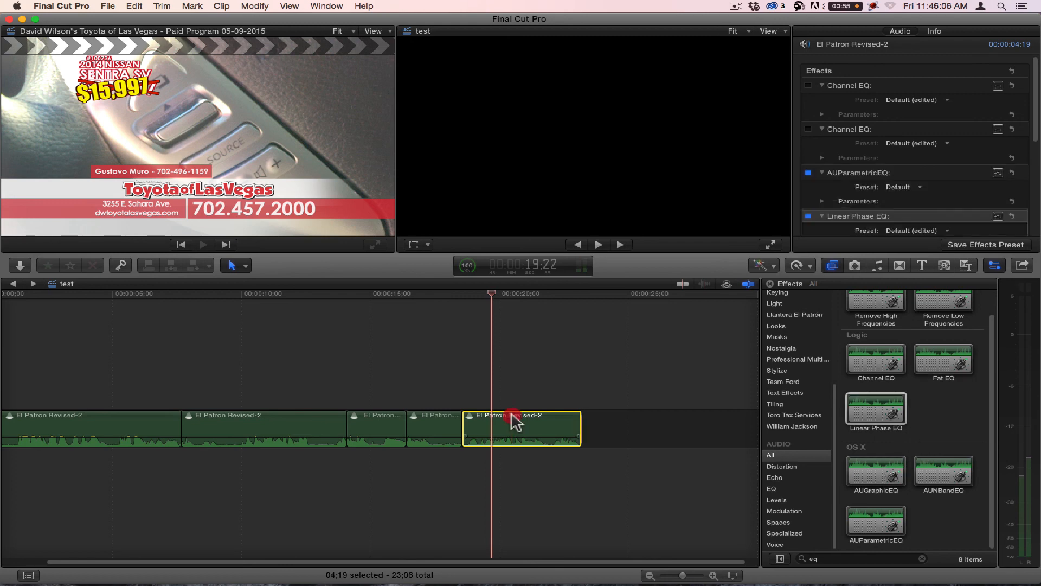
# Step: Select the last clip and pick the Channel EQ effect from the Logic audio effects
pyautogui.click(516, 422)
pyautogui.click(879, 361)
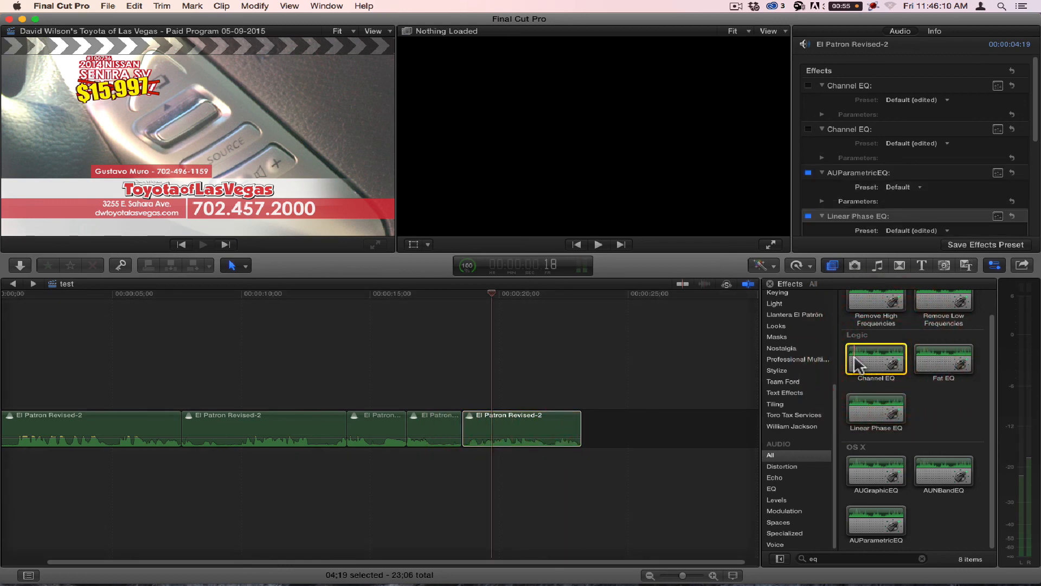